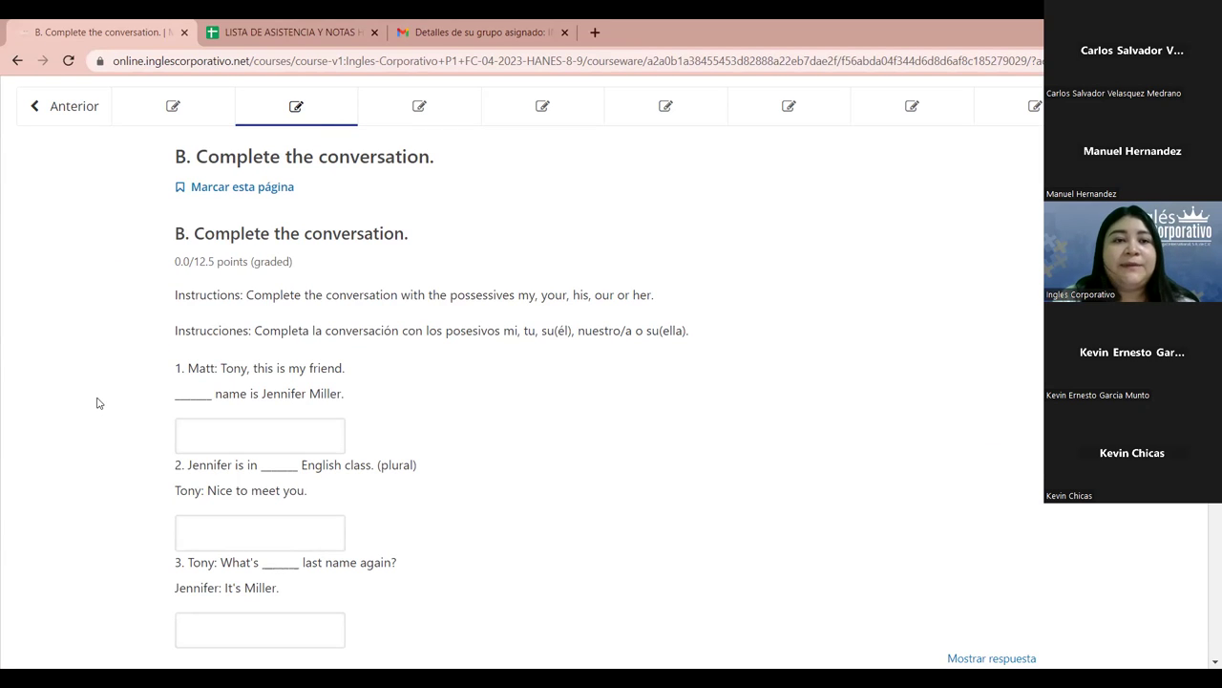
Highlight the English instructions of exercise B and answer its first blank with "her"
scroll(97, 409, up, 3)
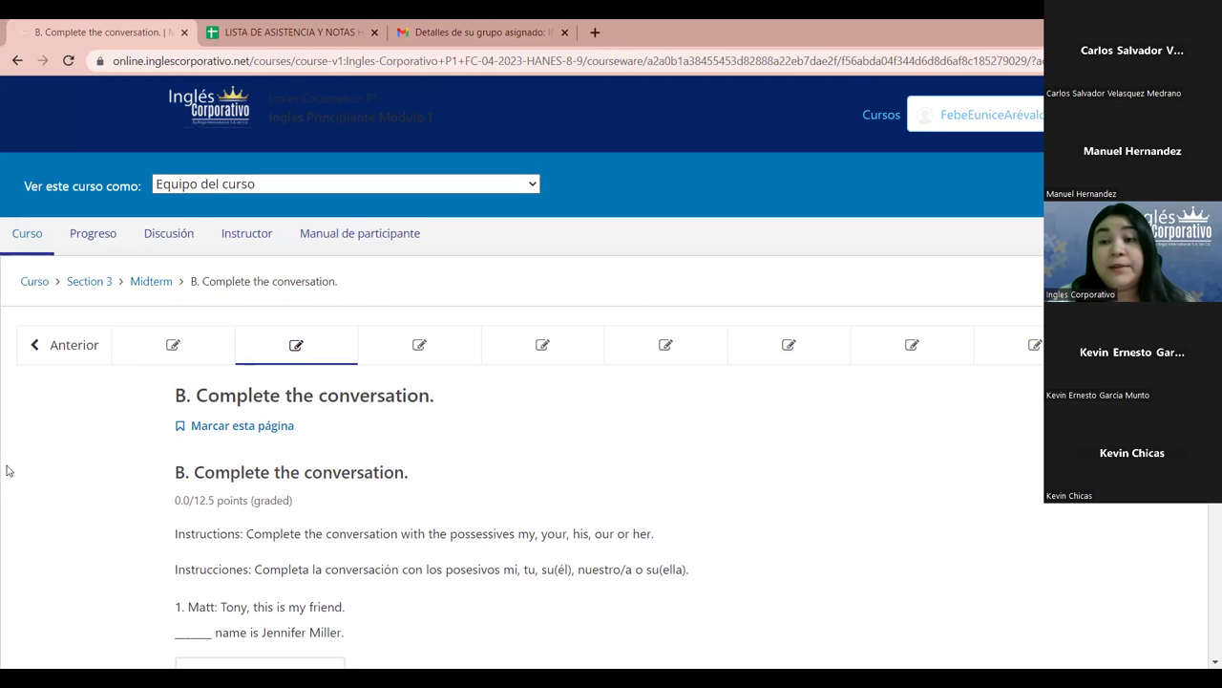
scroll(4, 464, down, 1)
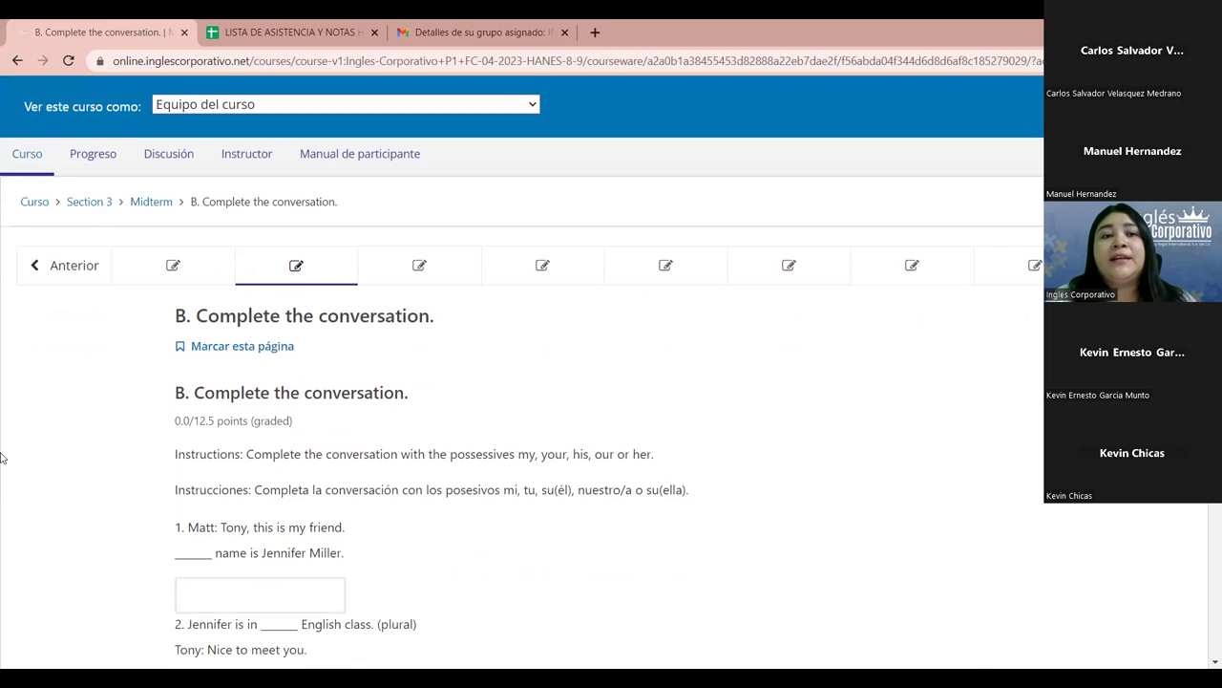
scroll(7, 456, down, 2)
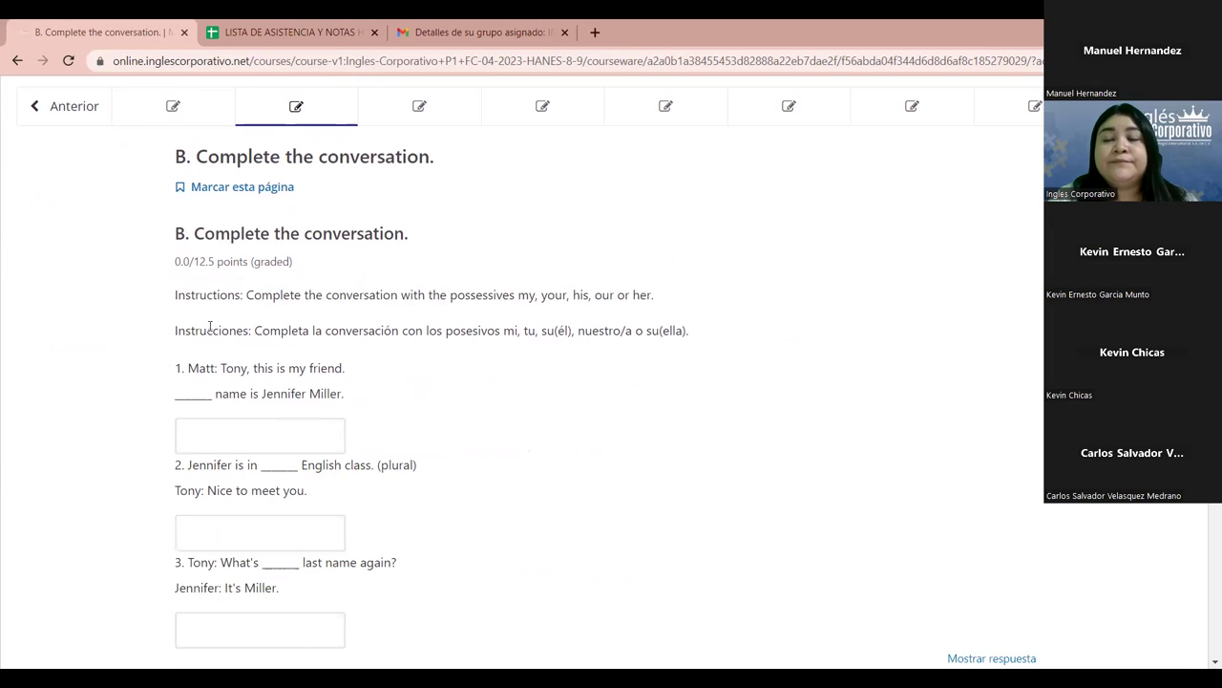
drag(247, 295, 683, 308)
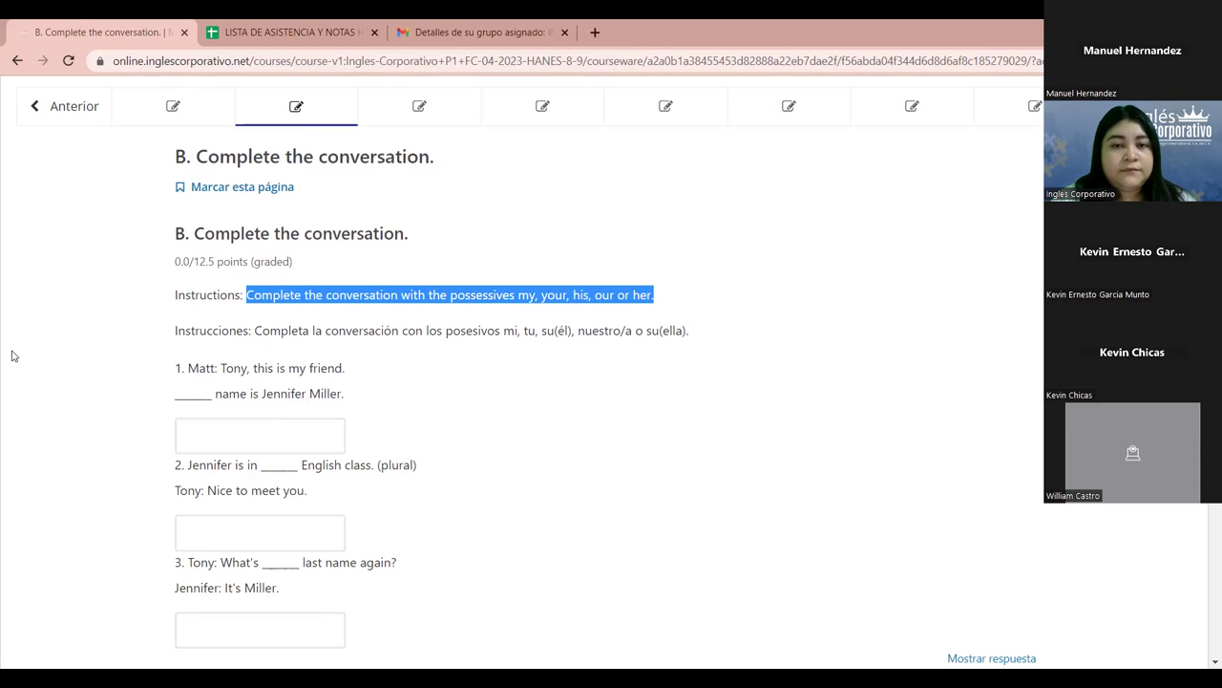
scroll(11, 355, down, 1)
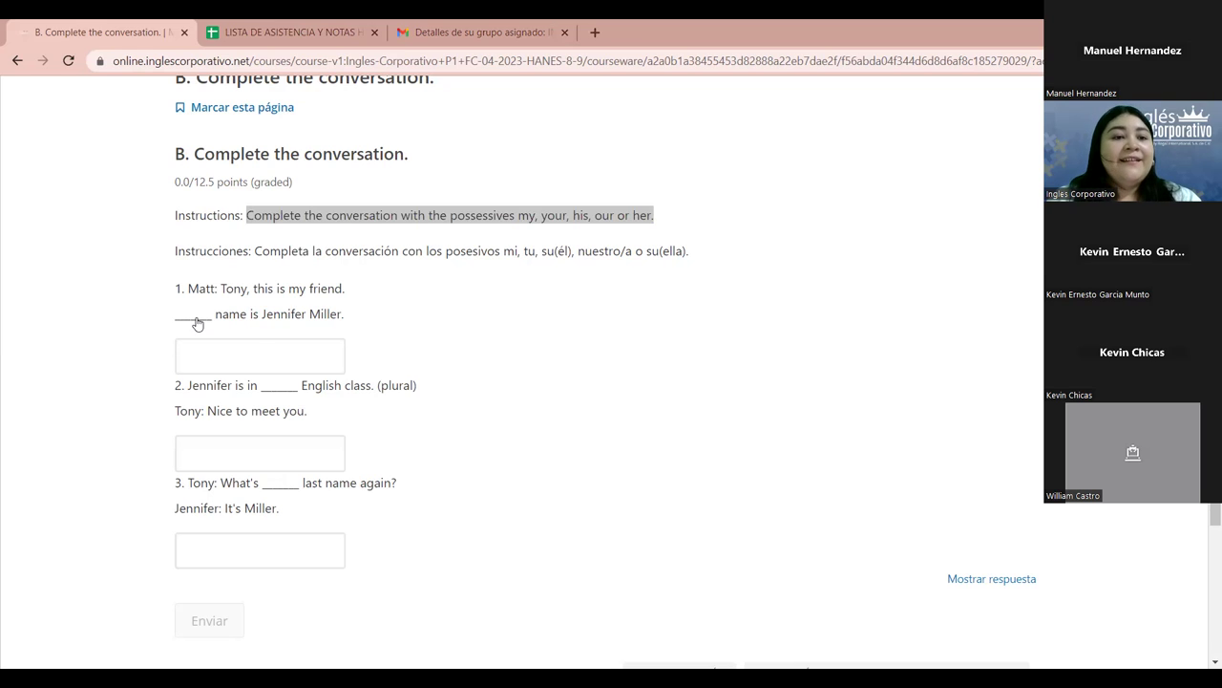
click(212, 353)
text(H)
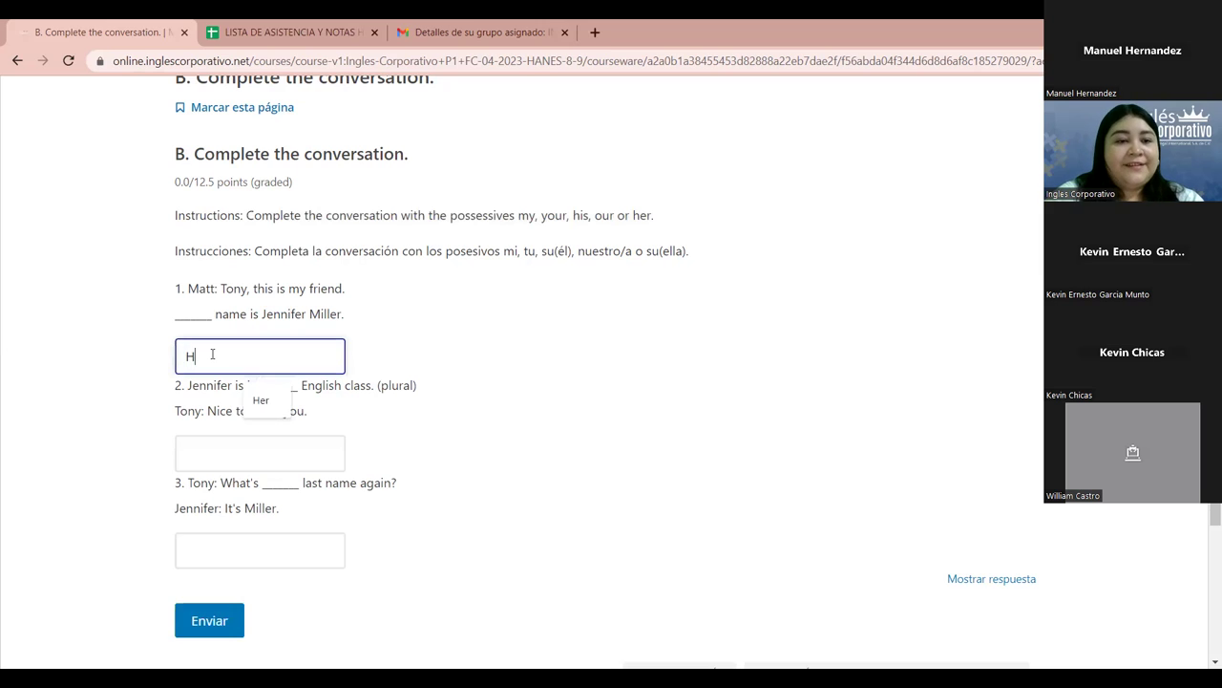
key(BackSpace)
text(her)
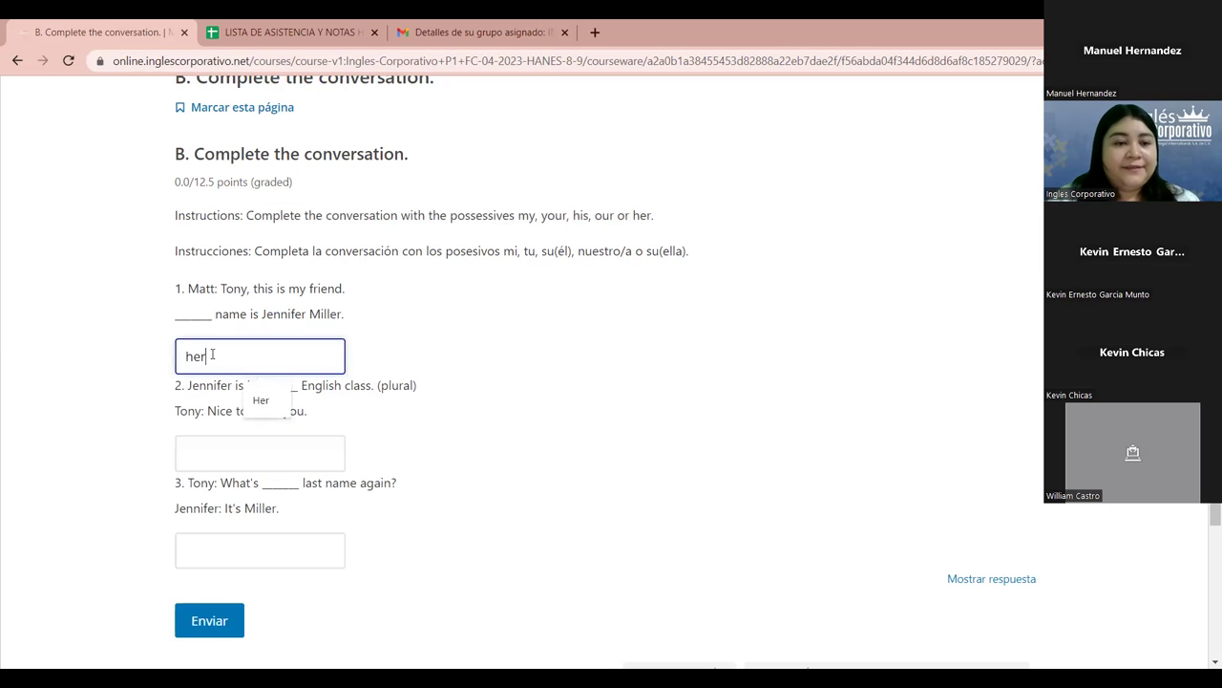
click(118, 362)
Answer the second blank, about the English class, with "our"
scroll(170, 377, down, 2)
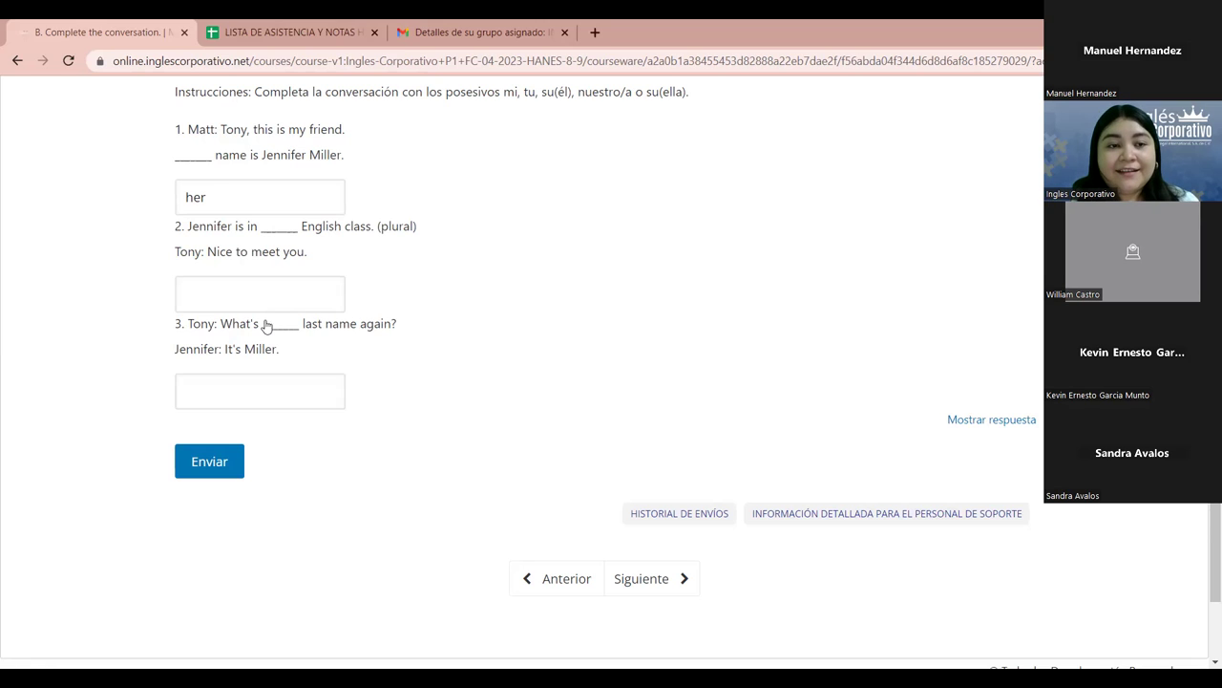
click(250, 291)
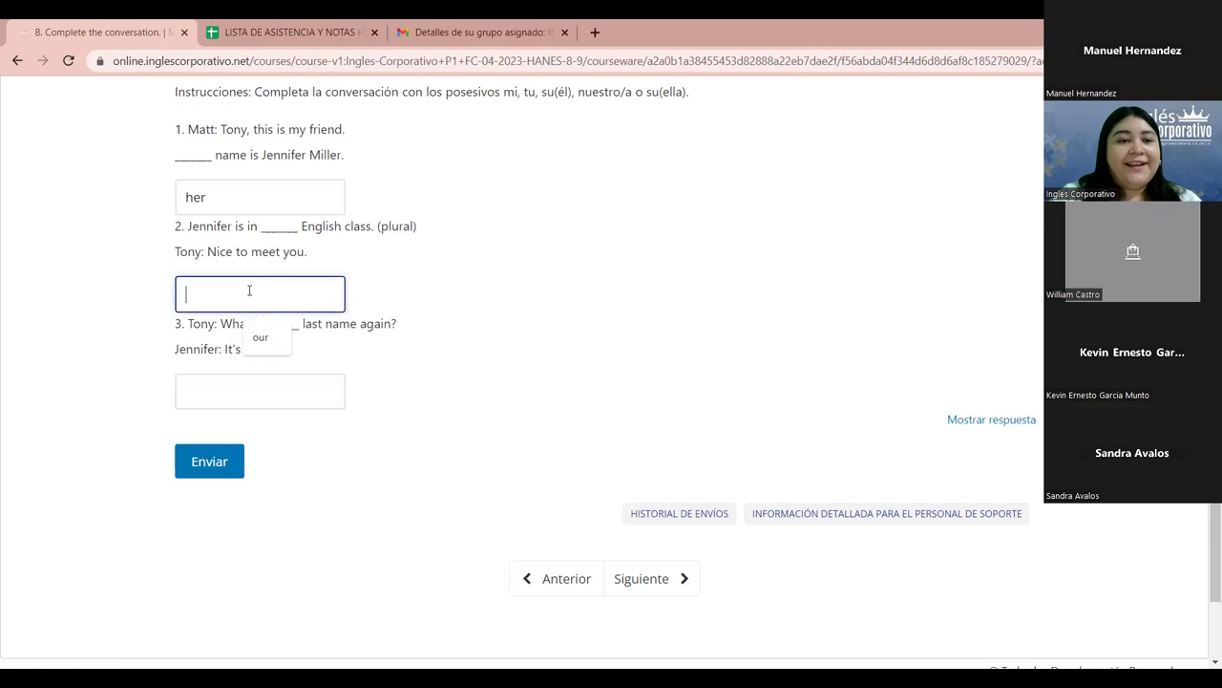
click(253, 367)
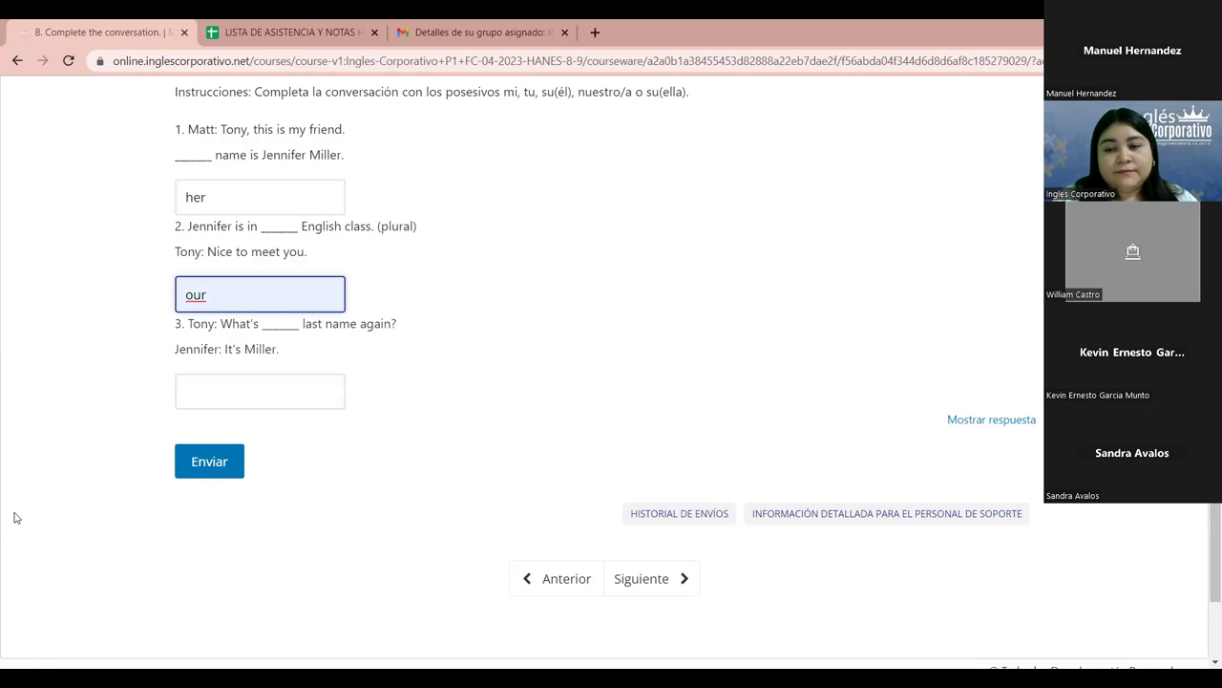
click(18, 411)
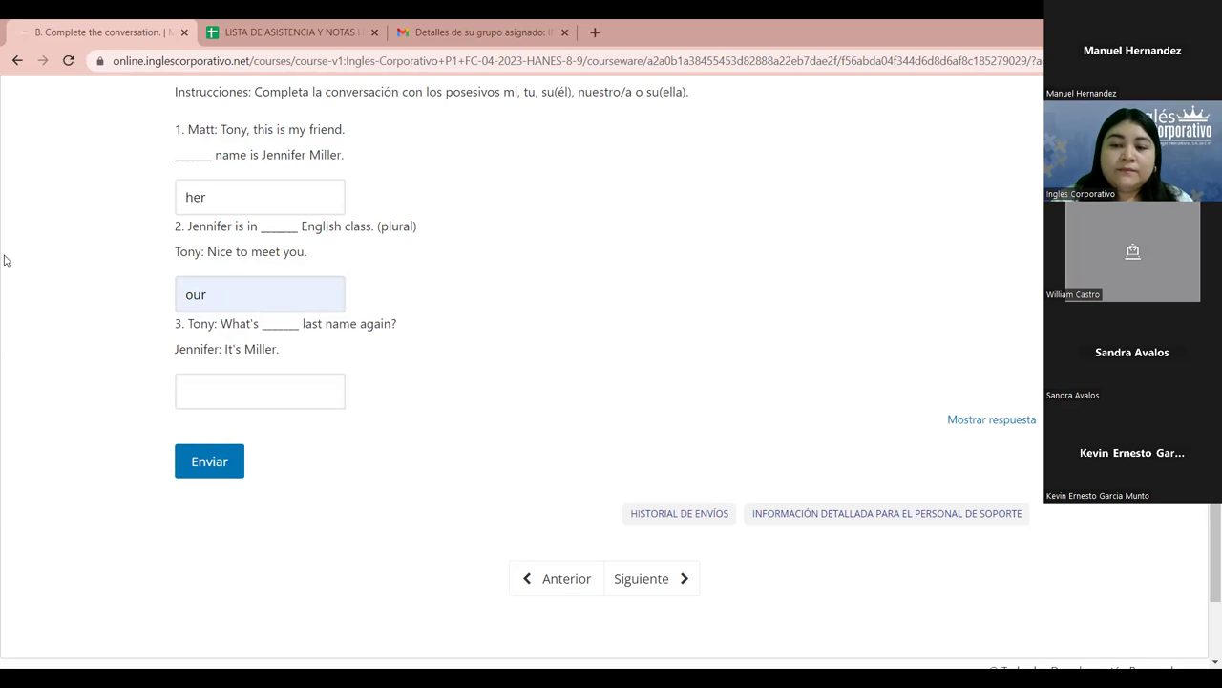
Answer the third blank, about the last name, with "your" and submit exercise B
click(246, 379)
click(266, 461)
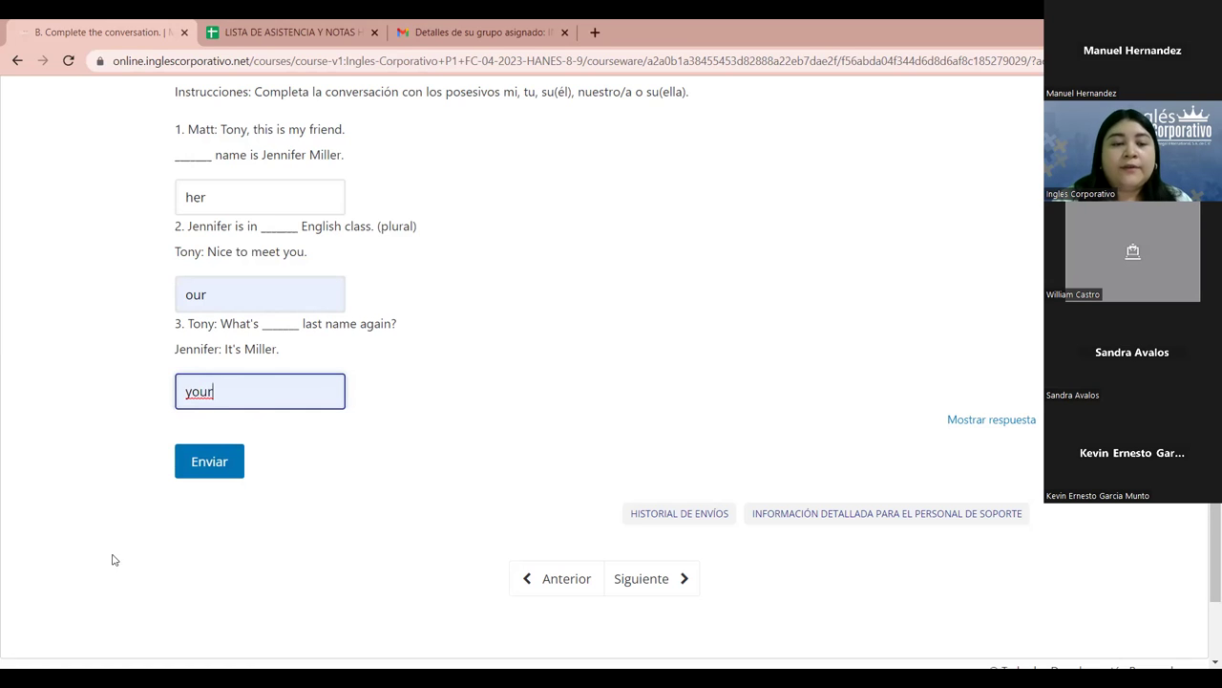
click(202, 472)
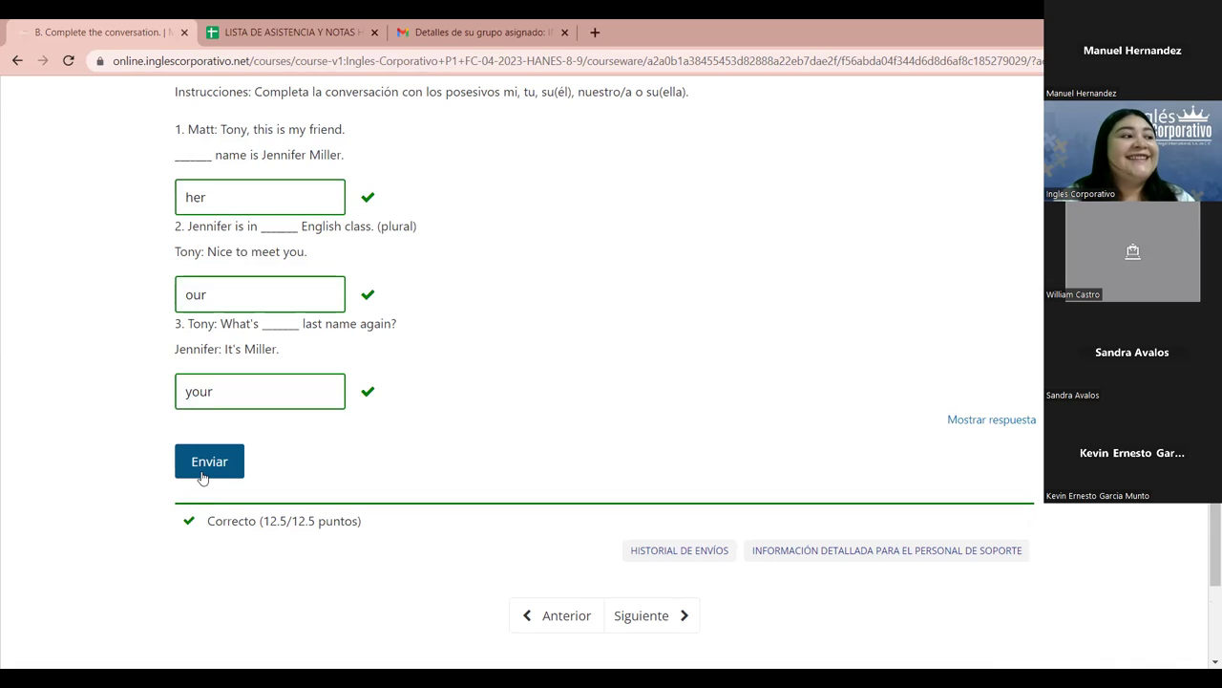
Open exercise C, "Complete the conversation", and answer its first blank with "are"
scroll(171, 324, up, 3)
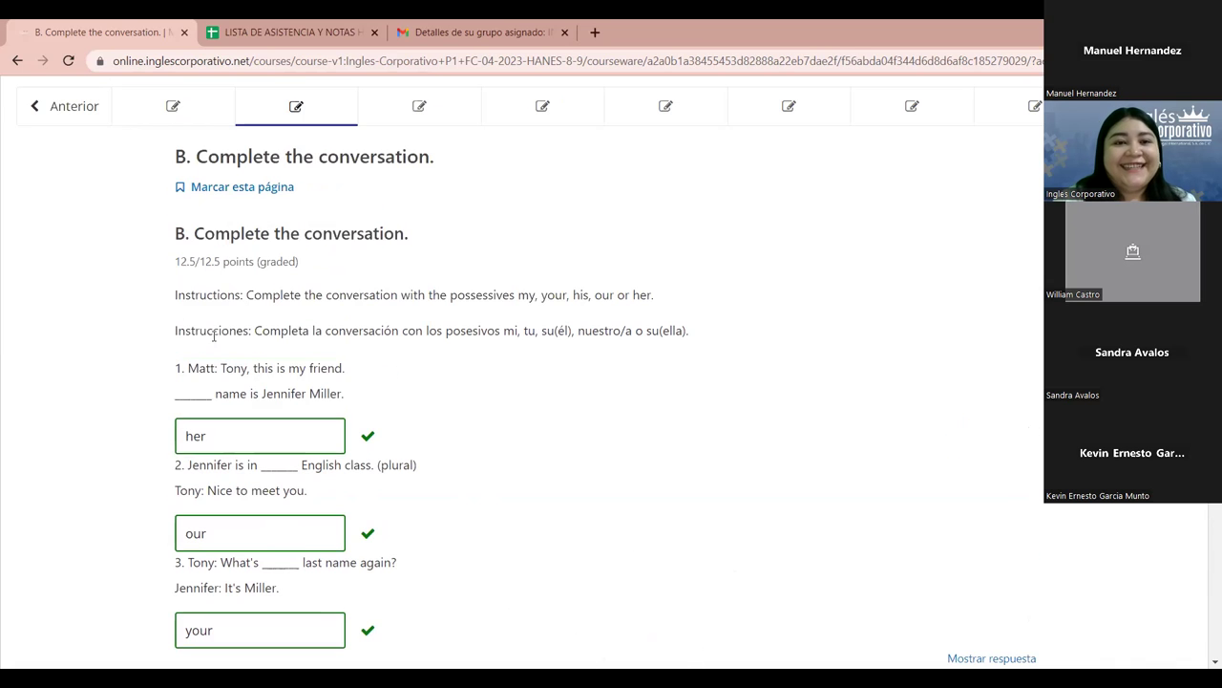
click(439, 106)
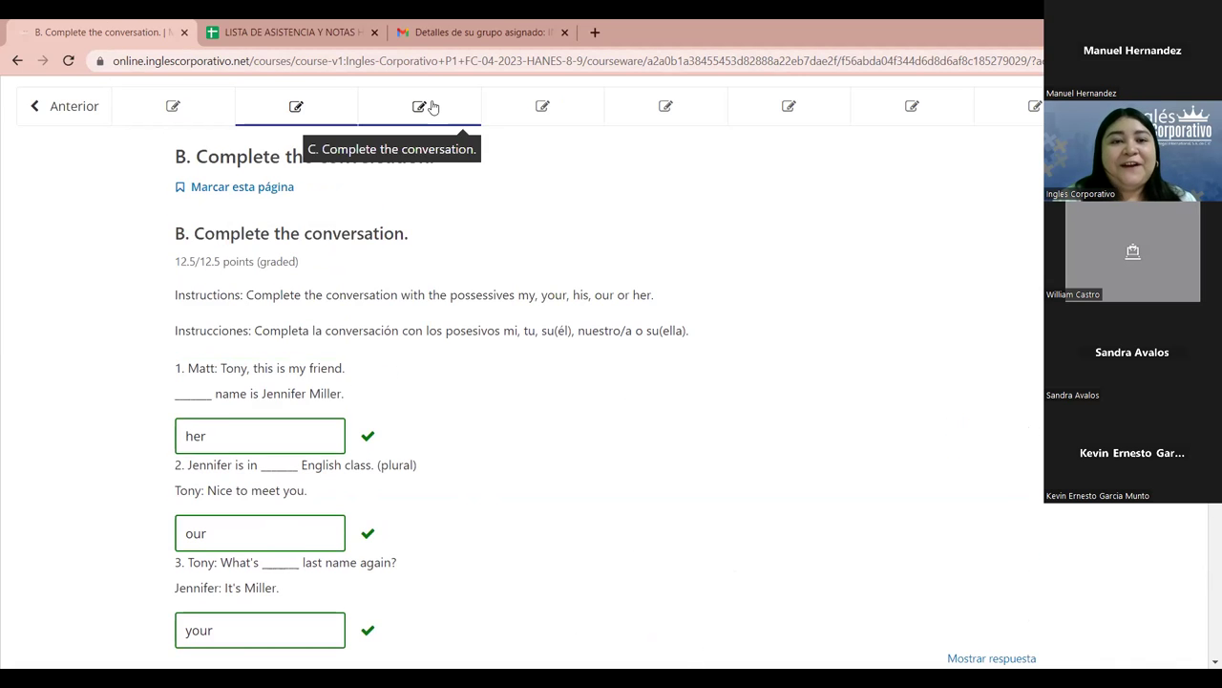
scroll(17, 316, down, 1)
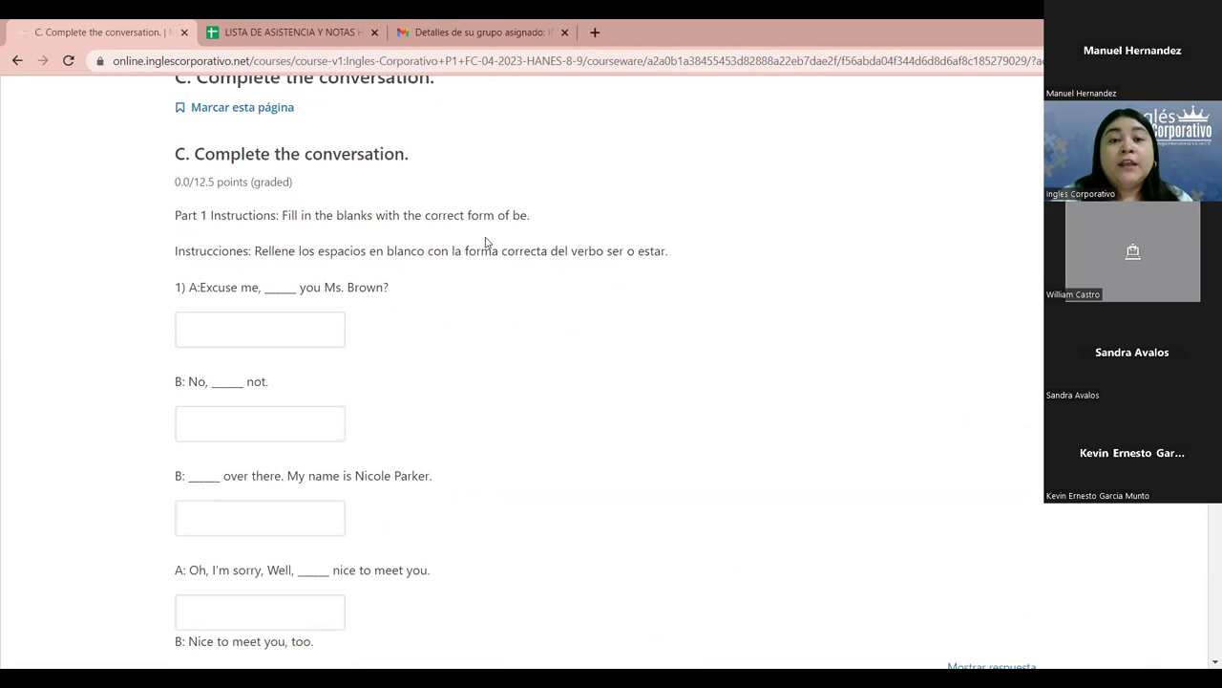
scroll(2, 426, down, 1)
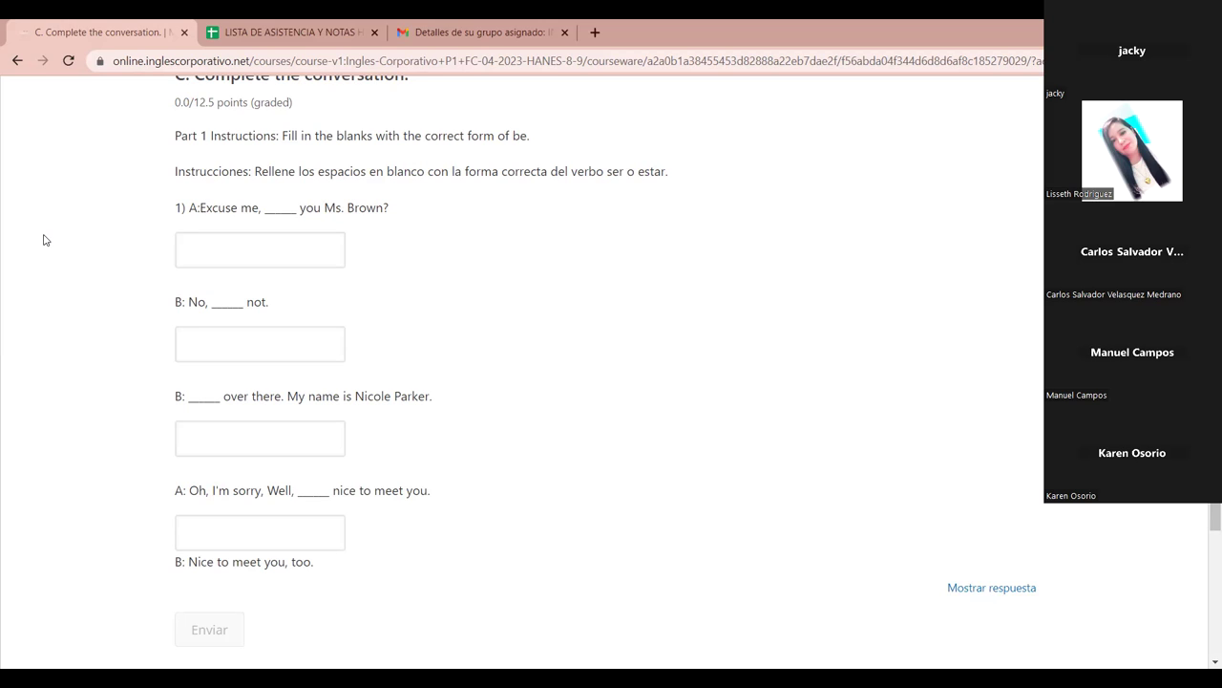
click(205, 256)
click(295, 381)
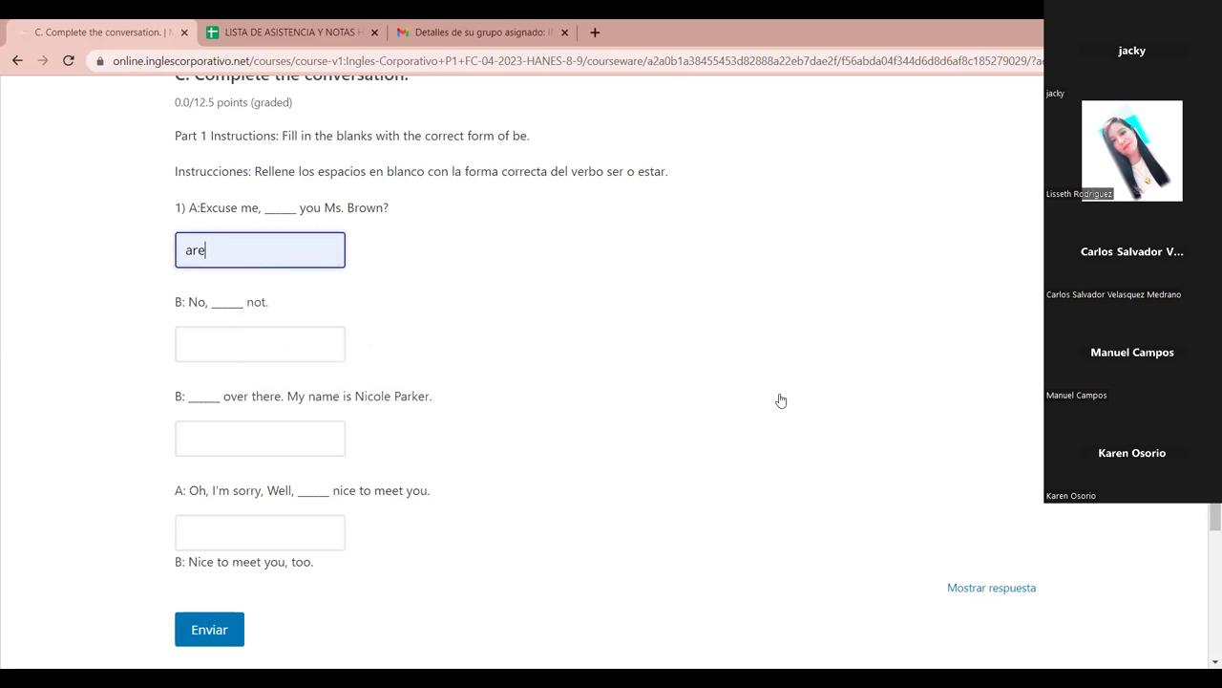
Answer the "No, _____ not." blank with "I´m"
scroll(792, 411, down, 1)
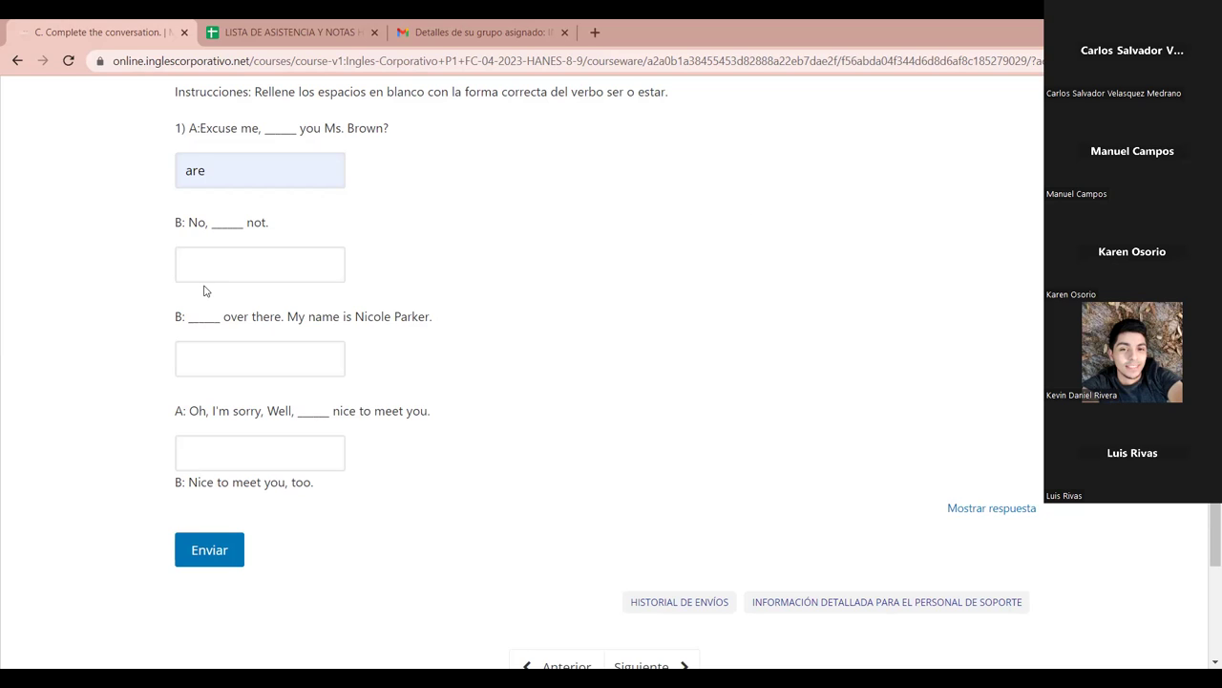
click(295, 266)
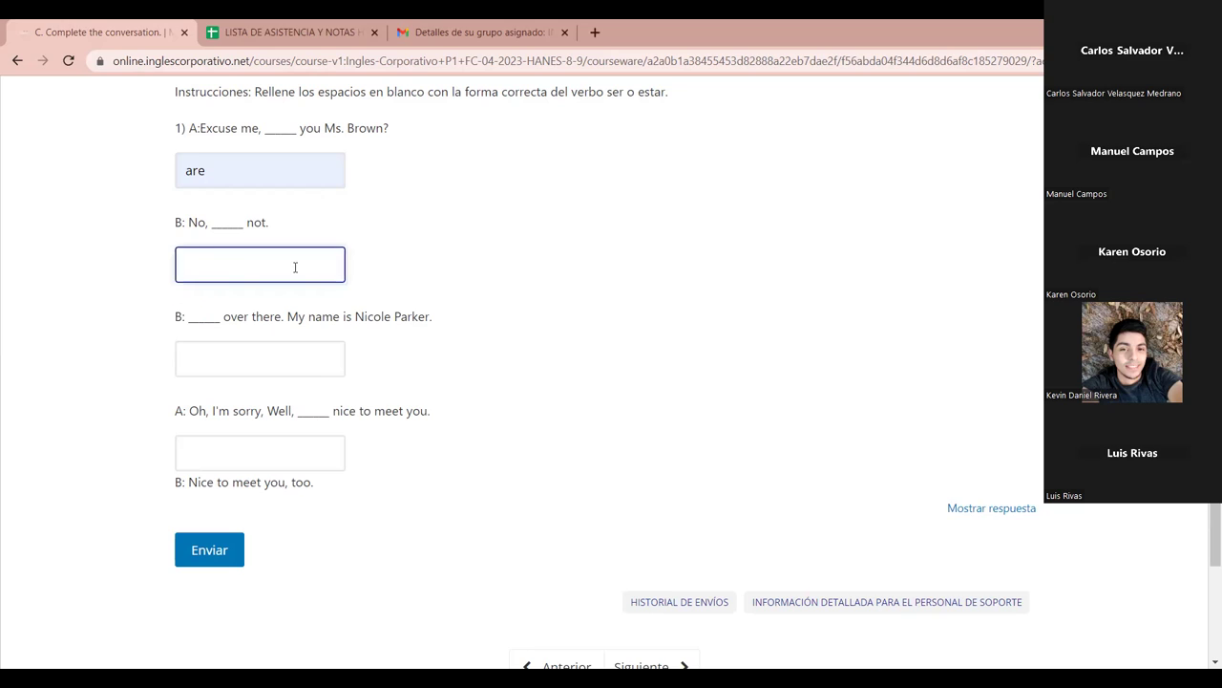
text(I)
key(Down)
key(Return)
click(128, 291)
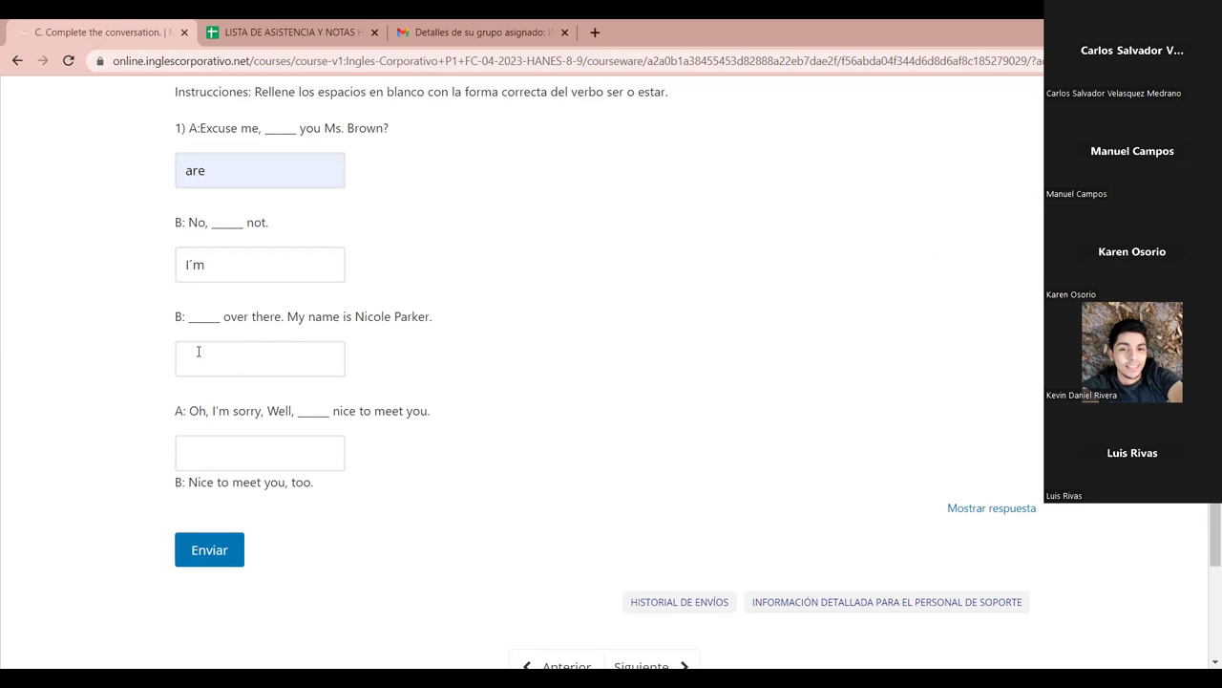
Answer the "_____ over there" blank with the suggested entry "She´s"
click(233, 357)
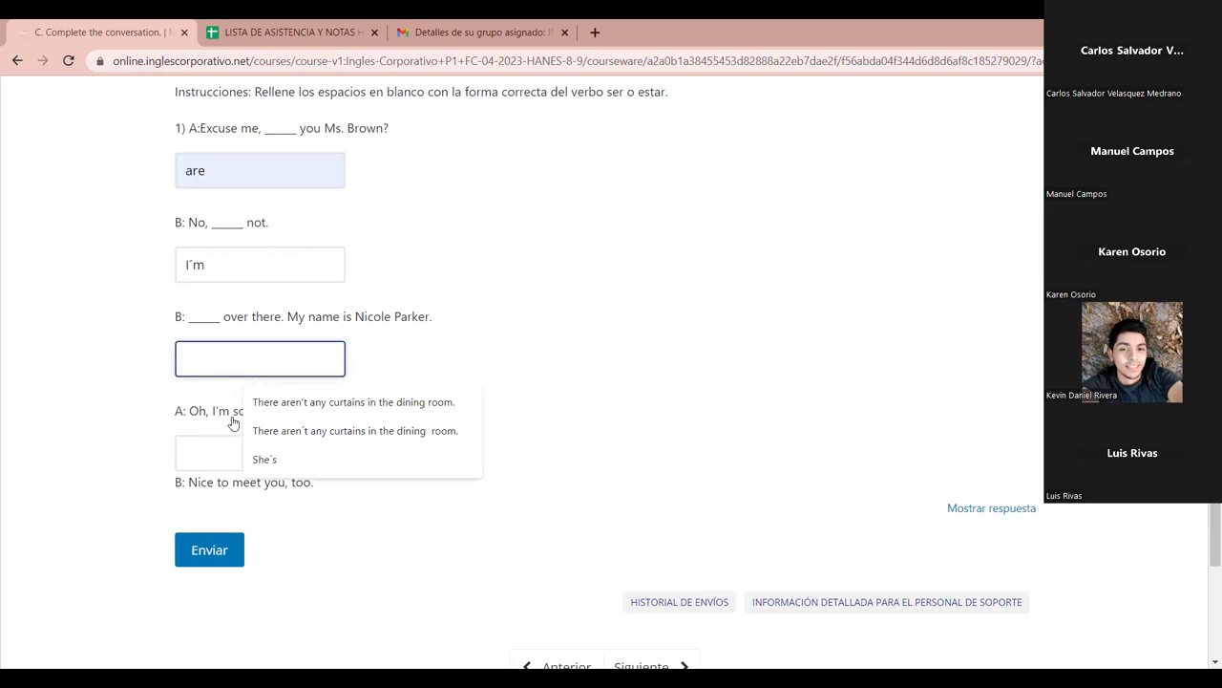
click(265, 460)
scroll(849, 410, down, 2)
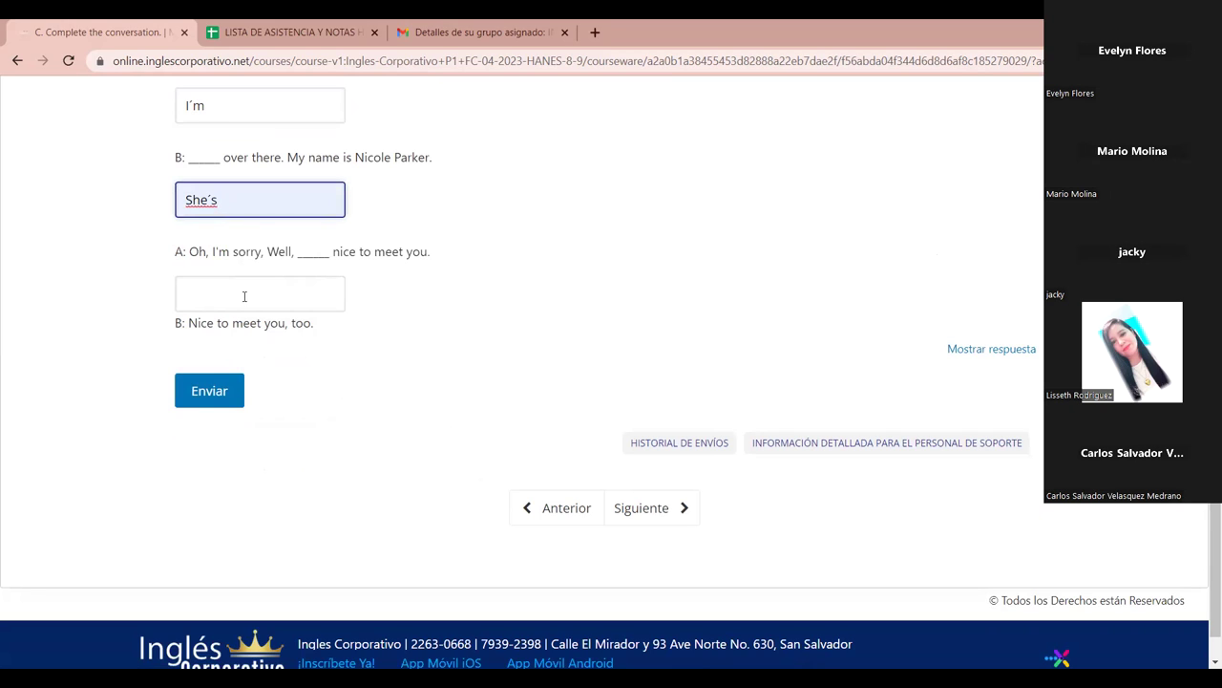
click(711, 186)
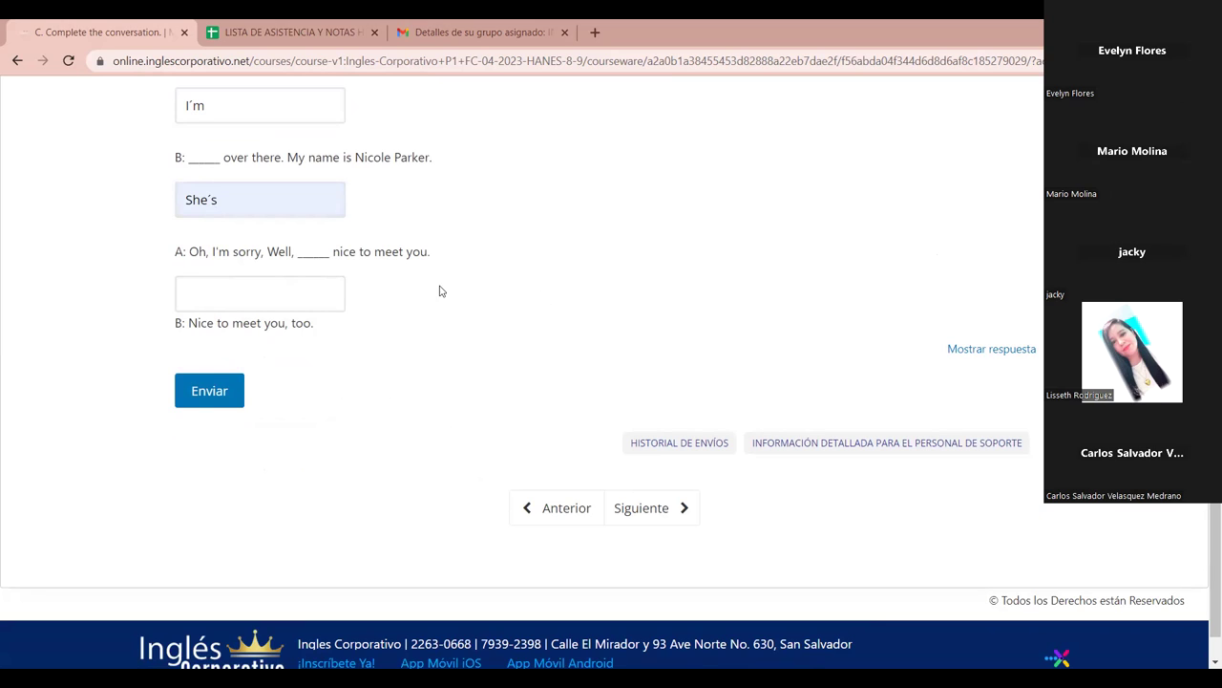
Answer the "nice to meet you" blank with "It´s" and submit exercise C
click(253, 294)
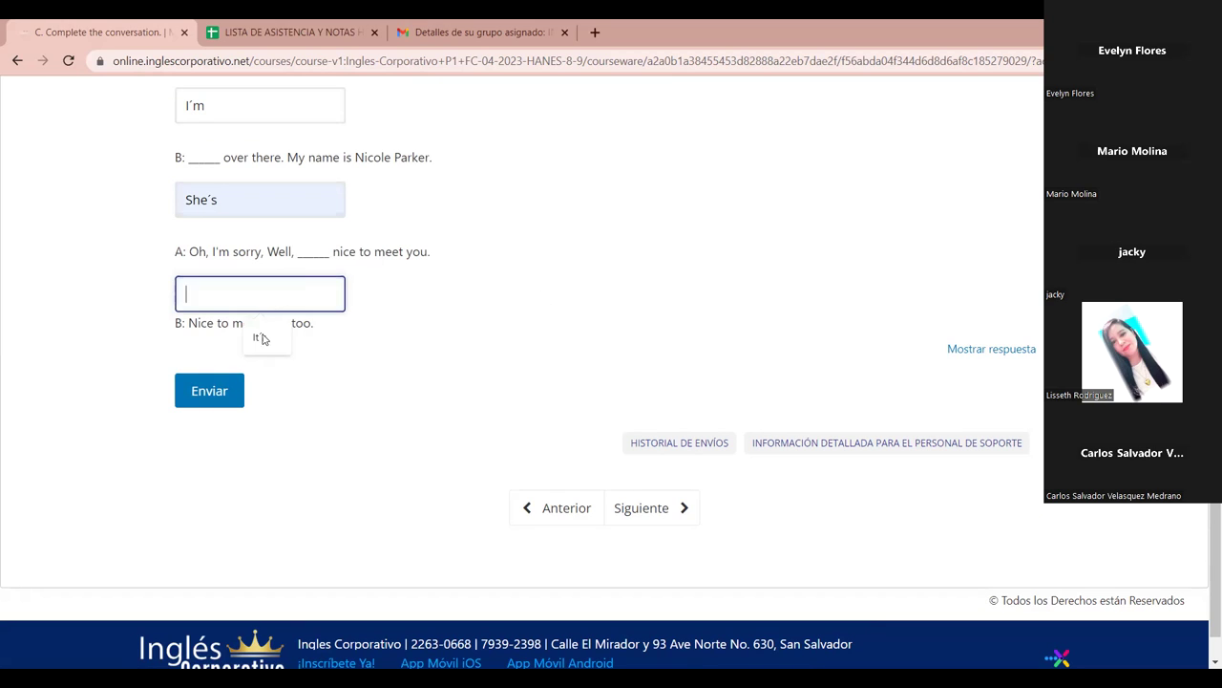
text(It´s)
click(586, 328)
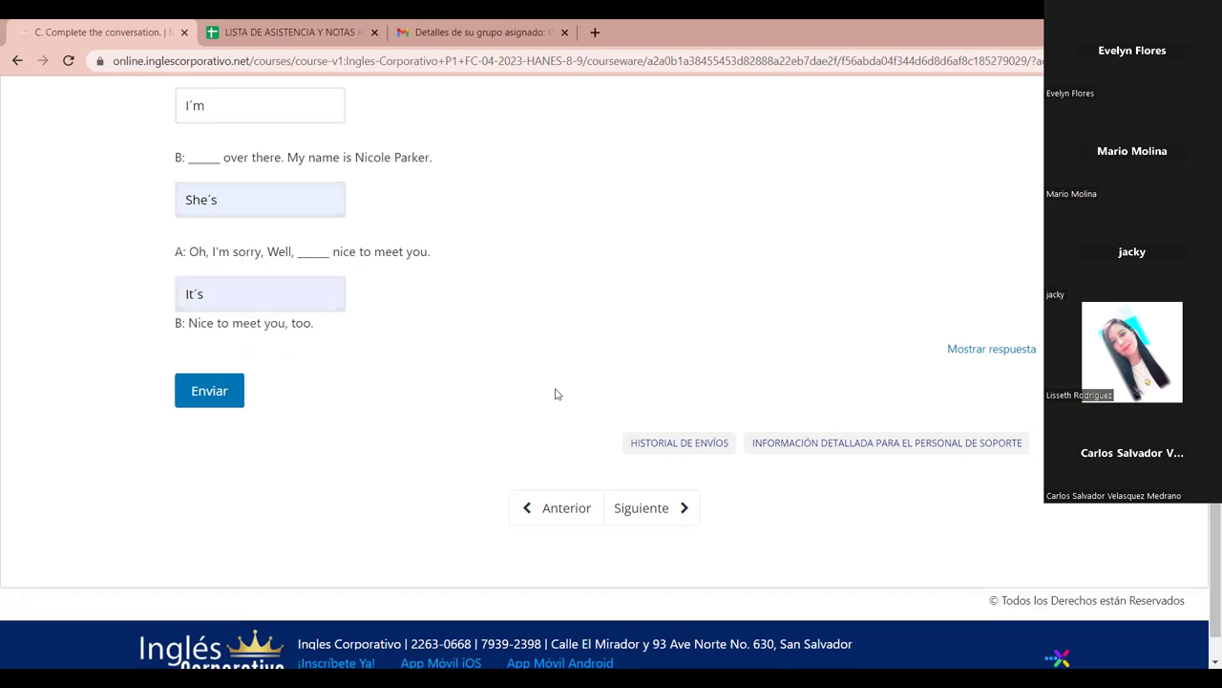
scroll(554, 390, down, 1)
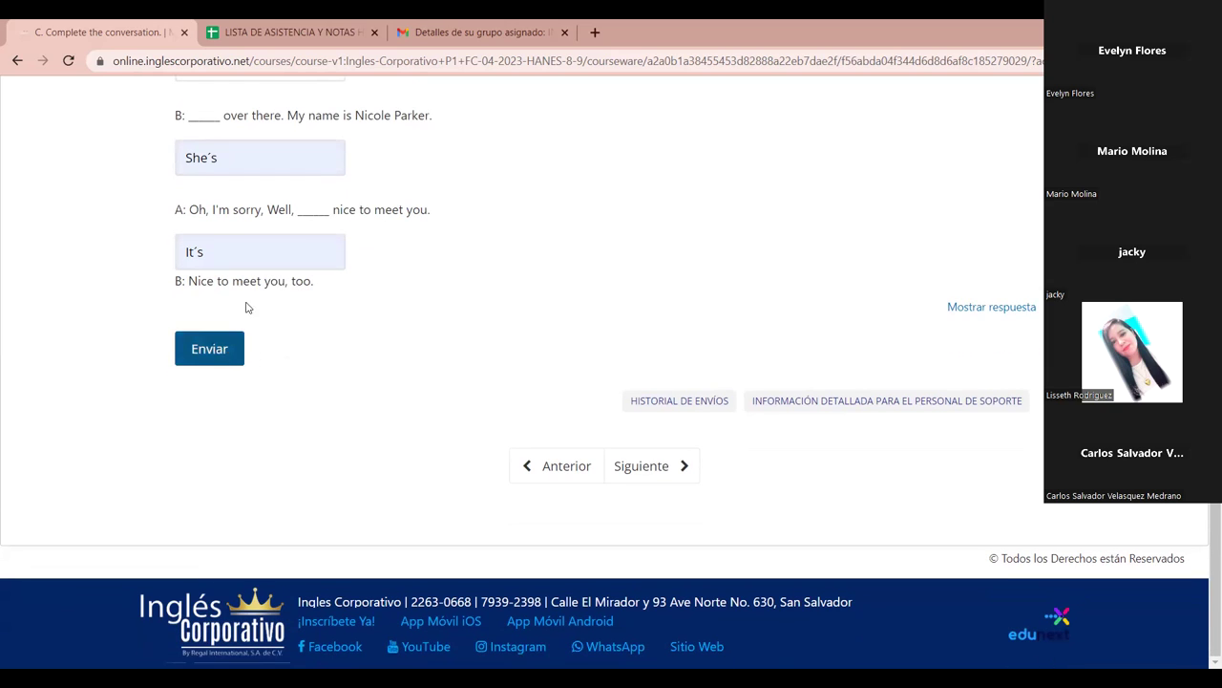
click(205, 361)
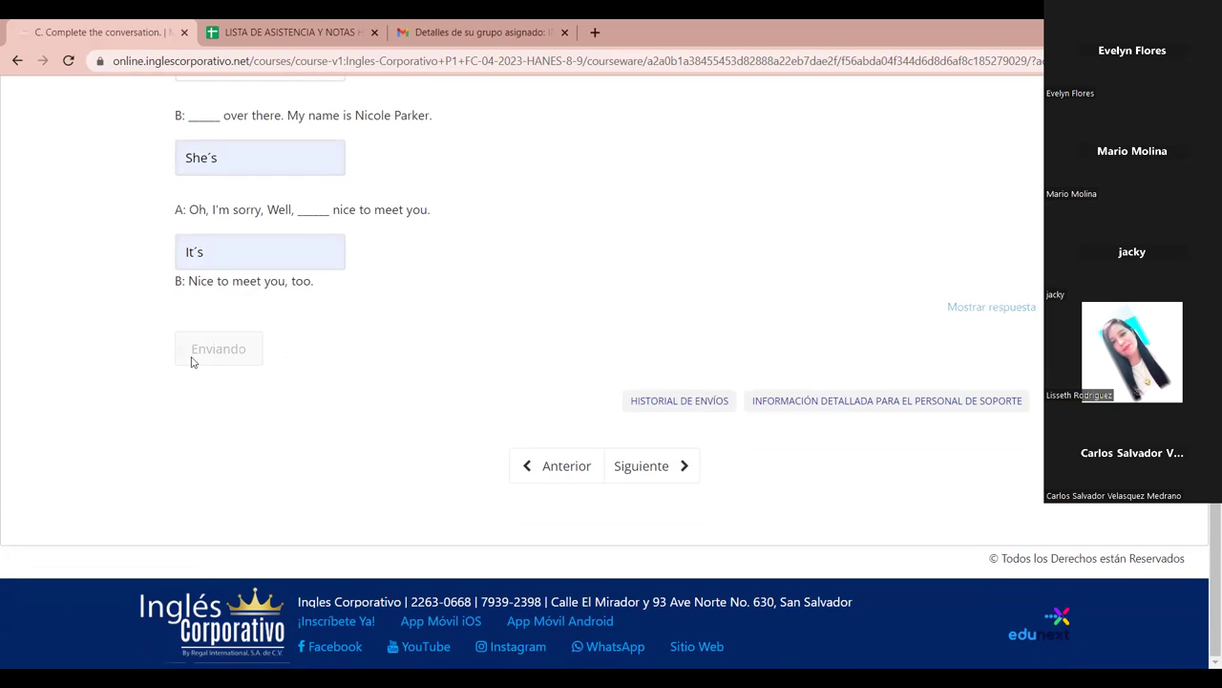
Review the grading of exercise C and display the accepted answers for each blank
scroll(116, 354, up, 3)
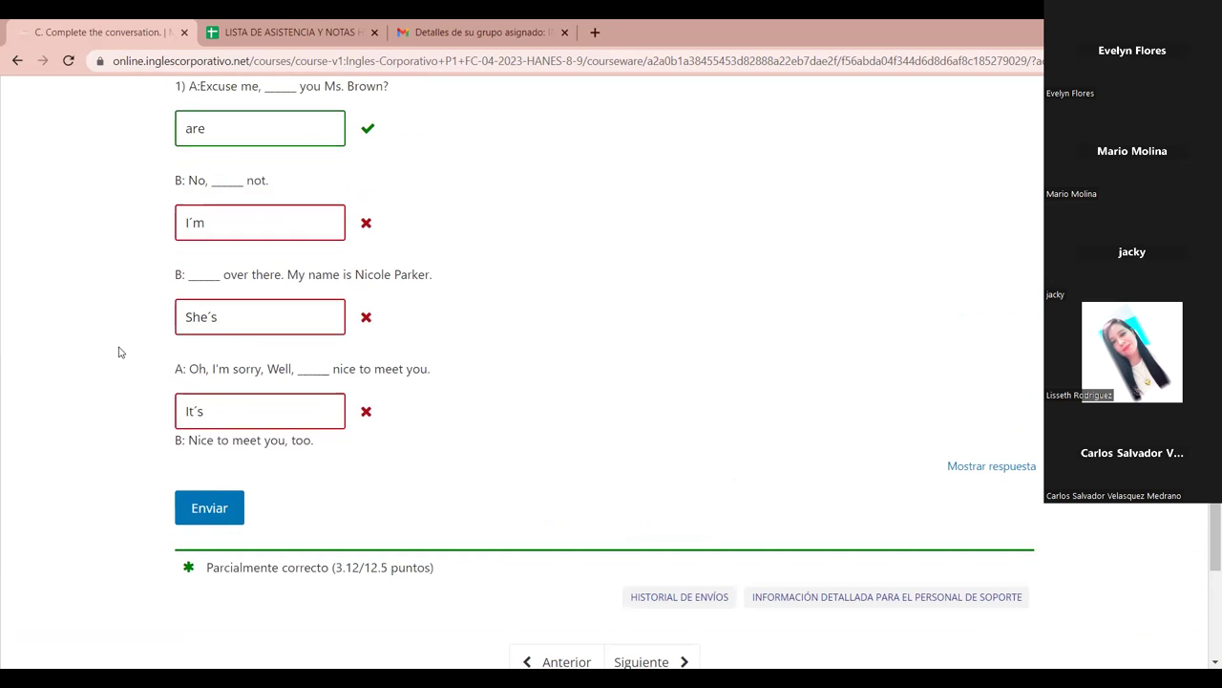
scroll(119, 352, up, 3)
scroll(118, 353, down, 1)
scroll(118, 352, down, 2)
click(326, 304)
click(992, 552)
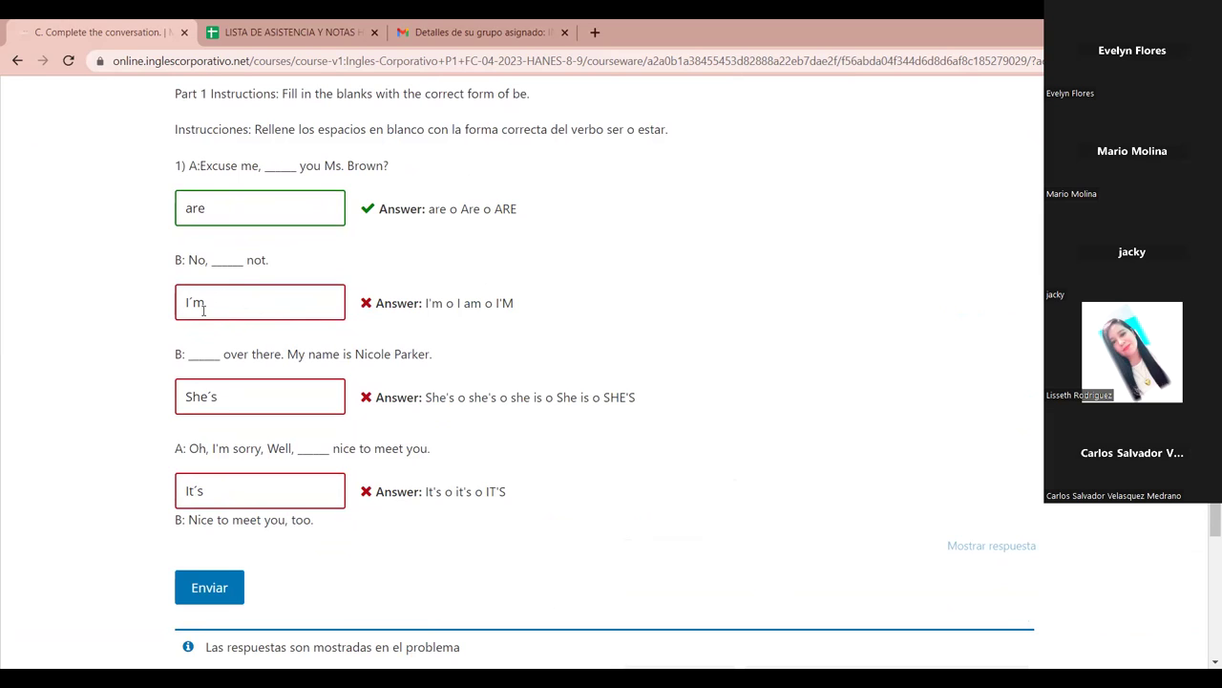
Replace the second blank's answer with "I'm" copied from the displayed accepted answers
drag(425, 303, 443, 307)
right_click(433, 309)
click(460, 317)
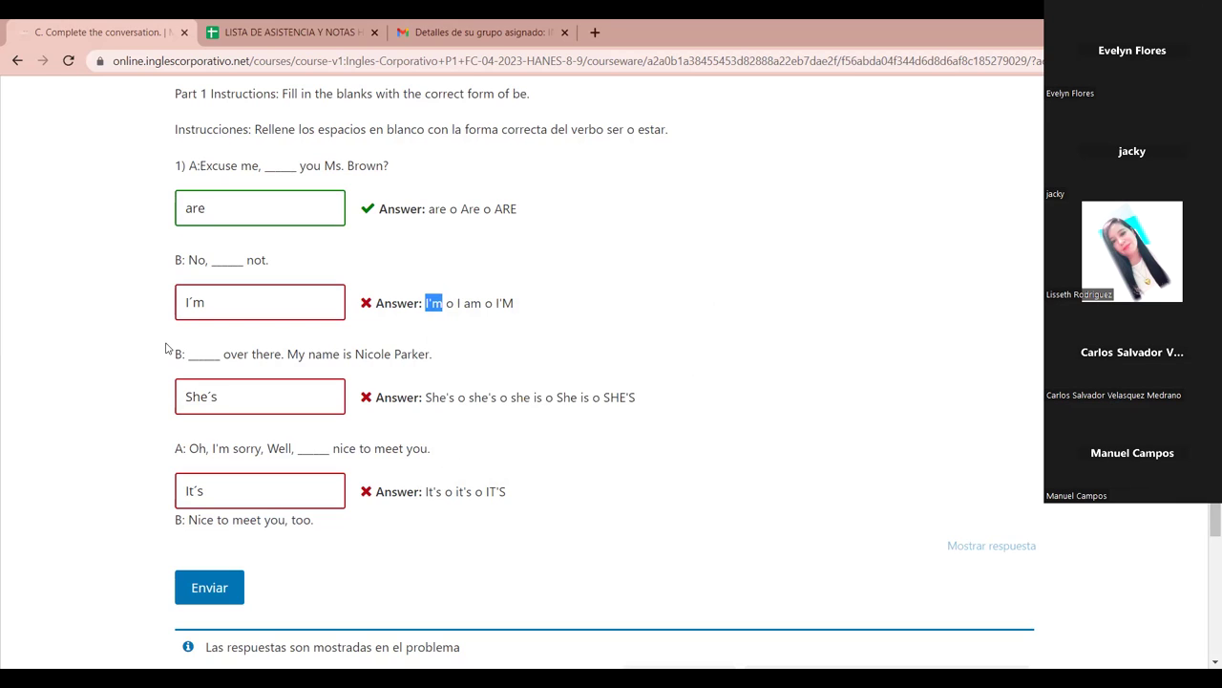
double_click(239, 308)
key(ctrl+v)
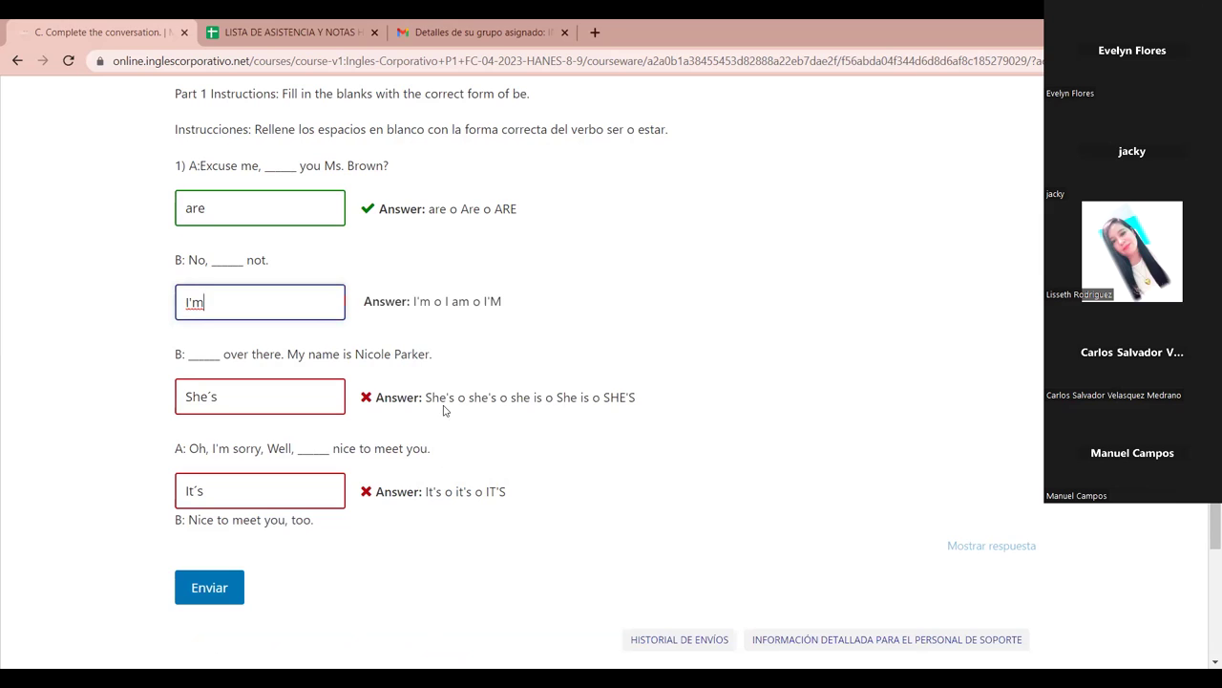
Replace the third blank's answer with "She's" copied from the displayed accepted answers
drag(426, 398, 451, 398)
right_click(449, 397)
click(480, 412)
click(322, 397)
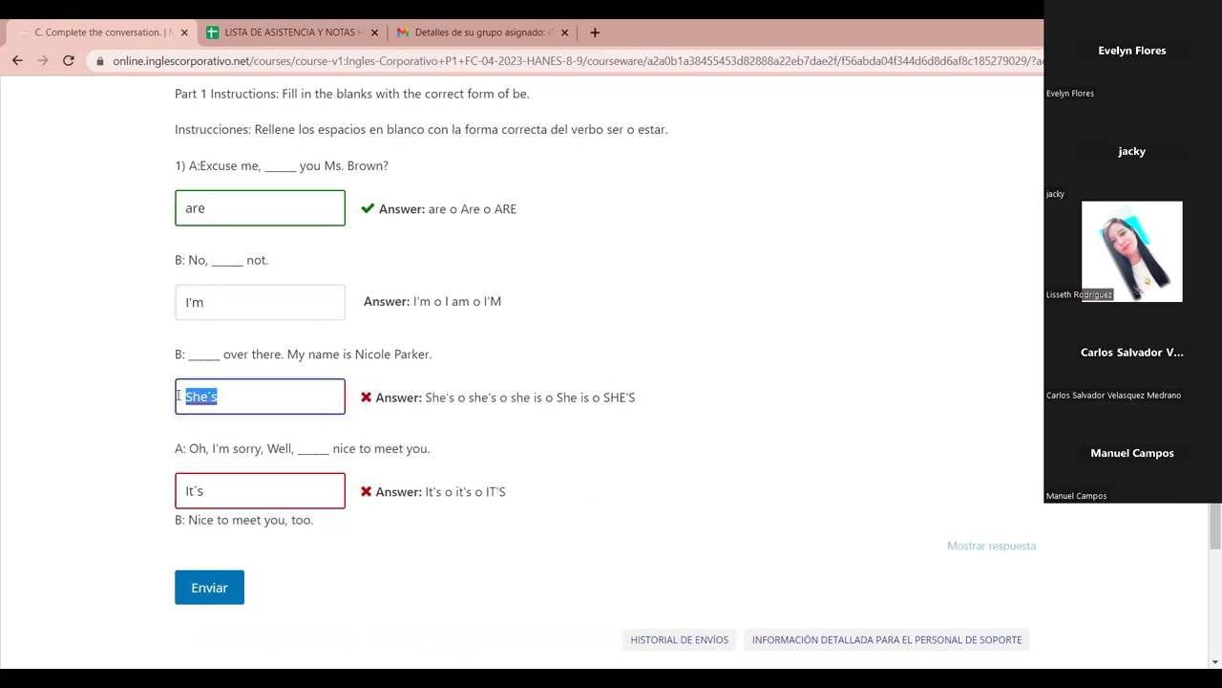
text(She's)
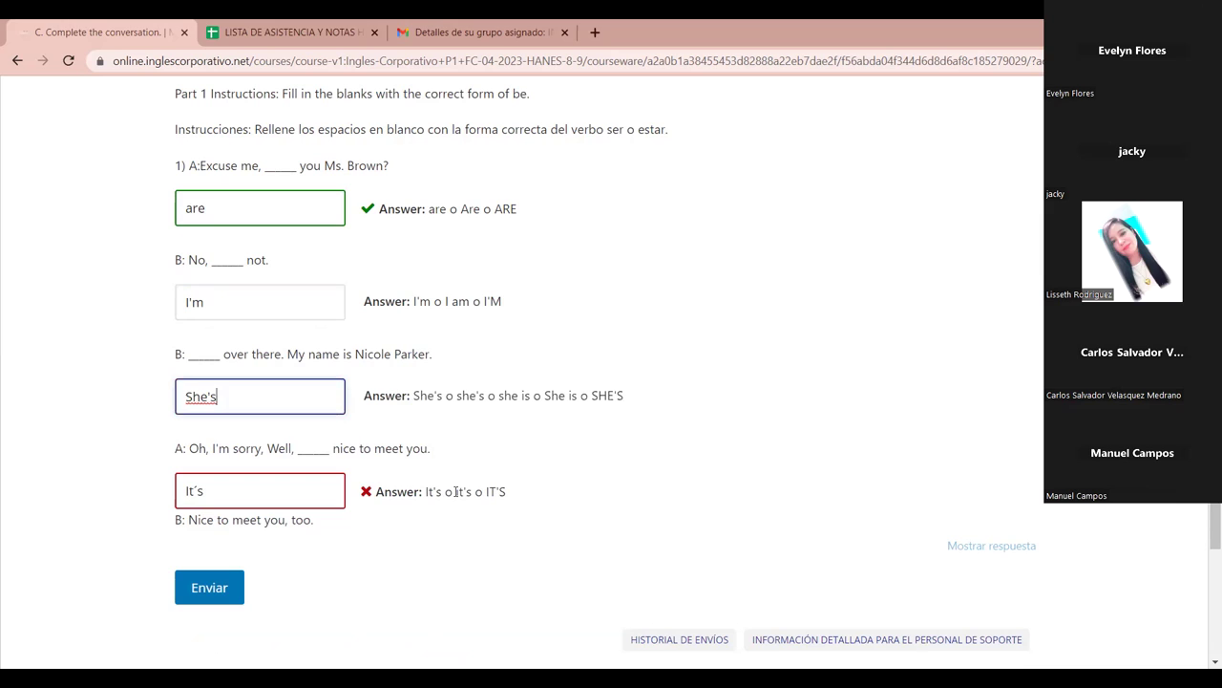
Replace the fourth blank's answer with "It's" copied from the displayed accepted answers and resubmit exercise C
drag(427, 491, 441, 490)
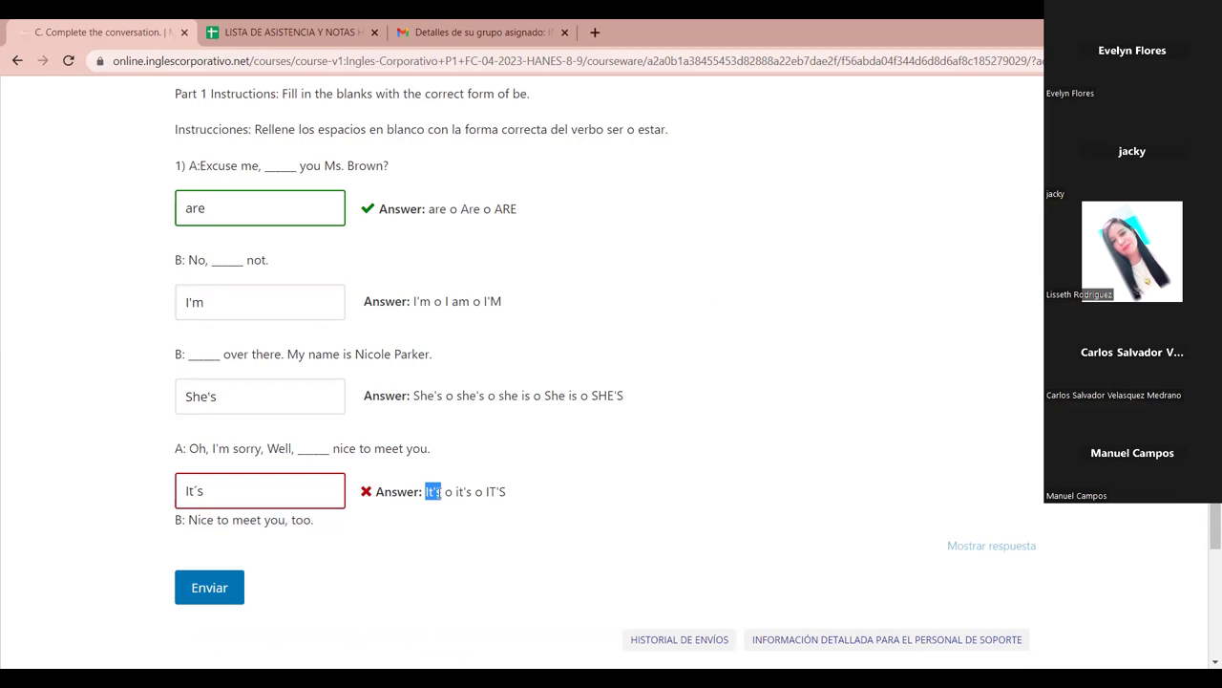
right_click(436, 493)
click(494, 358)
click(245, 502)
key(BackSpace)
key(BackSpace)
key(BackSpace)
key(BackSpace)
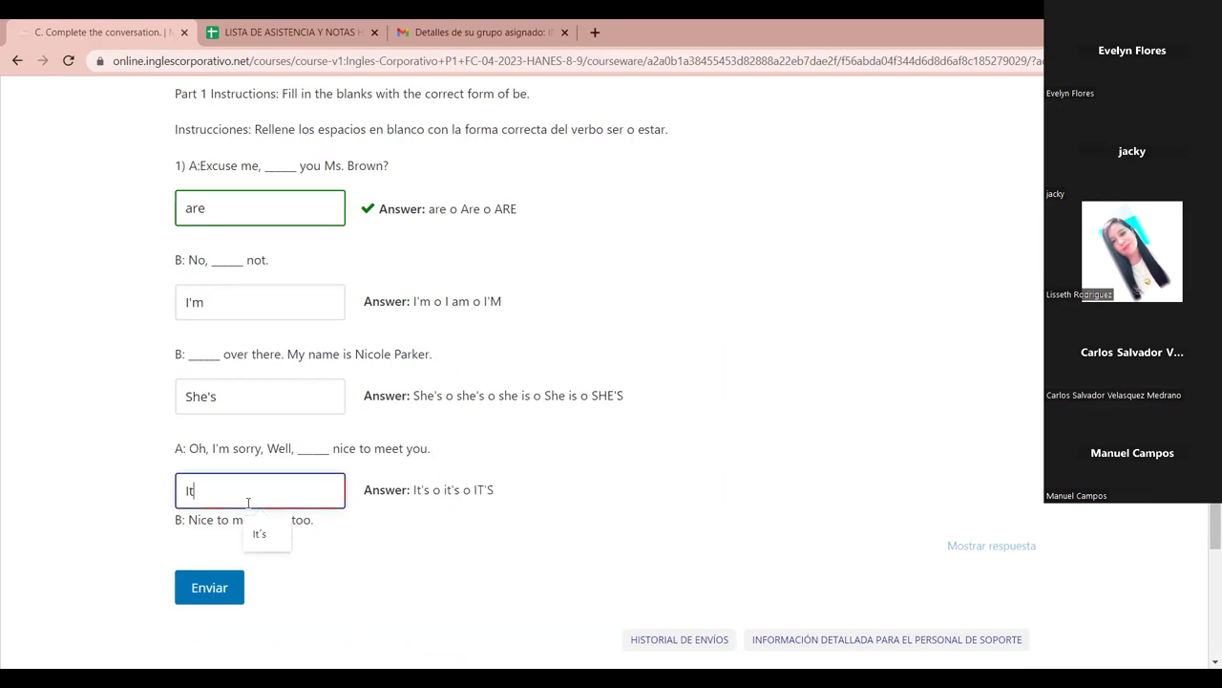
key(ctrl+v)
click(209, 587)
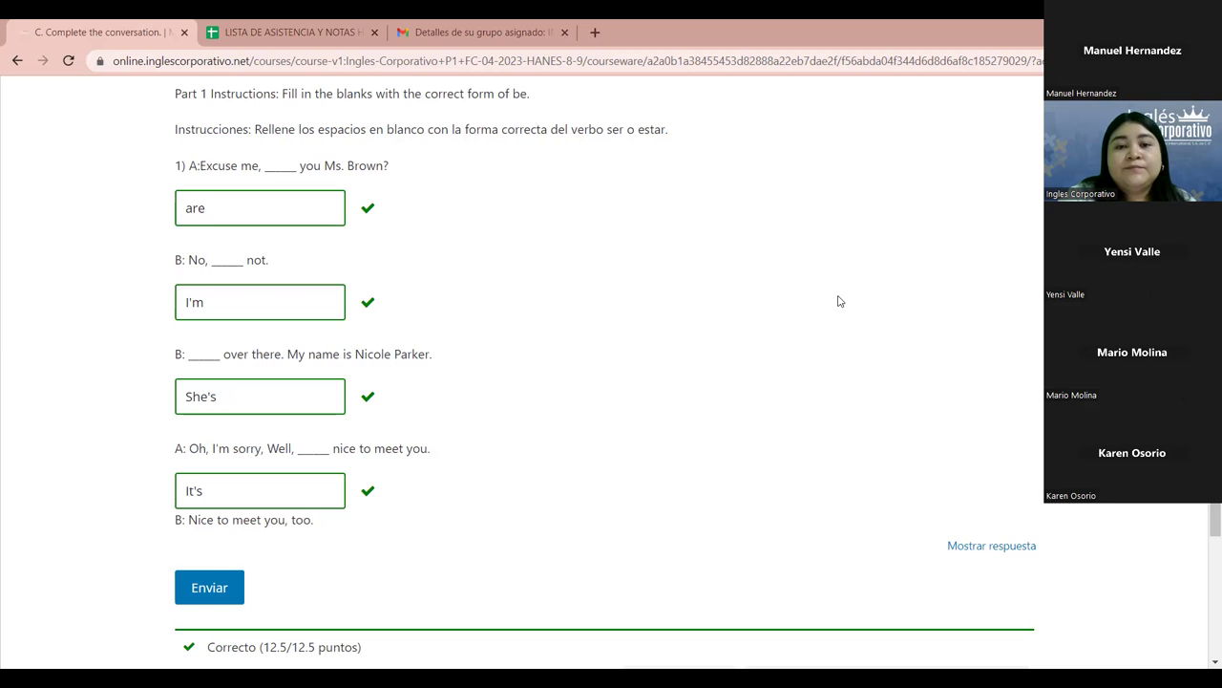
Open exercise D, "Check the correct response", and answer item 1, "Goodbye, Have a nice day", with "Thanks, You too."
scroll(693, 301, up, 2)
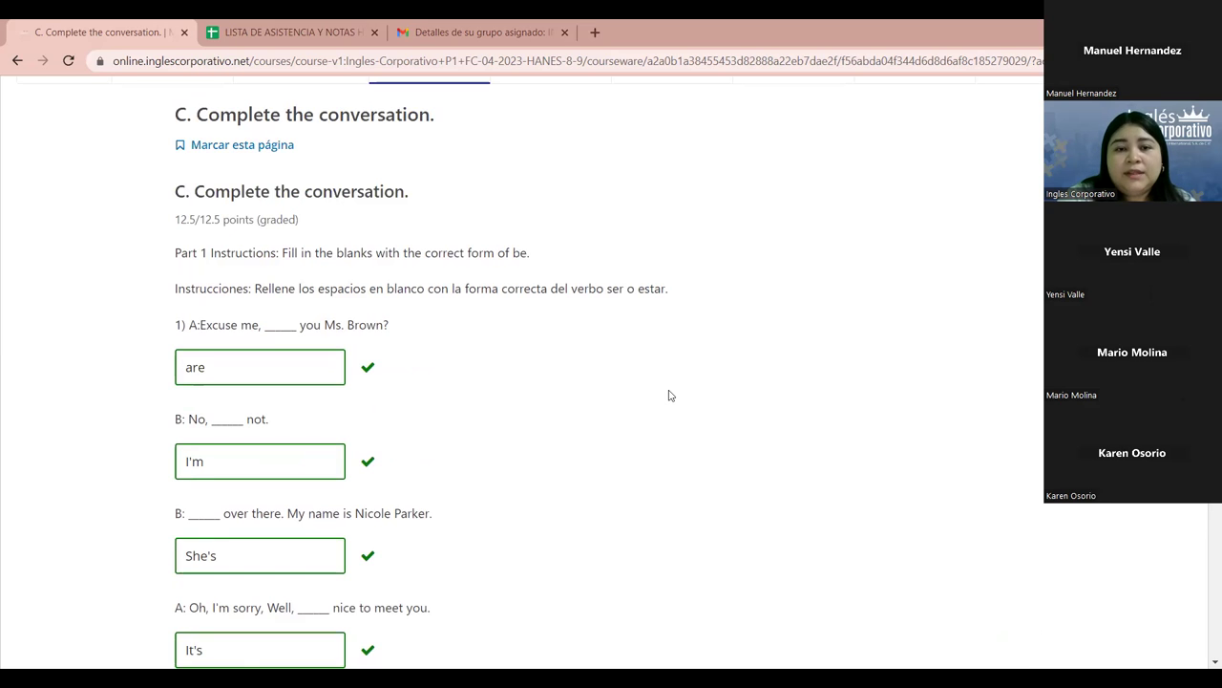
scroll(669, 395, down, 1)
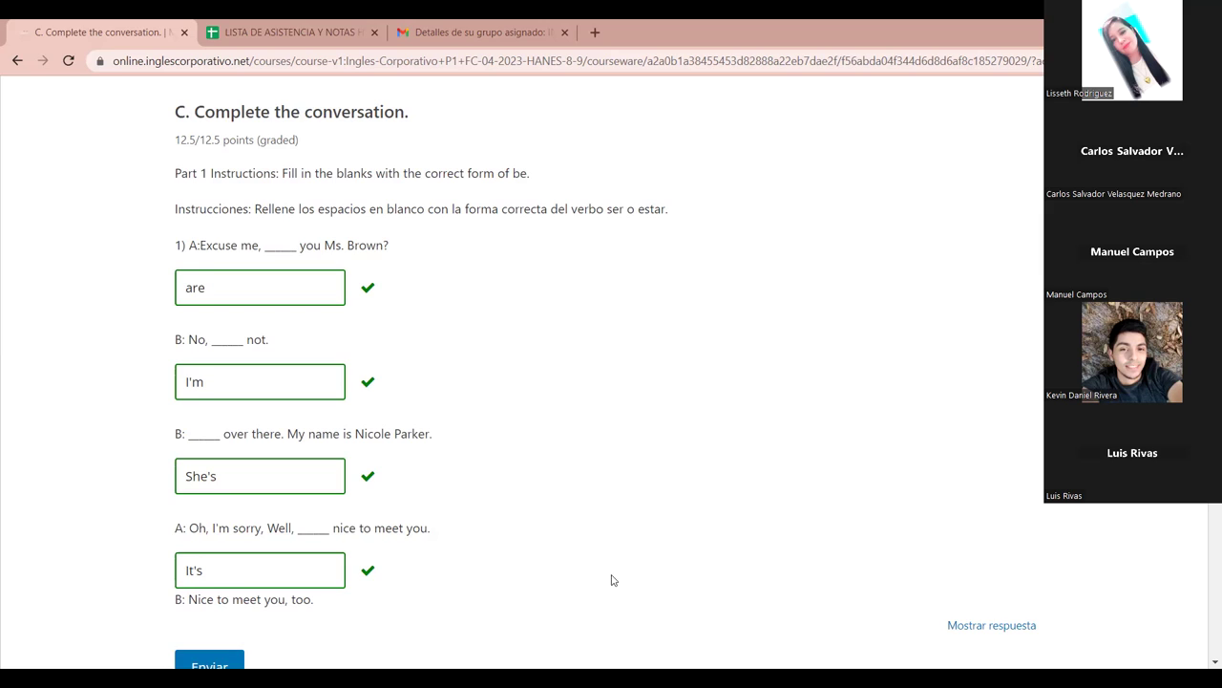
scroll(395, 518, down, 2)
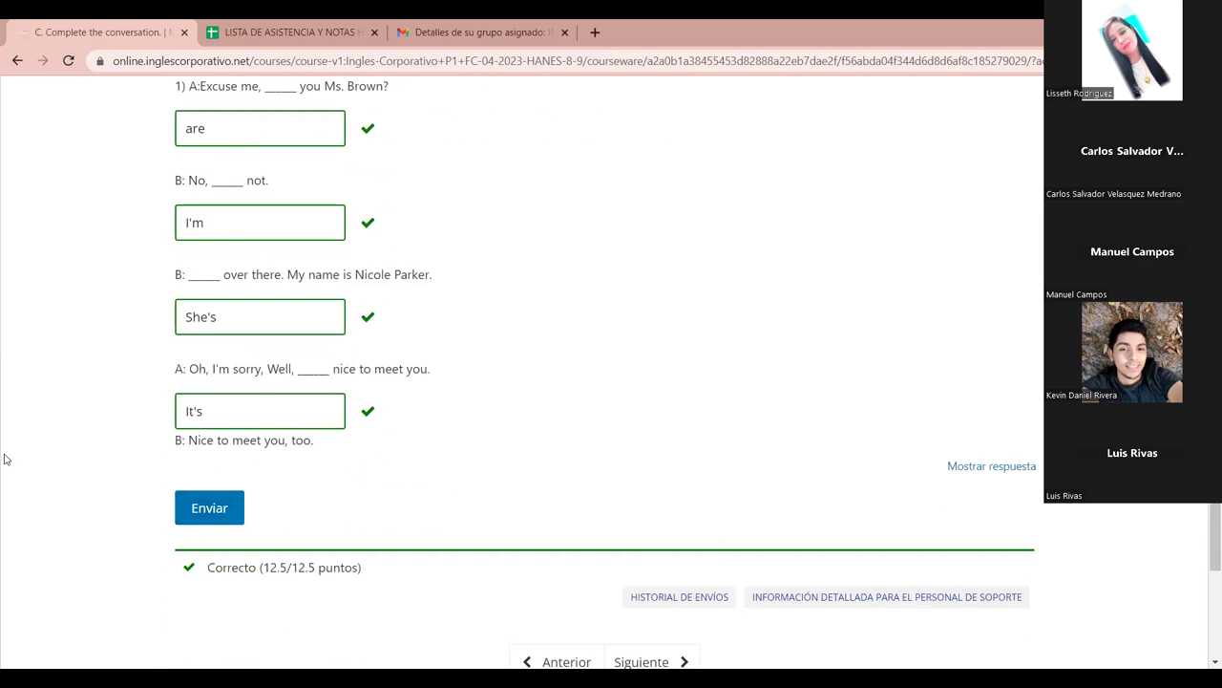
scroll(1, 463, up, 4)
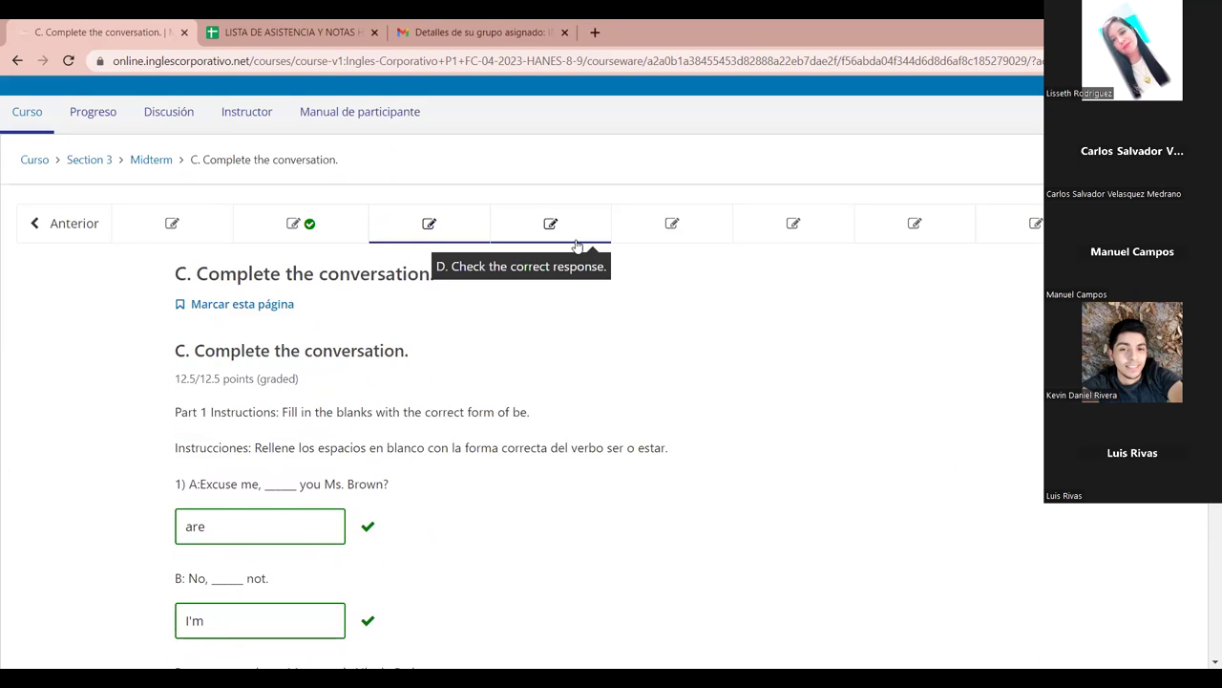
click(550, 223)
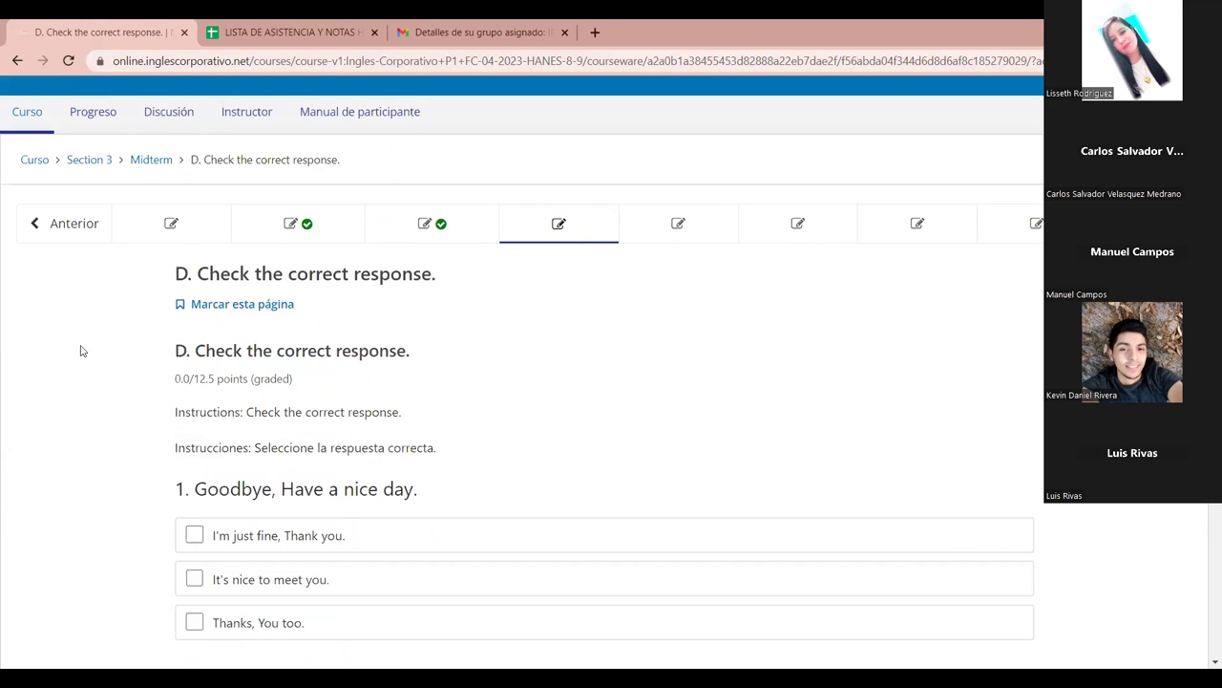
scroll(73, 396, down, 2)
scroll(74, 397, down, 1)
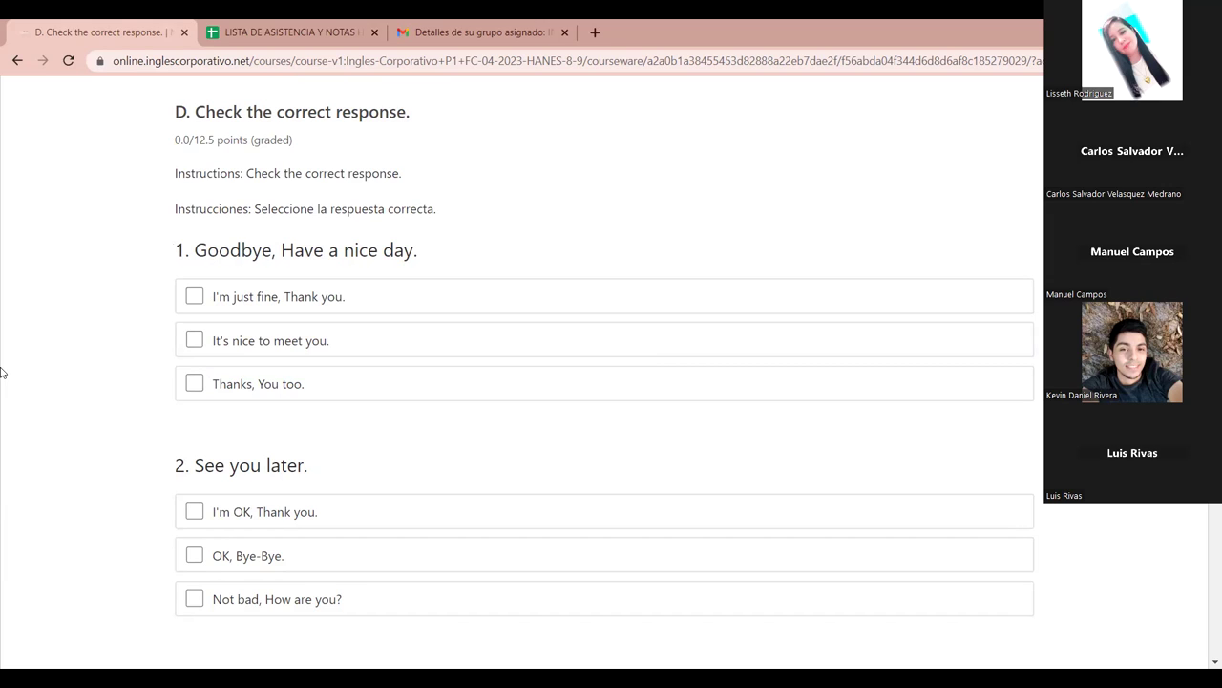
click(239, 384)
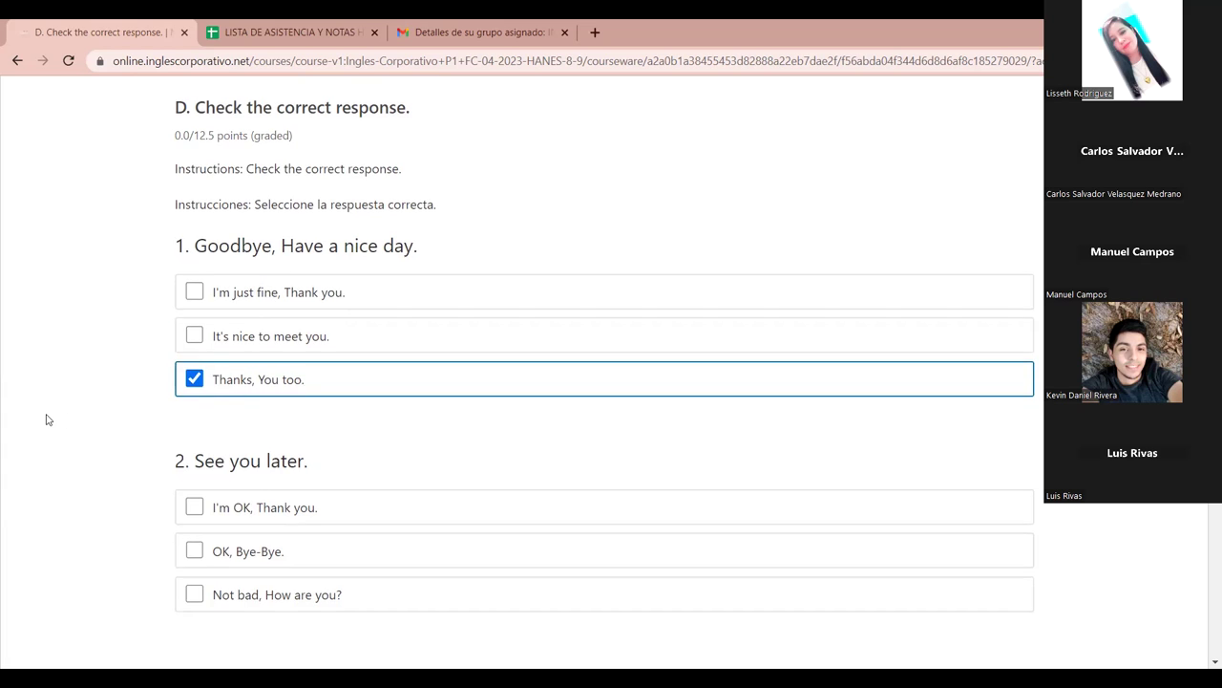
Answer "See you later" with "OK, Bye-Bye." and "Hi, How are you?" with "Not bad, thanks."
scroll(44, 417, down, 2)
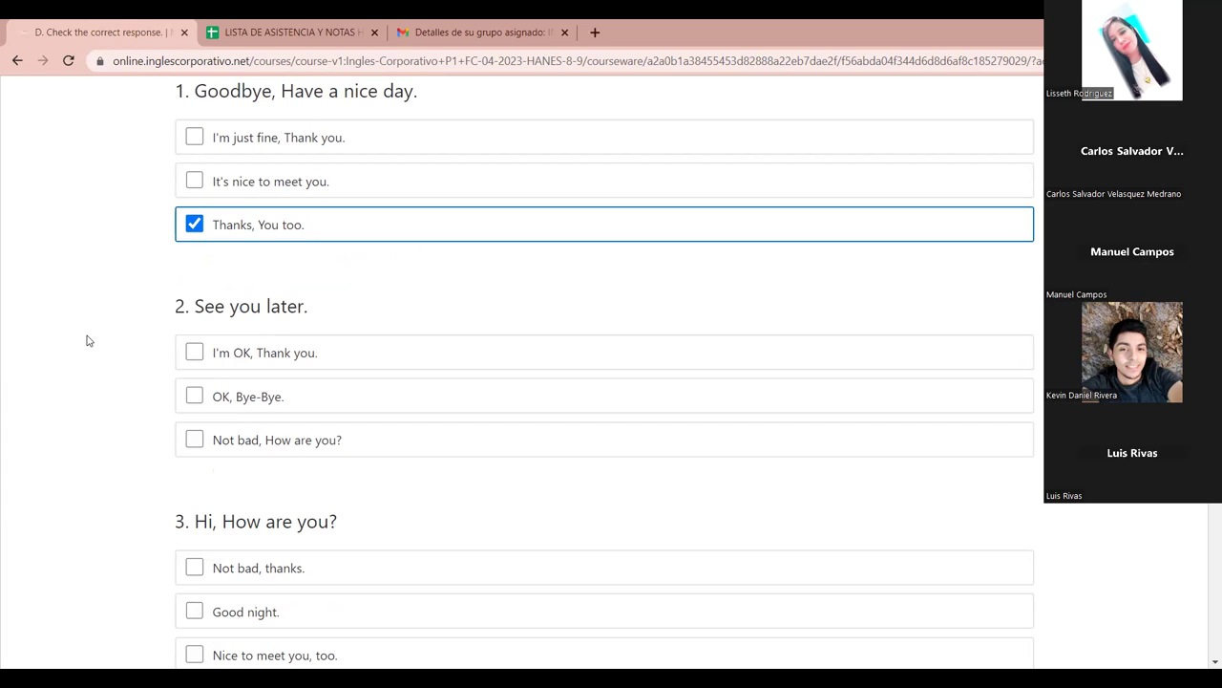
click(223, 393)
scroll(109, 404, down, 2)
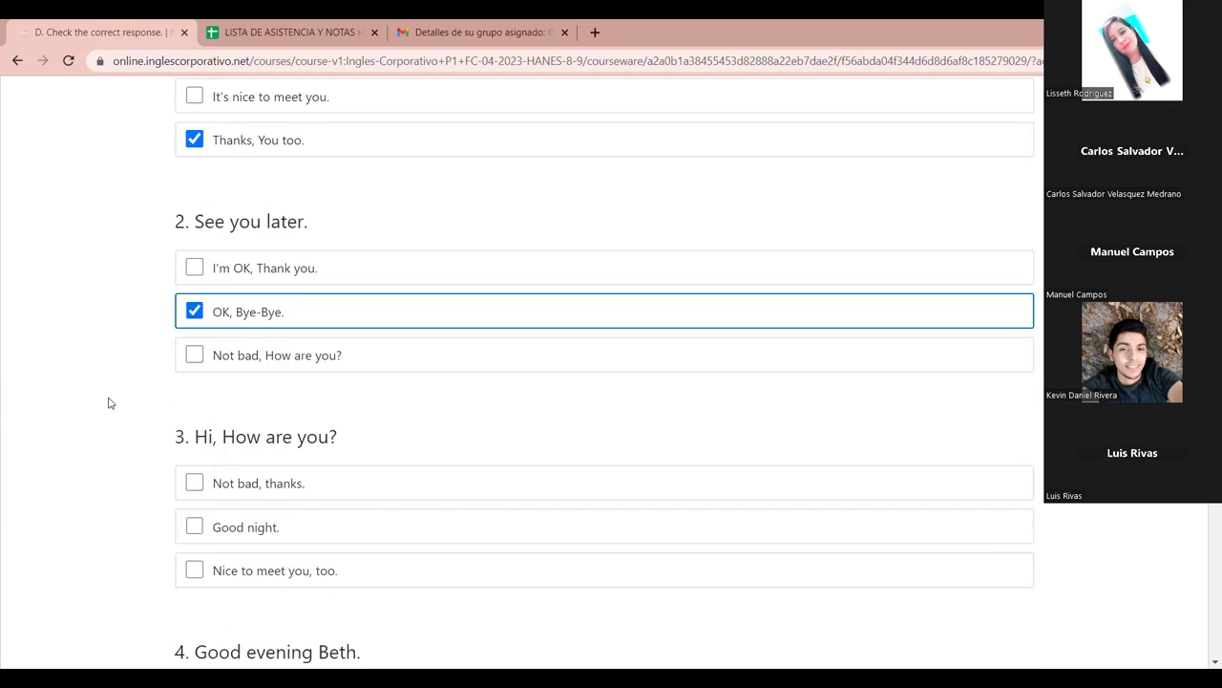
scroll(109, 404, down, 1)
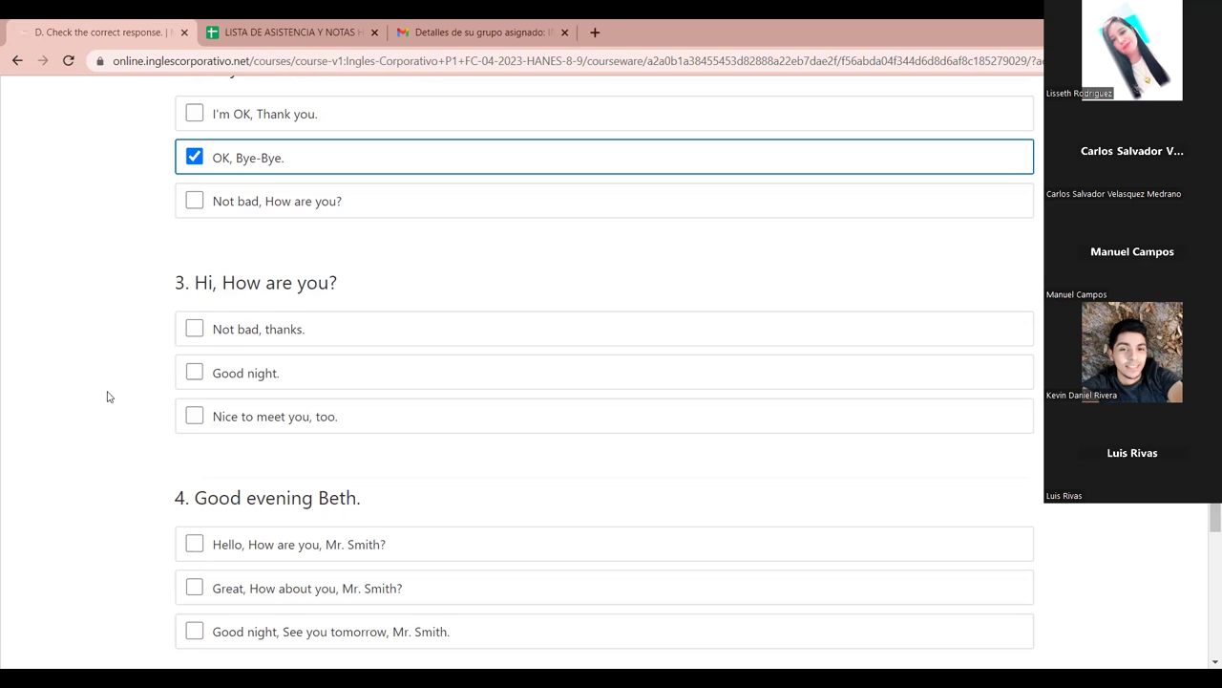
click(194, 329)
Answer "Good evening Beth" with "Hello, How are you, Mr. Smith?" and submit exercise D
scroll(49, 379, down, 2)
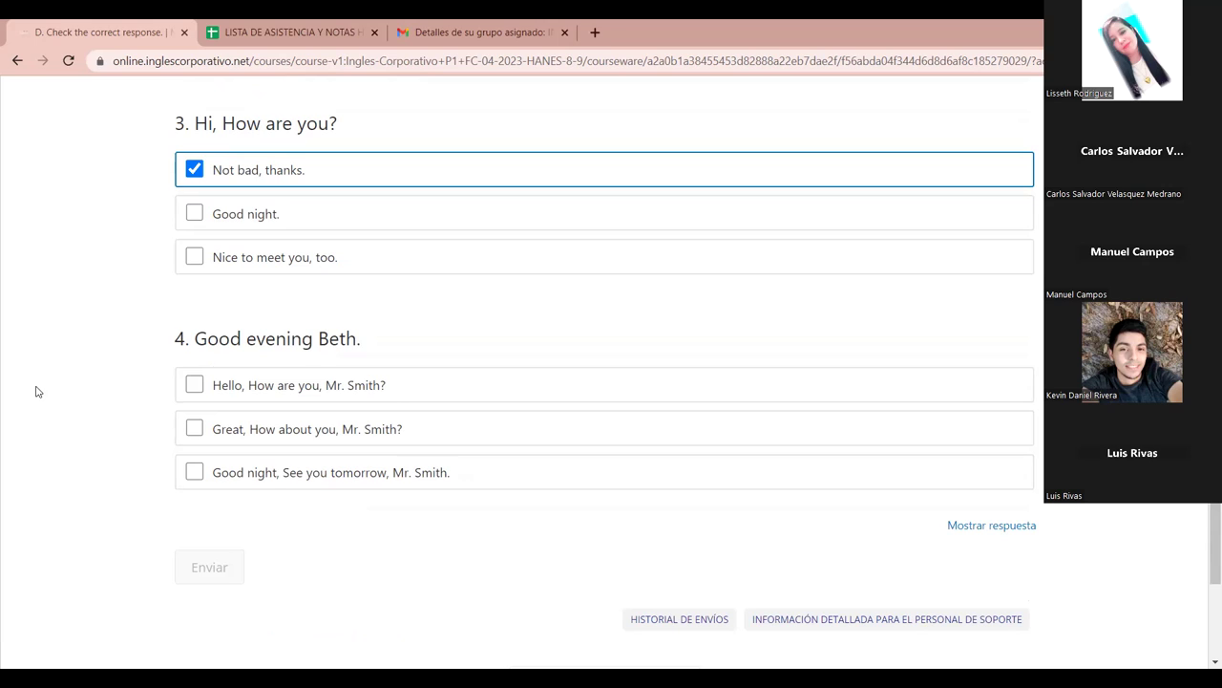
click(245, 385)
click(180, 566)
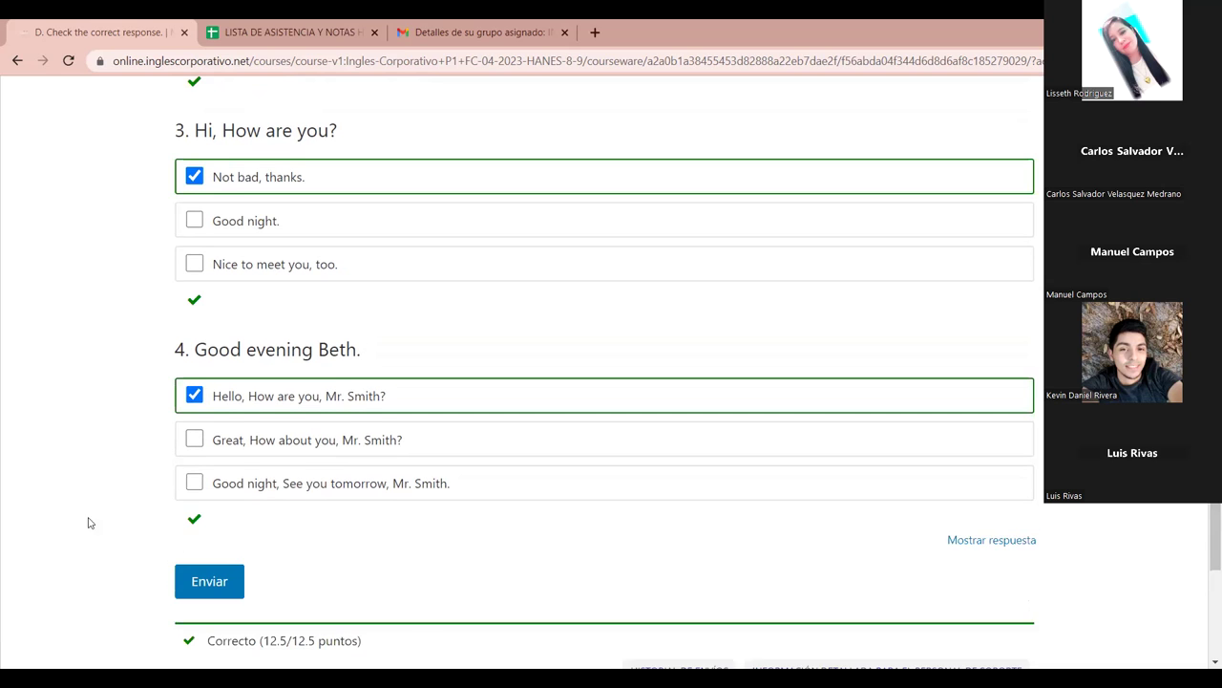
Review the grading of all four items in exercise D
scroll(77, 513, up, 3)
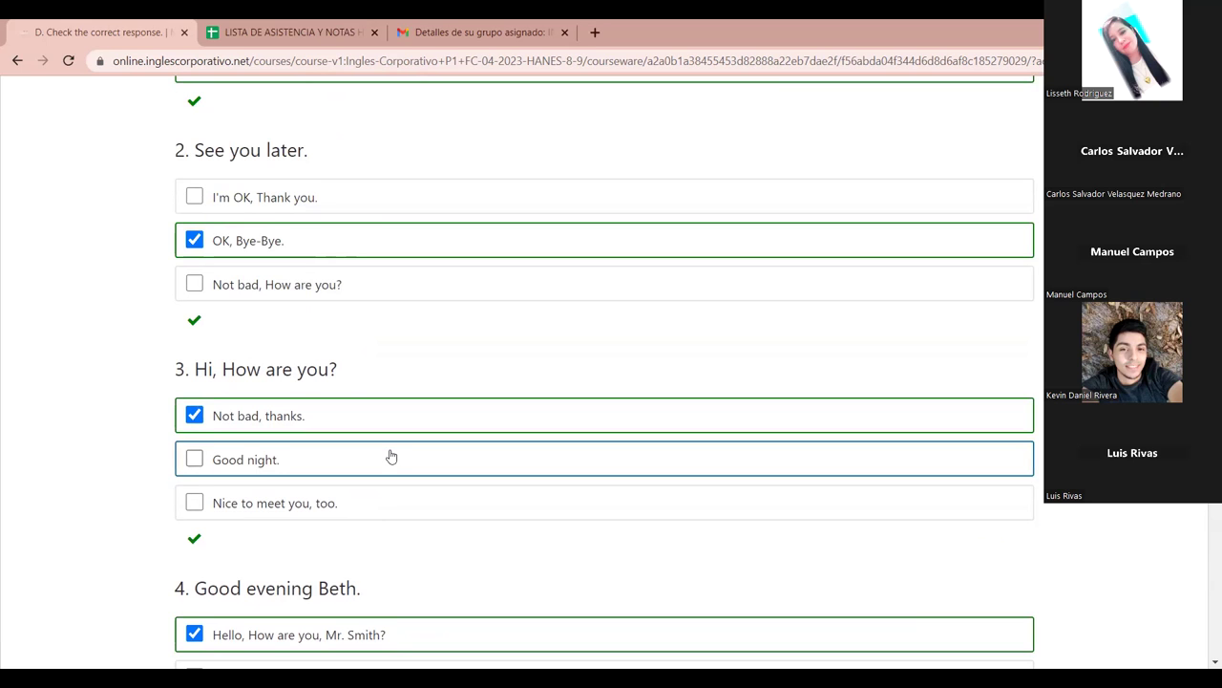
scroll(390, 458, up, 1)
scroll(180, 427, up, 2)
scroll(181, 427, down, 4)
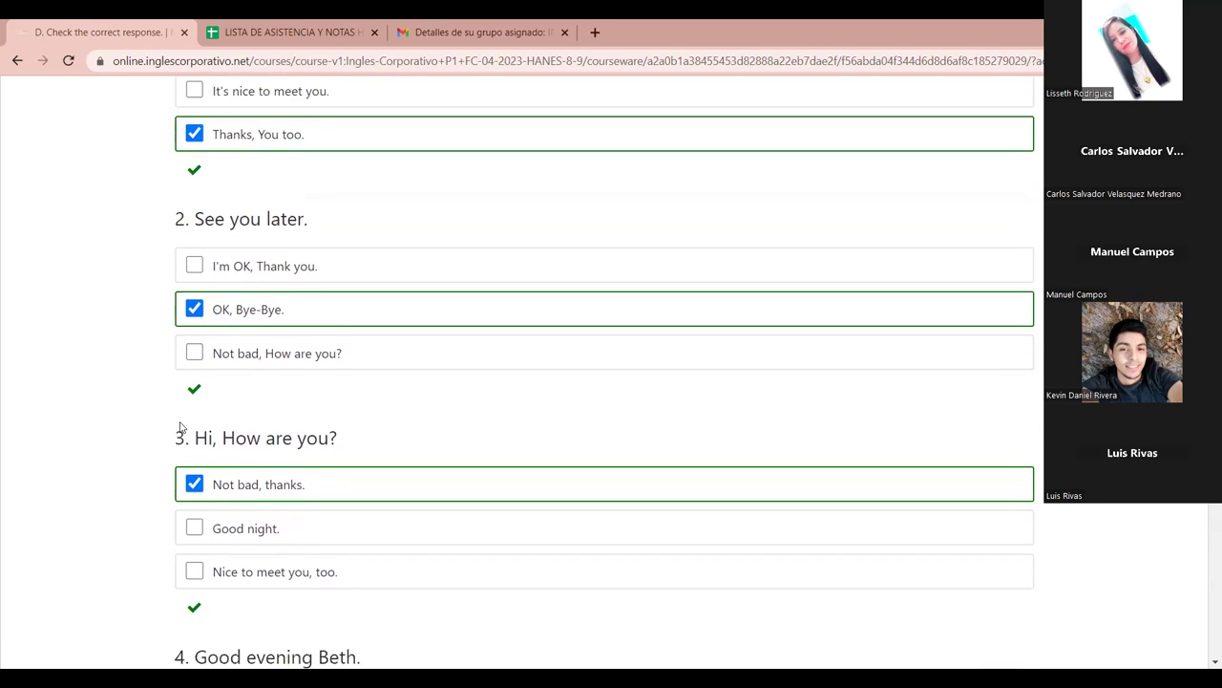
scroll(91, 420, up, 2)
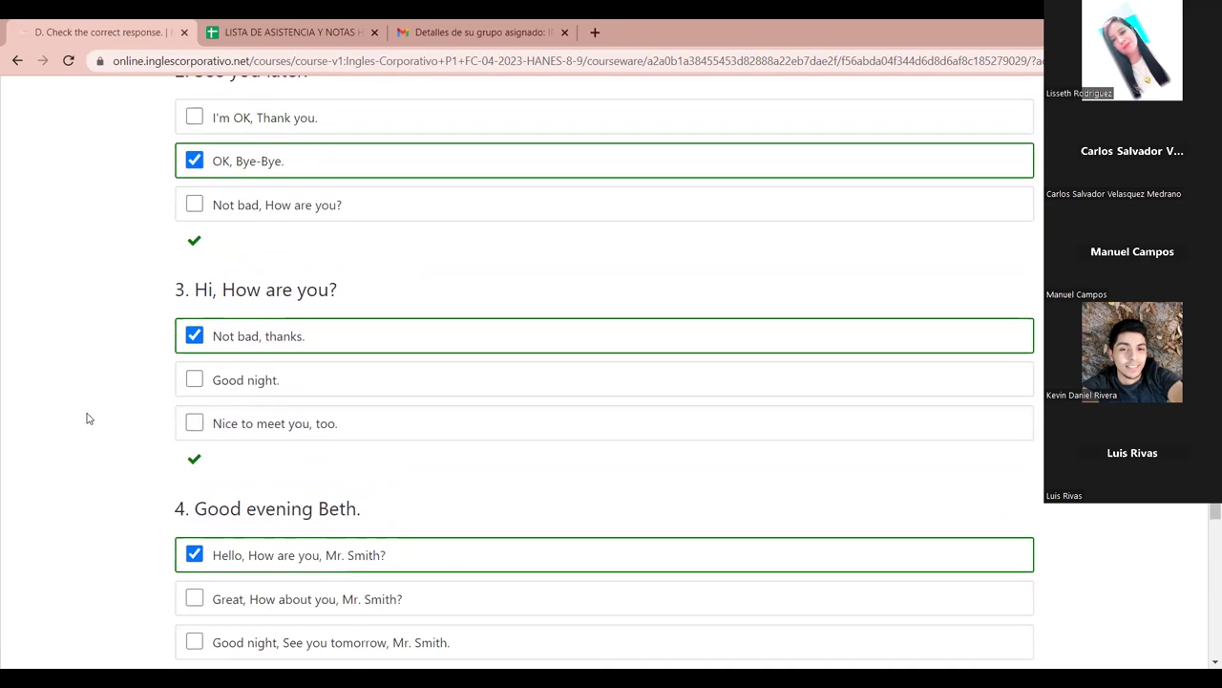
scroll(87, 418, up, 2)
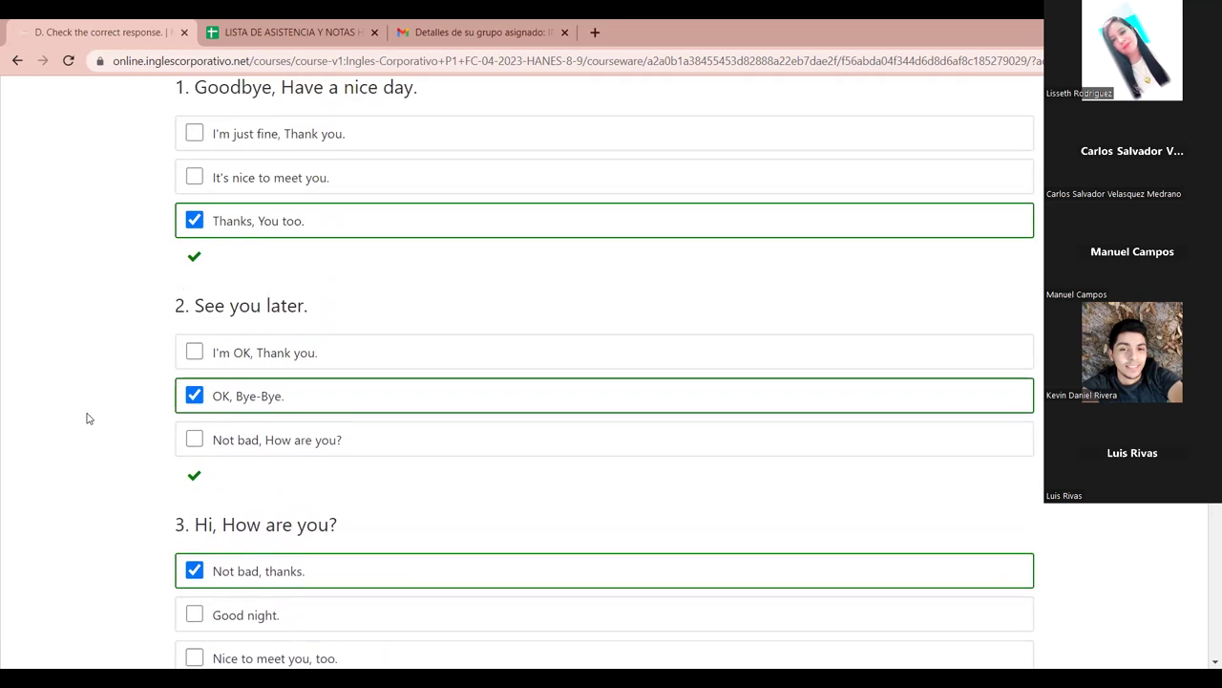
scroll(88, 417, up, 4)
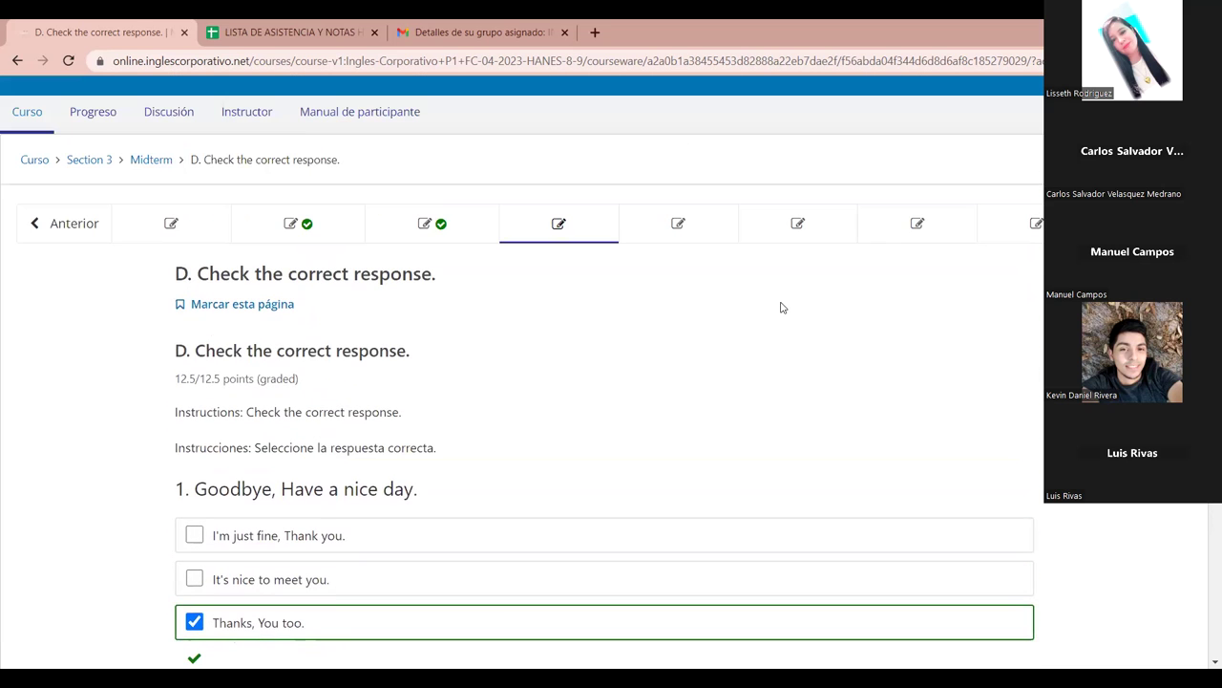
Open exercise E, "Complete the questions and answer correctly", and complete question 1 A, "What are", with "these"
click(666, 238)
scroll(137, 416, down, 1)
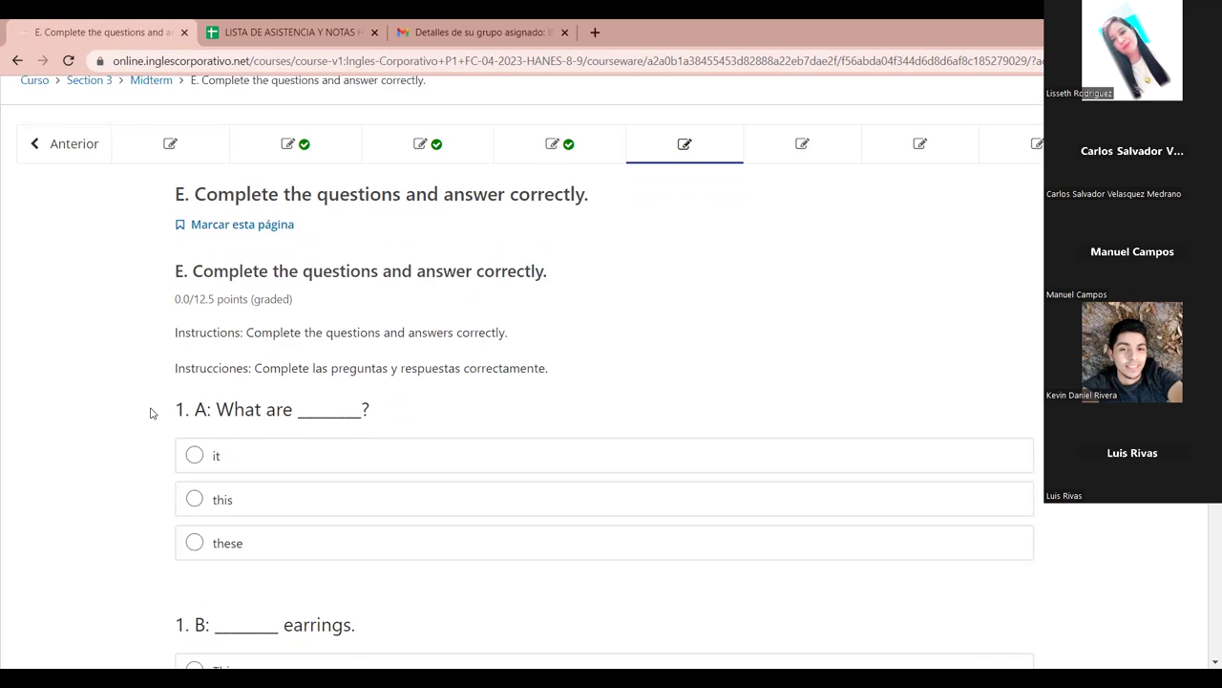
scroll(149, 413, down, 1)
scroll(150, 413, down, 1)
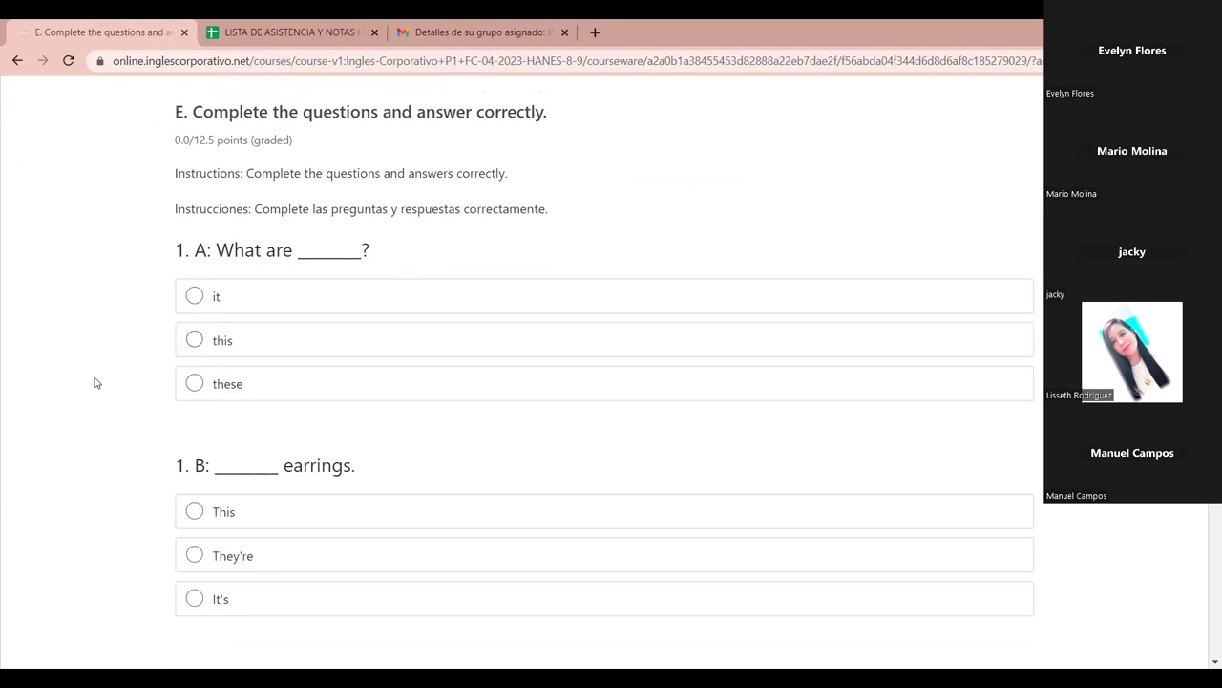
click(232, 397)
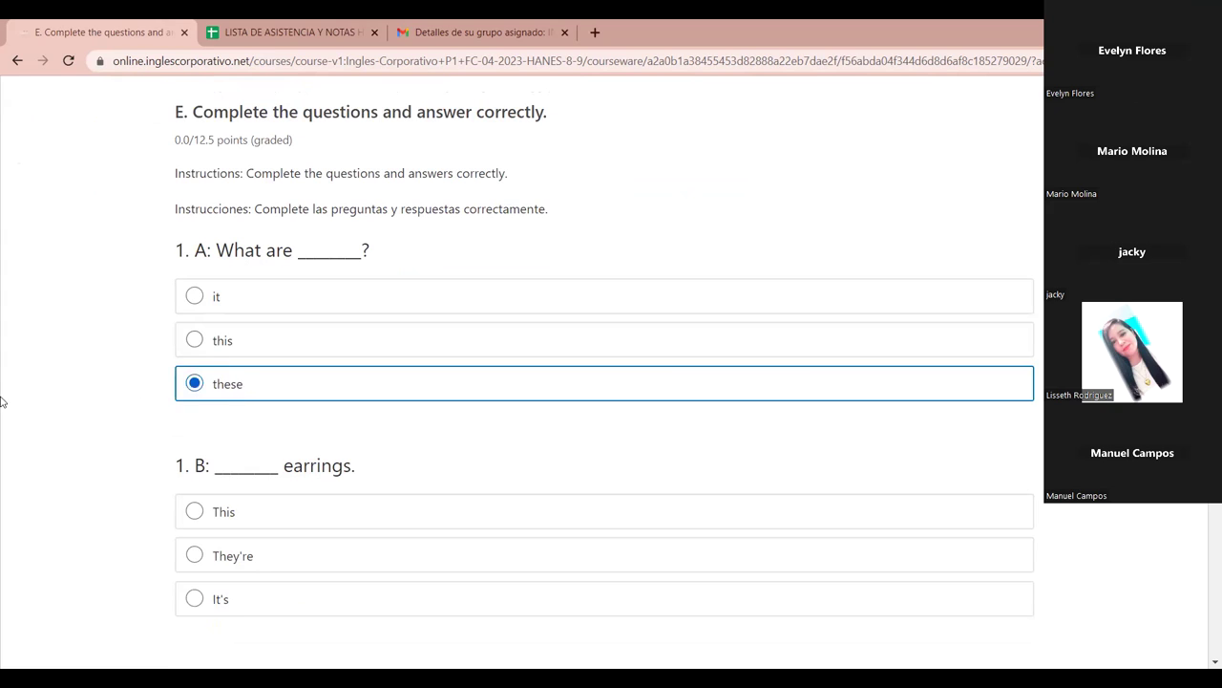
Complete the earrings answer in 1 B with "They're" and the sunglasses question in 2 A with "Are these"
scroll(2, 399, down, 2)
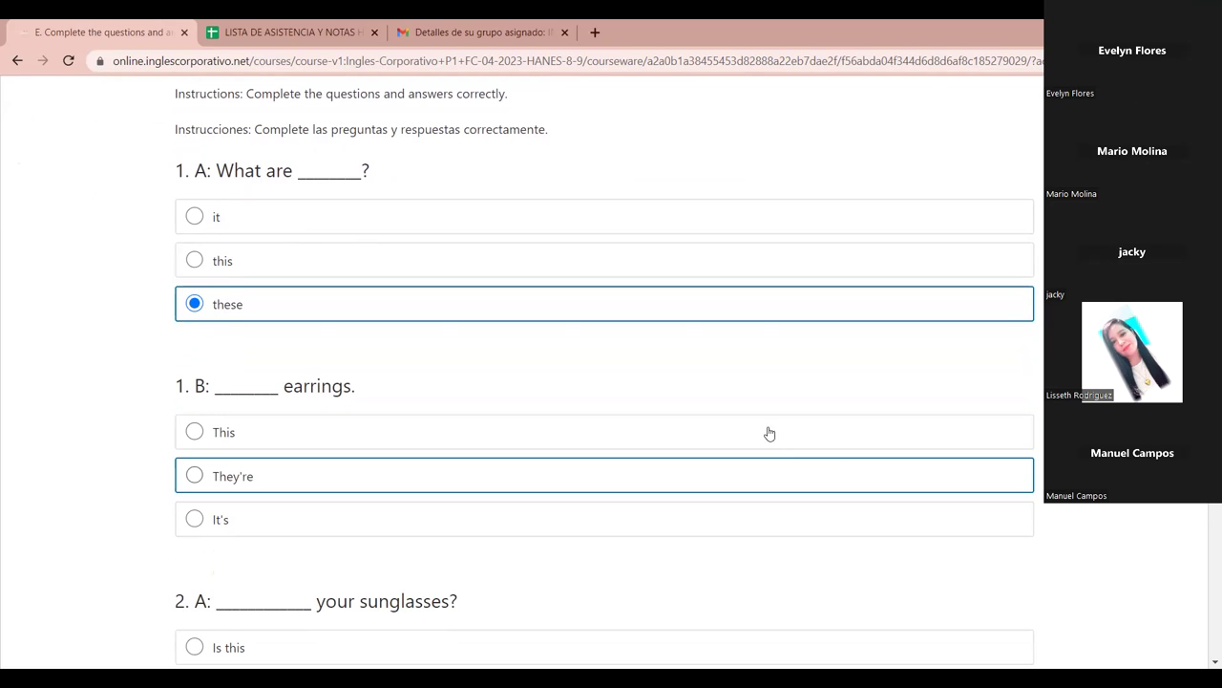
scroll(745, 401, down, 1)
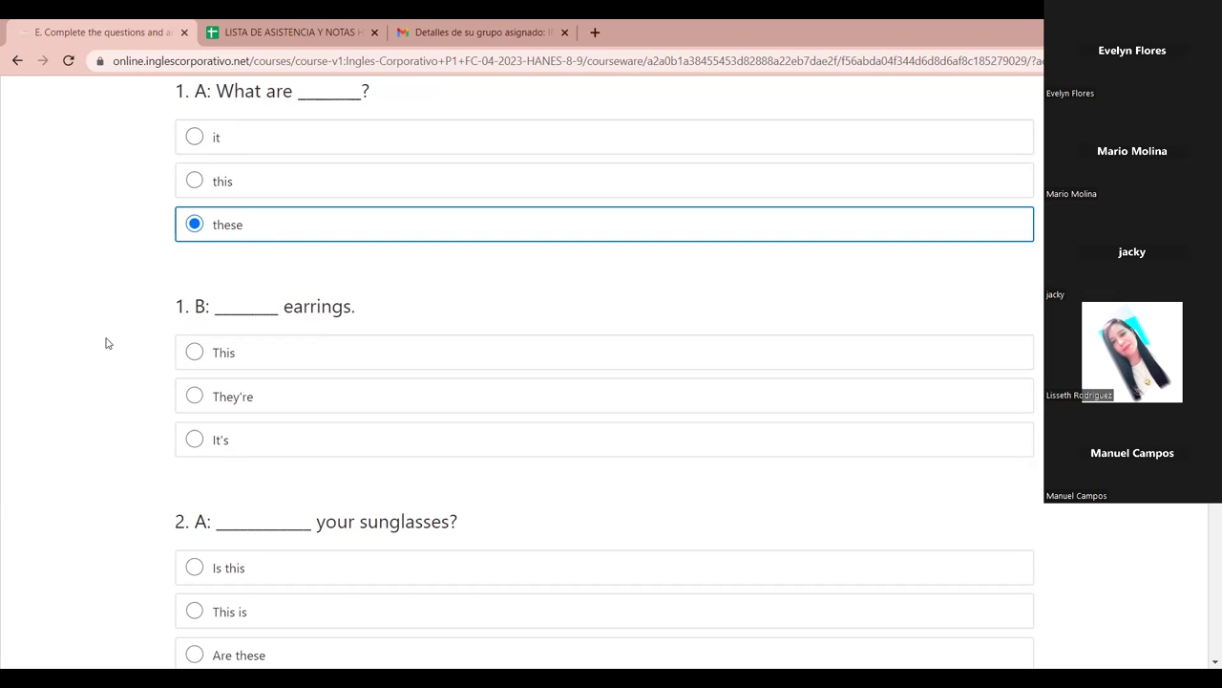
click(229, 396)
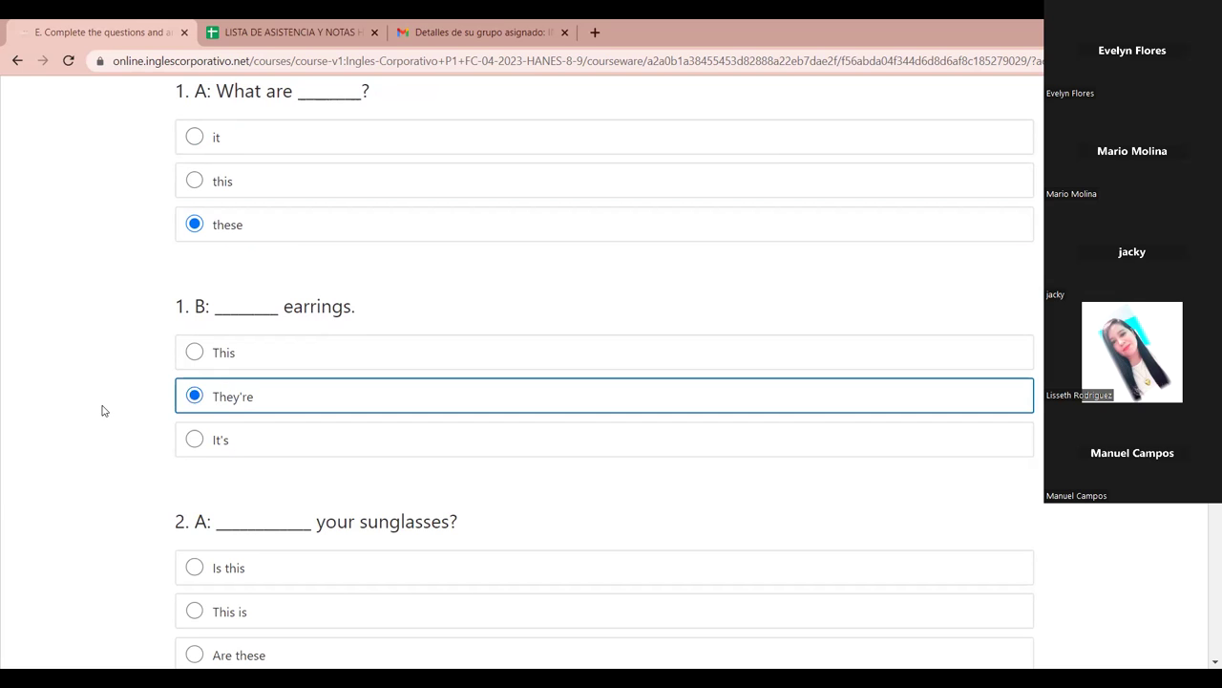
scroll(102, 410, down, 2)
scroll(109, 401, down, 1)
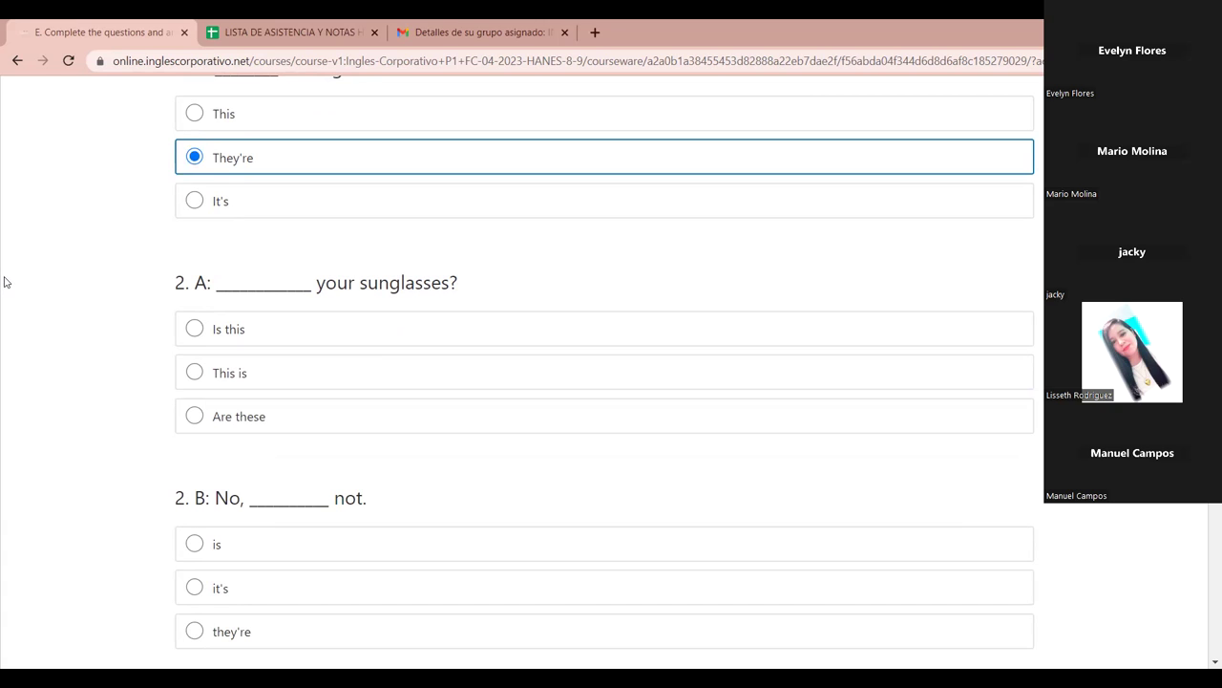
click(238, 417)
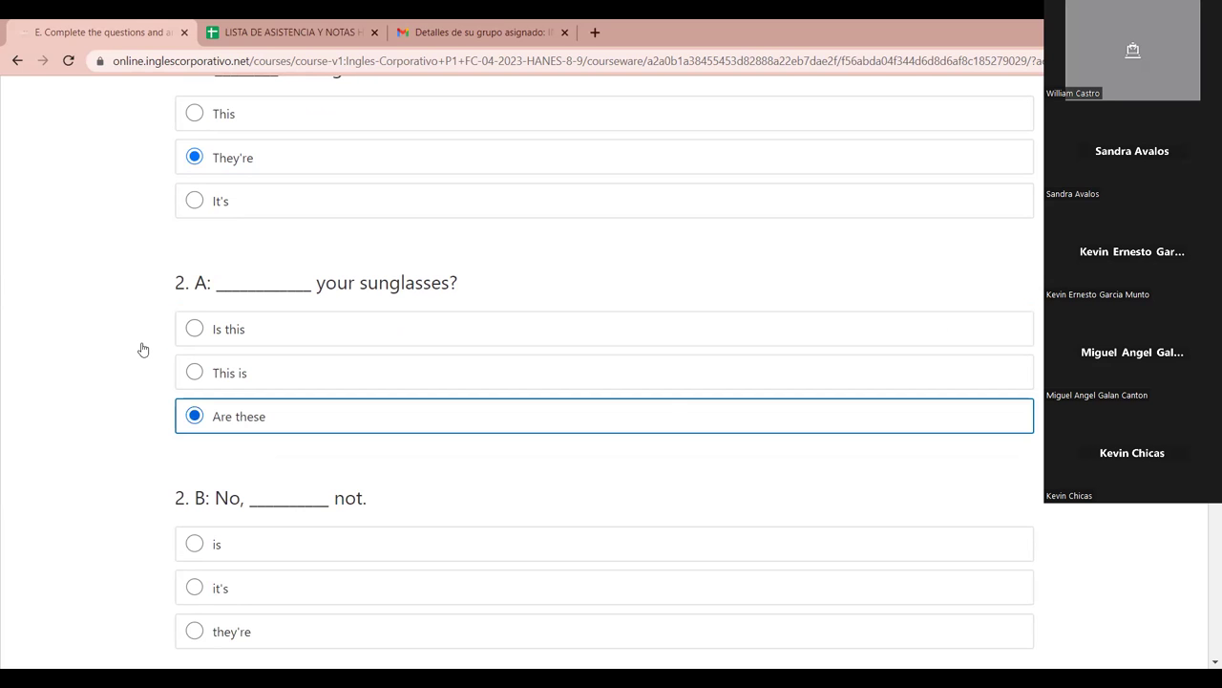
Complete the negative reply in 2 B with "they're" and the notebook question in 3 A with "this"
scroll(26, 350, down, 2)
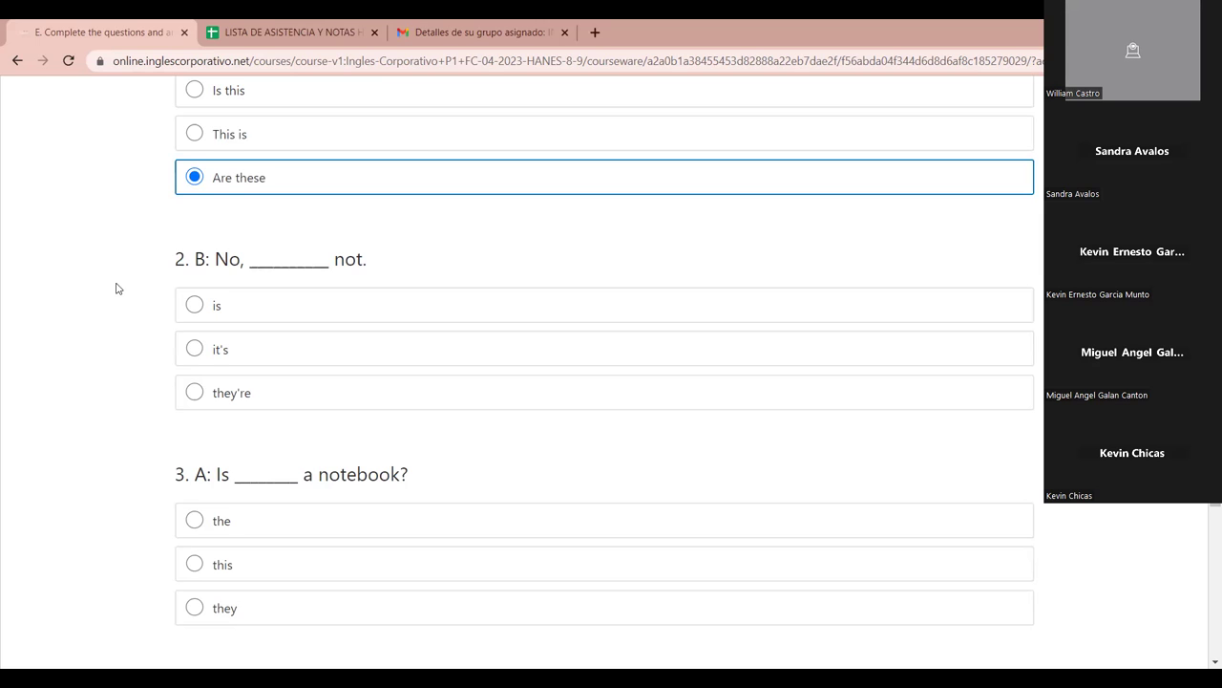
click(232, 391)
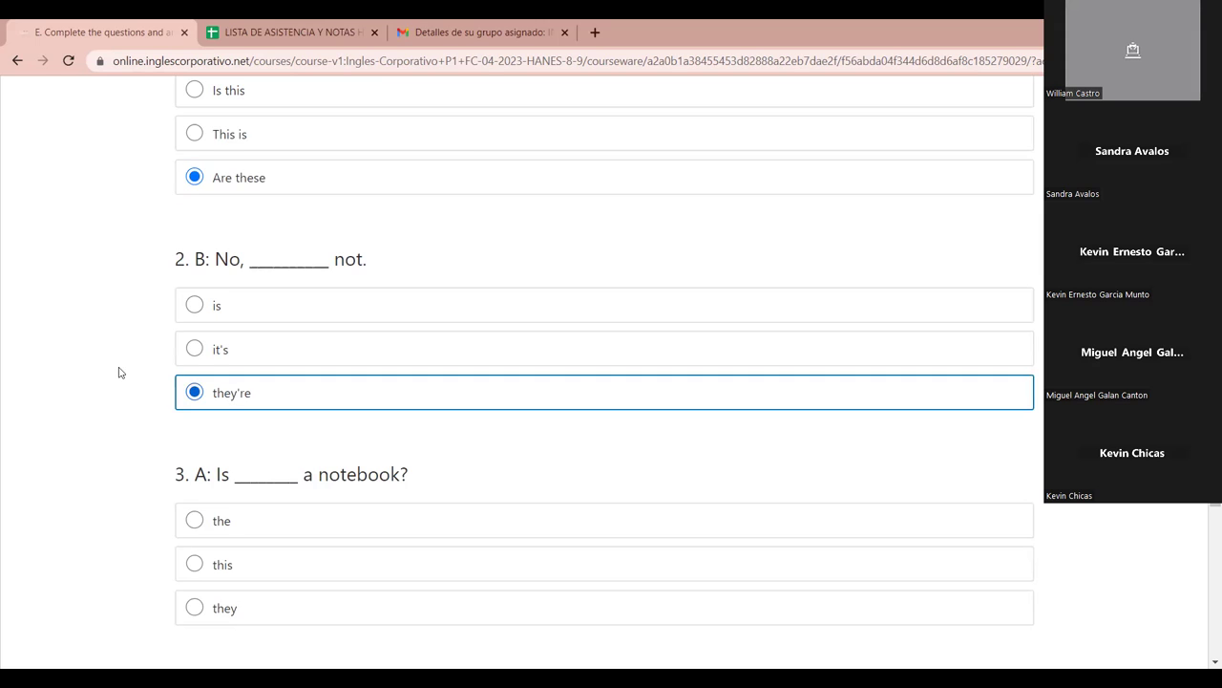
scroll(41, 442, down, 2)
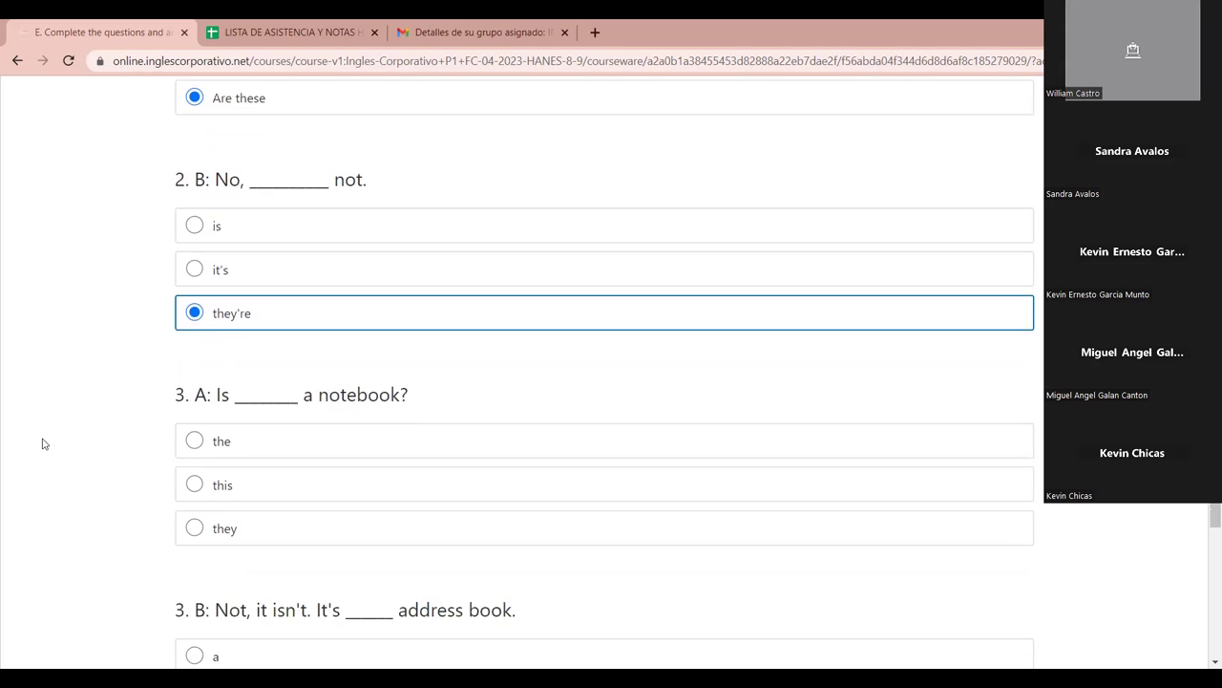
scroll(43, 424, down, 1)
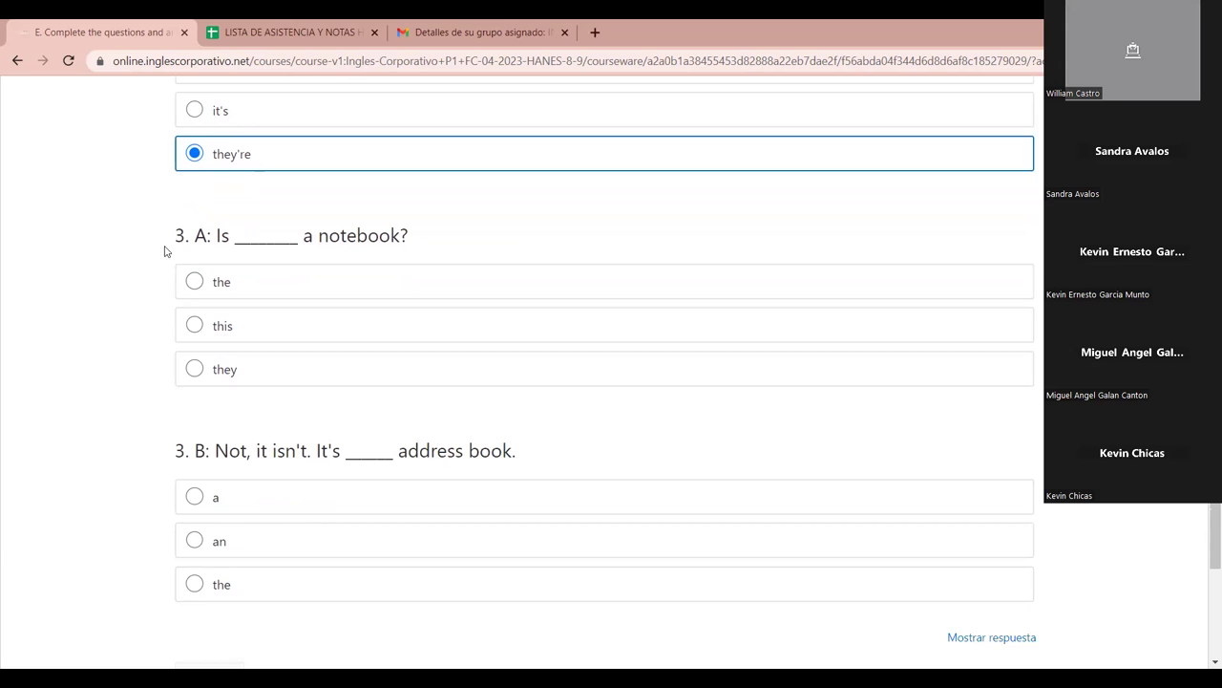
click(213, 324)
Complete the address book answer in 3 B with "an" and submit exercise E
scroll(17, 353, down, 1)
scroll(16, 353, down, 1)
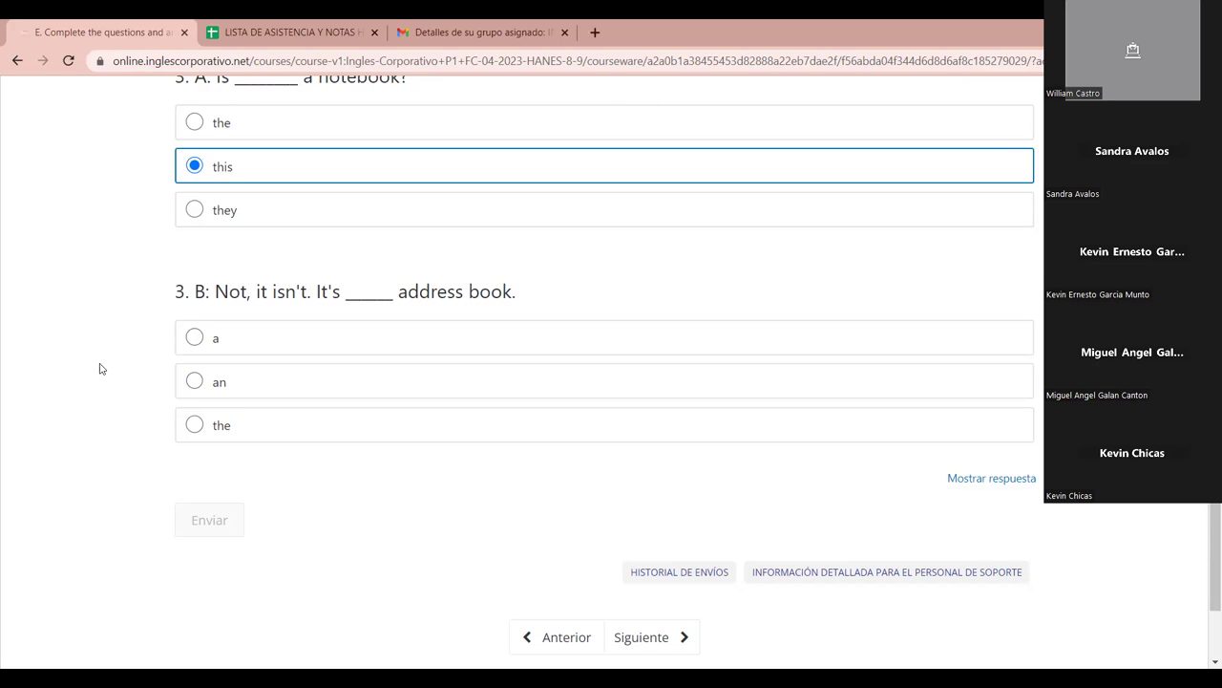
click(229, 382)
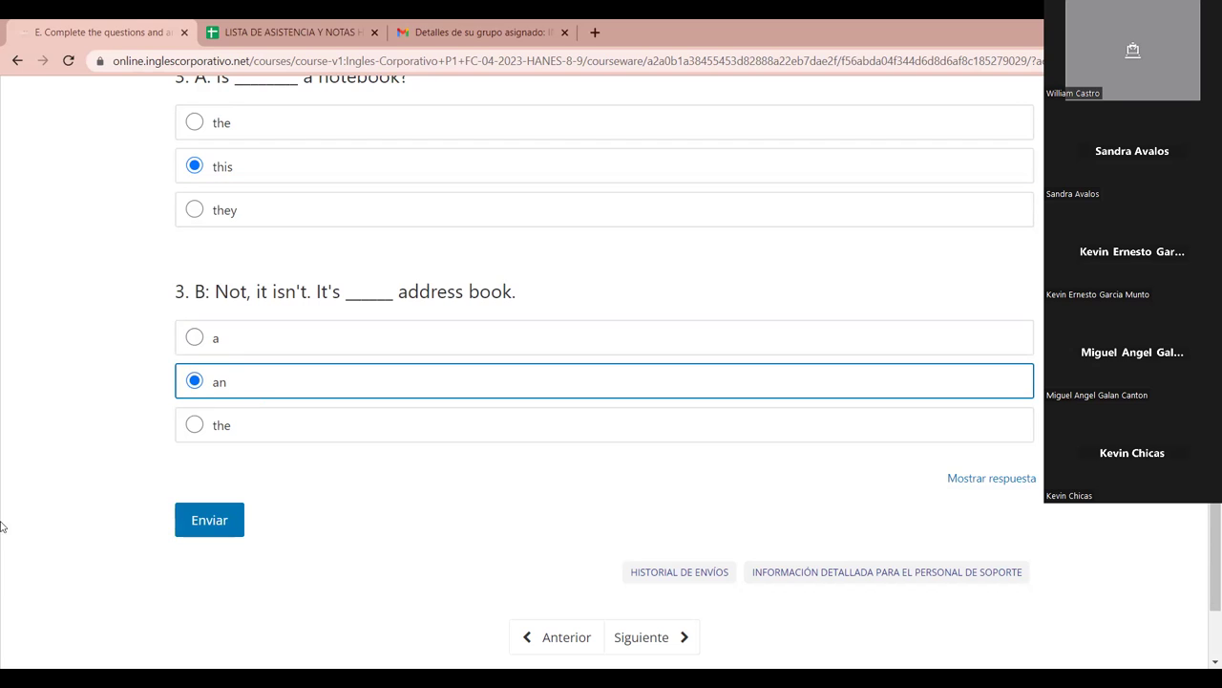
click(239, 518)
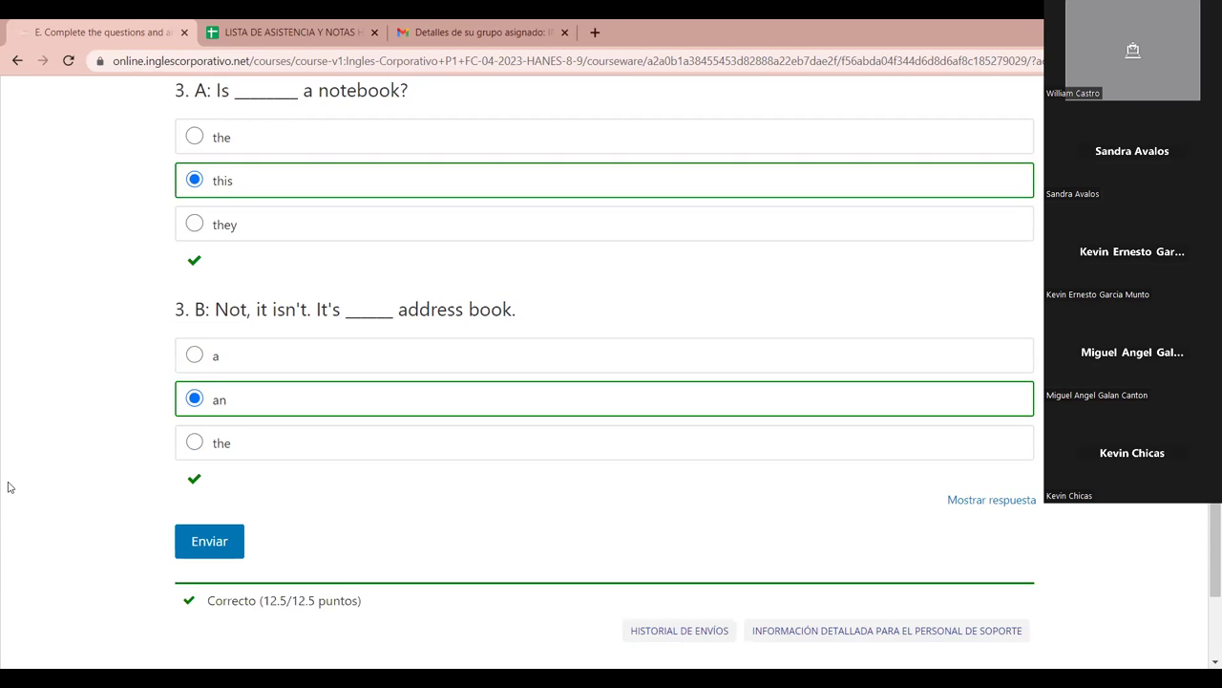
Review the marked answers of exercise E, from the address book question back to question 1 A
scroll(9, 487, up, 2)
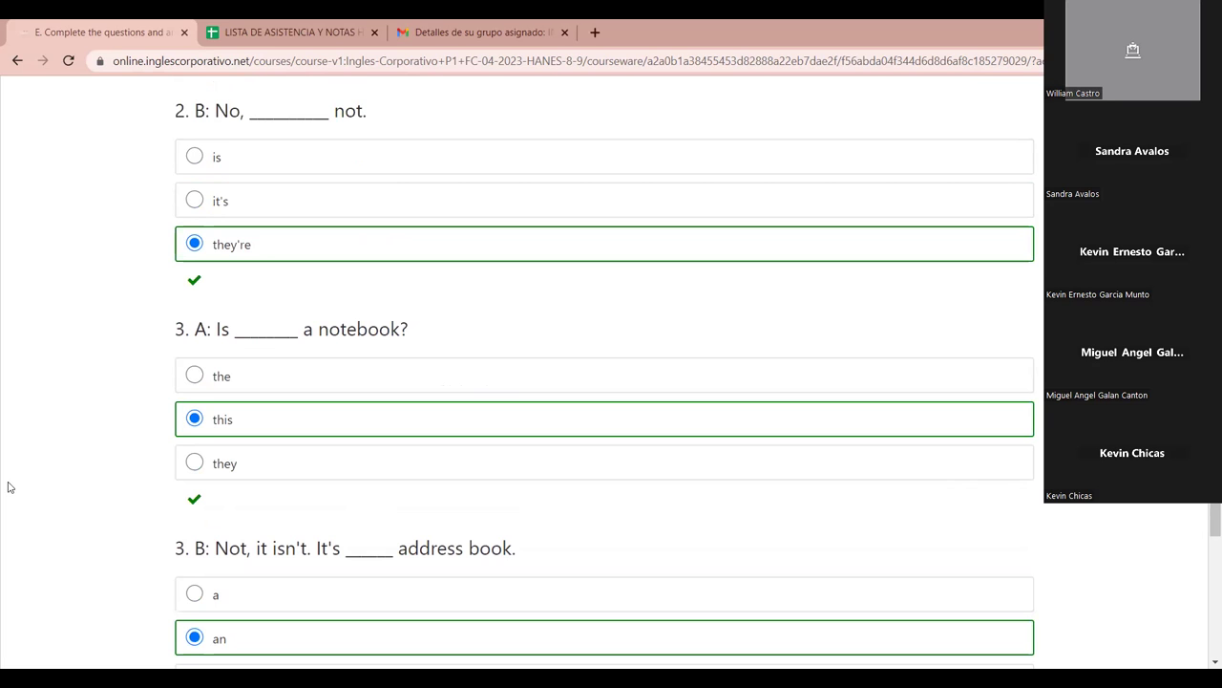
scroll(3, 449, up, 2)
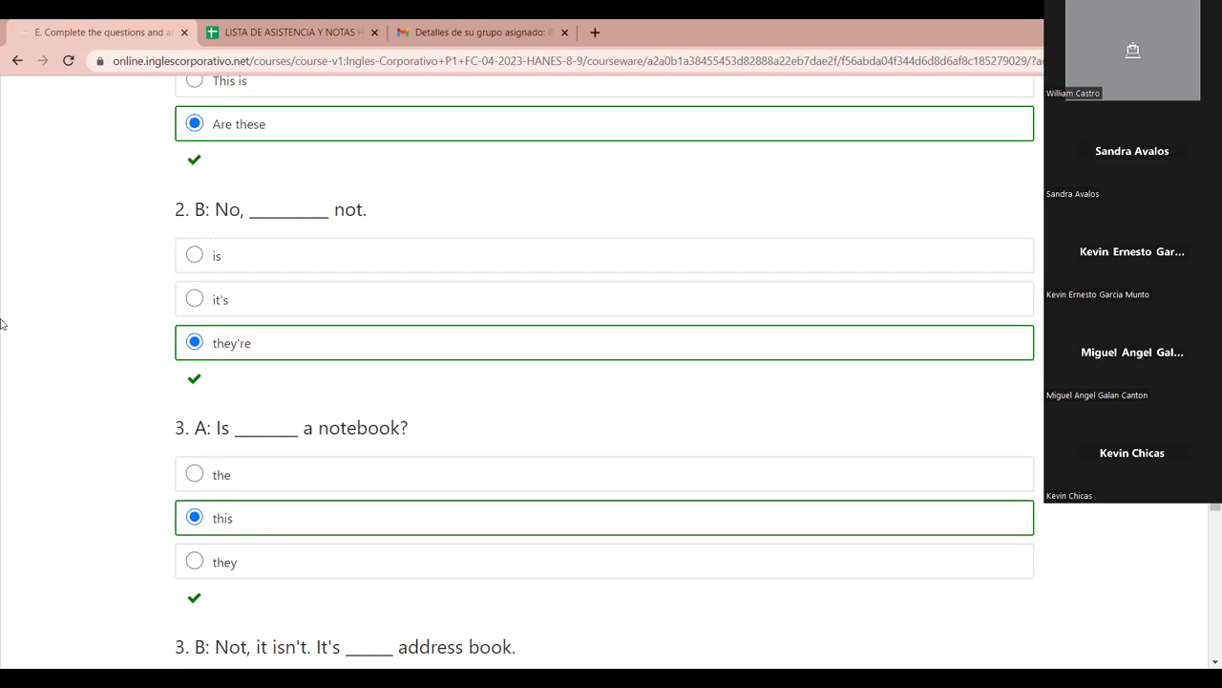
scroll(1, 286, up, 4)
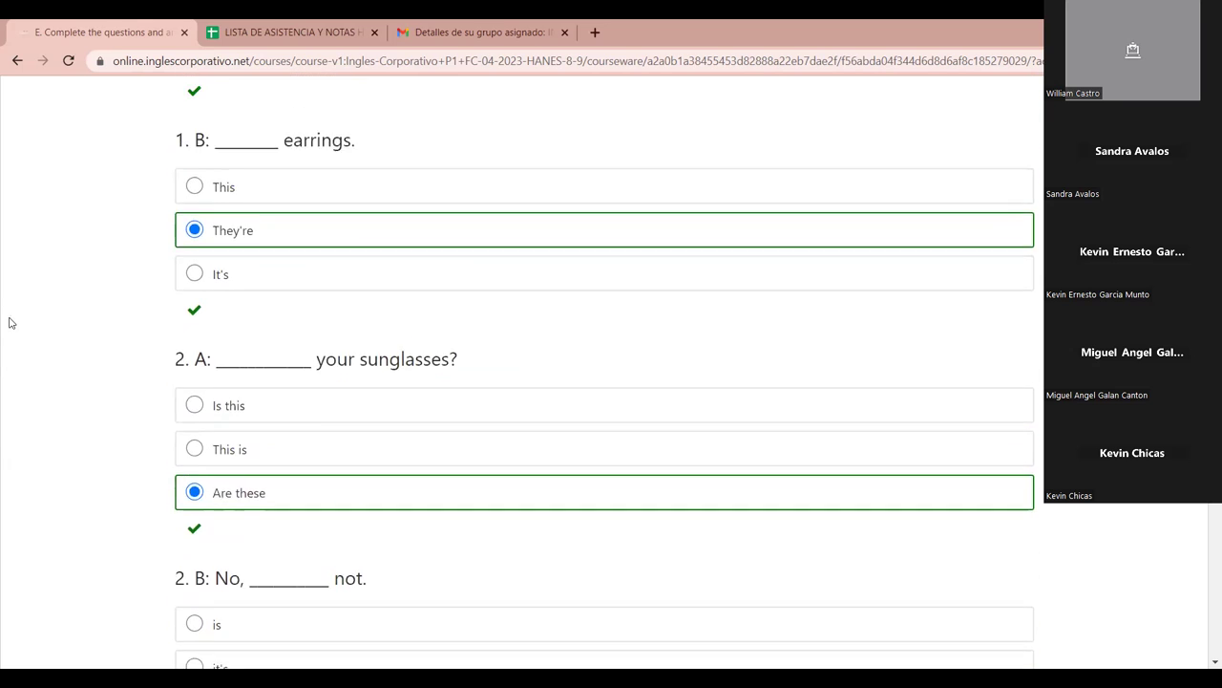
scroll(10, 323, up, 3)
scroll(9, 323, down, 5)
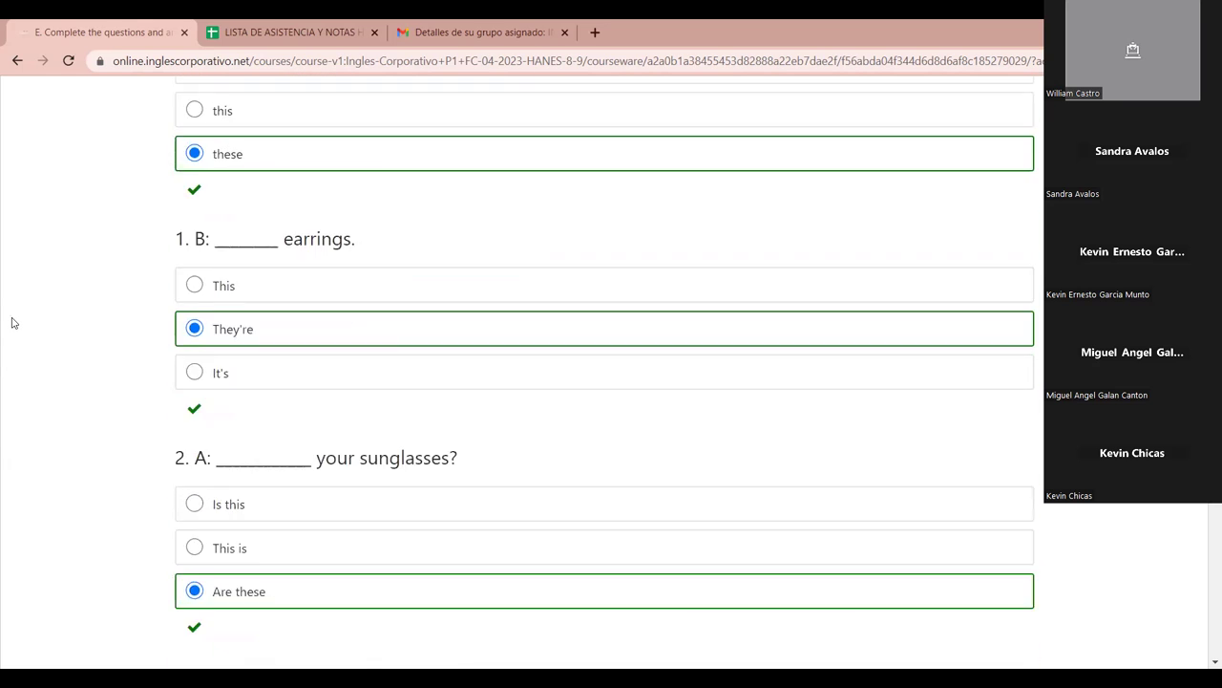
scroll(12, 323, down, 6)
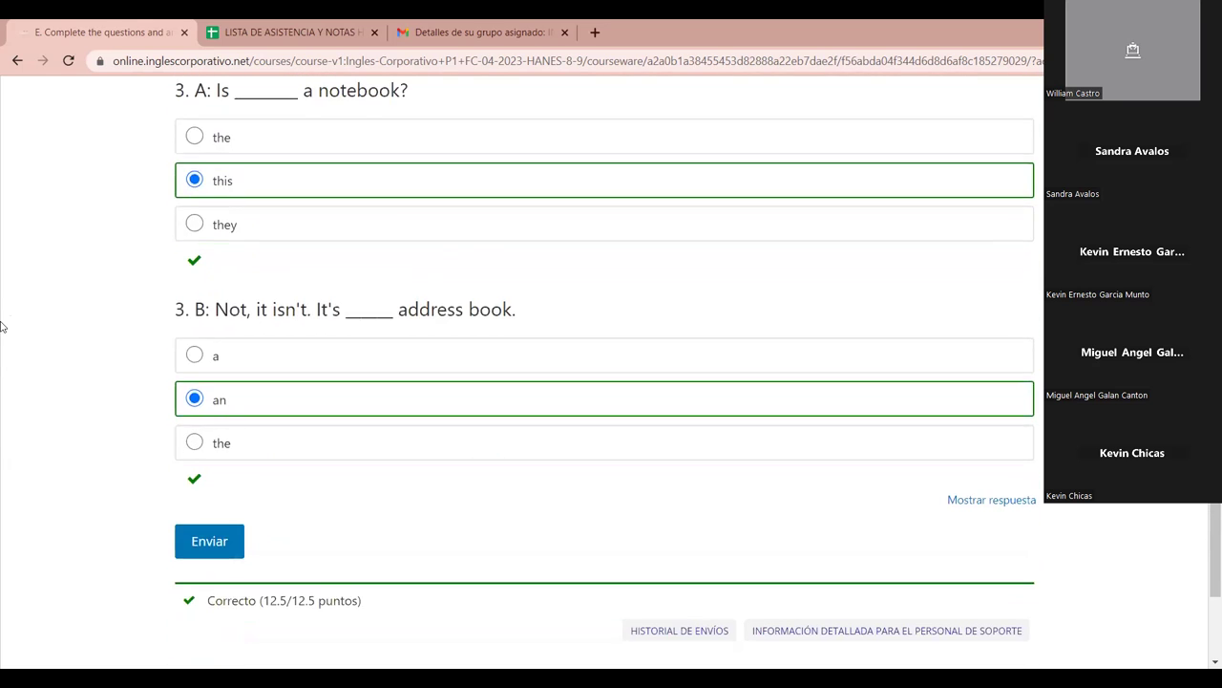
scroll(7, 336, up, 10)
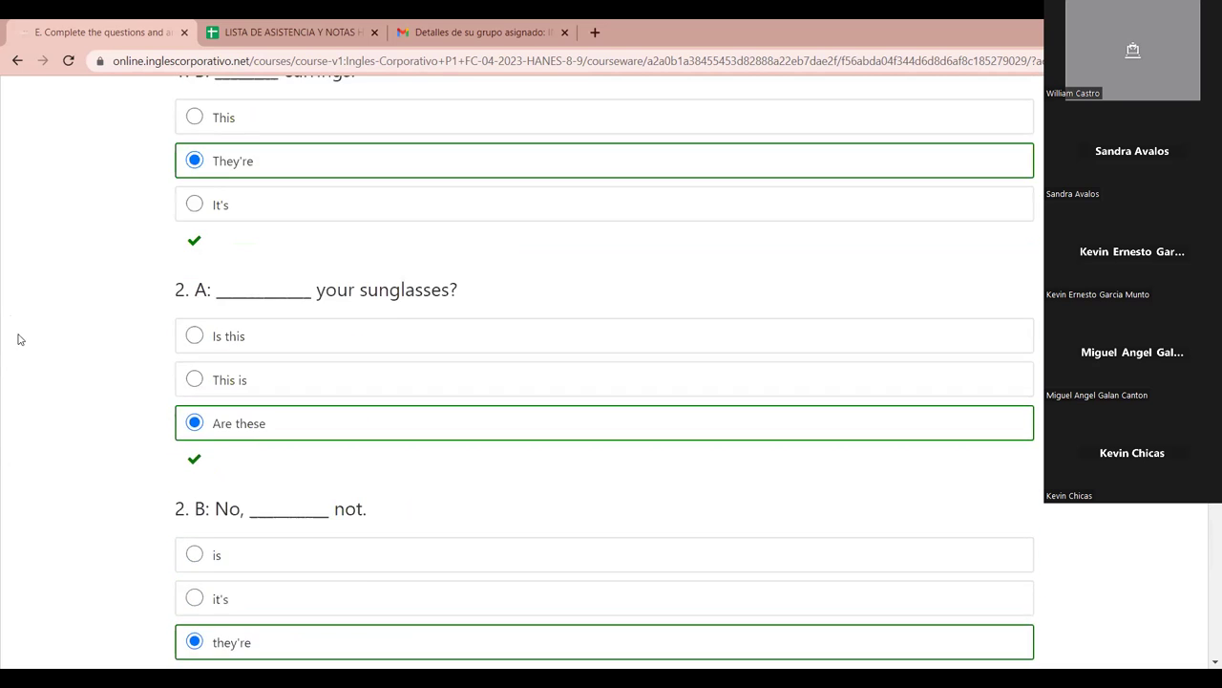
scroll(24, 344, up, 6)
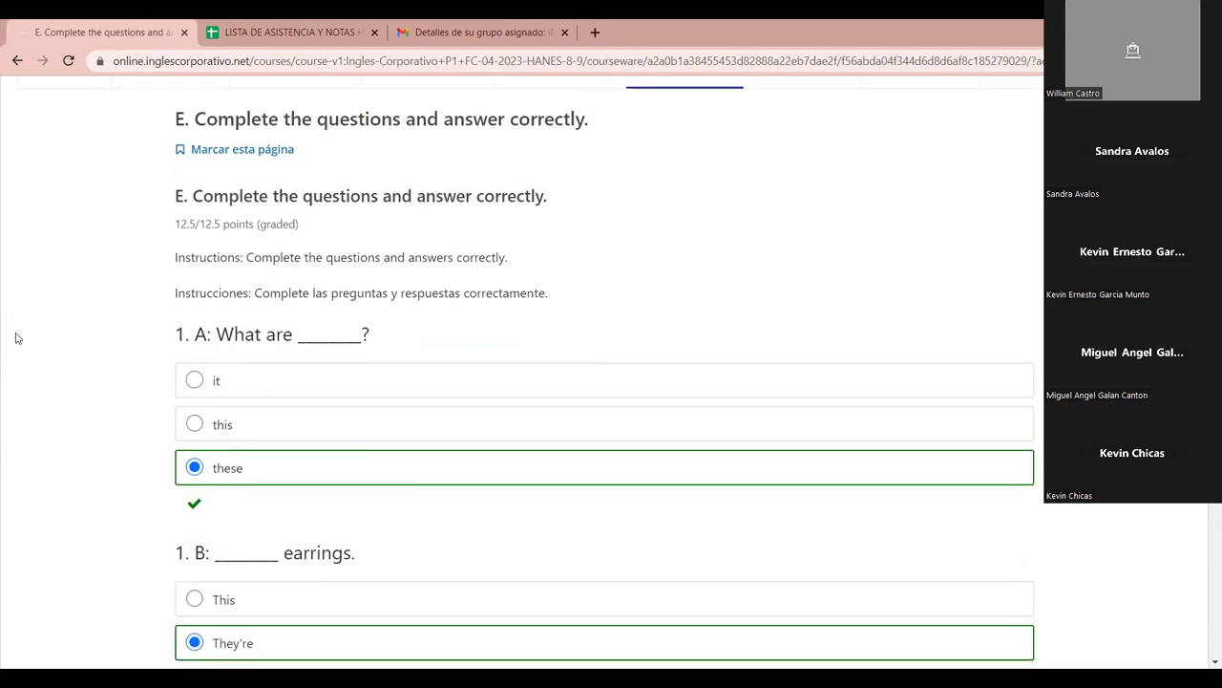
Open exercise F, "Complete the conversation, use the correct prepositions", and complete the keys answer in 1 B with "On"
click(818, 240)
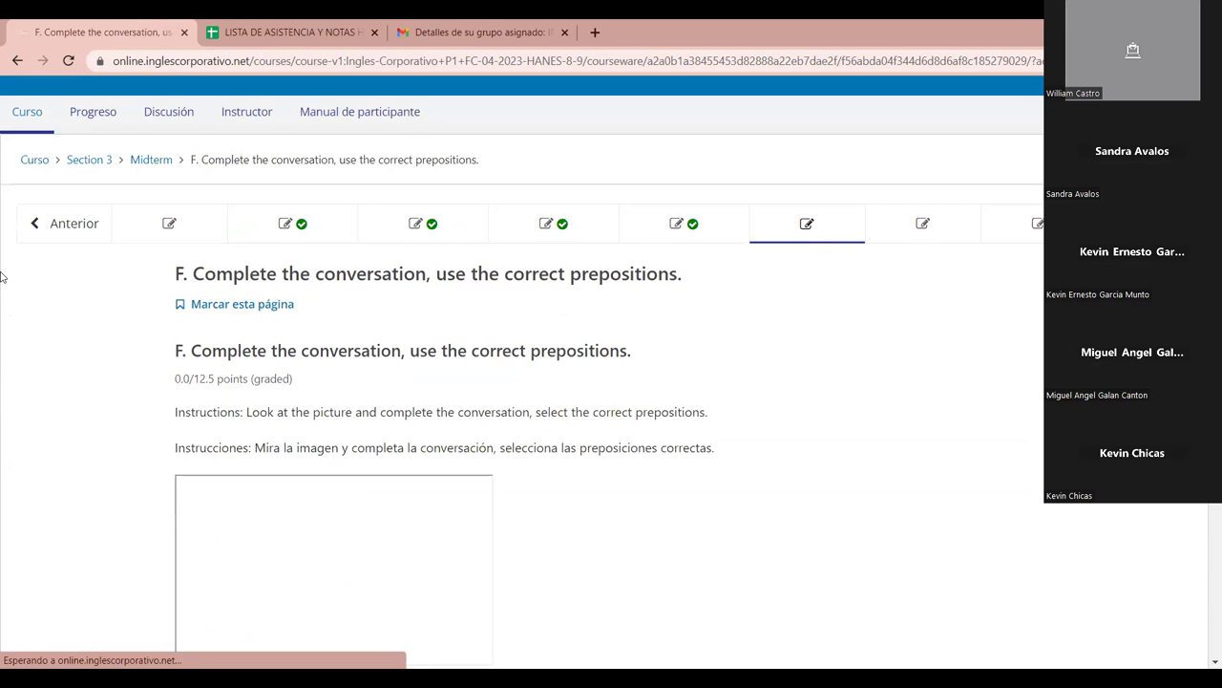
scroll(2, 277, down, 2)
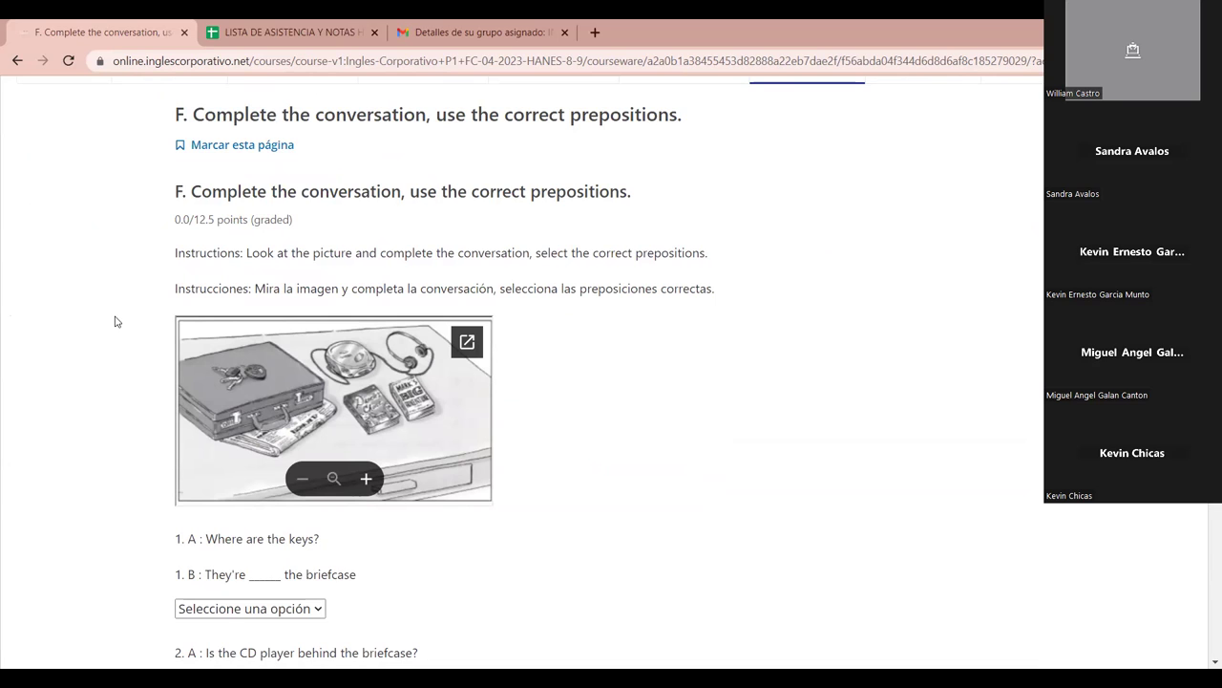
scroll(115, 319, down, 1)
scroll(98, 387, down, 1)
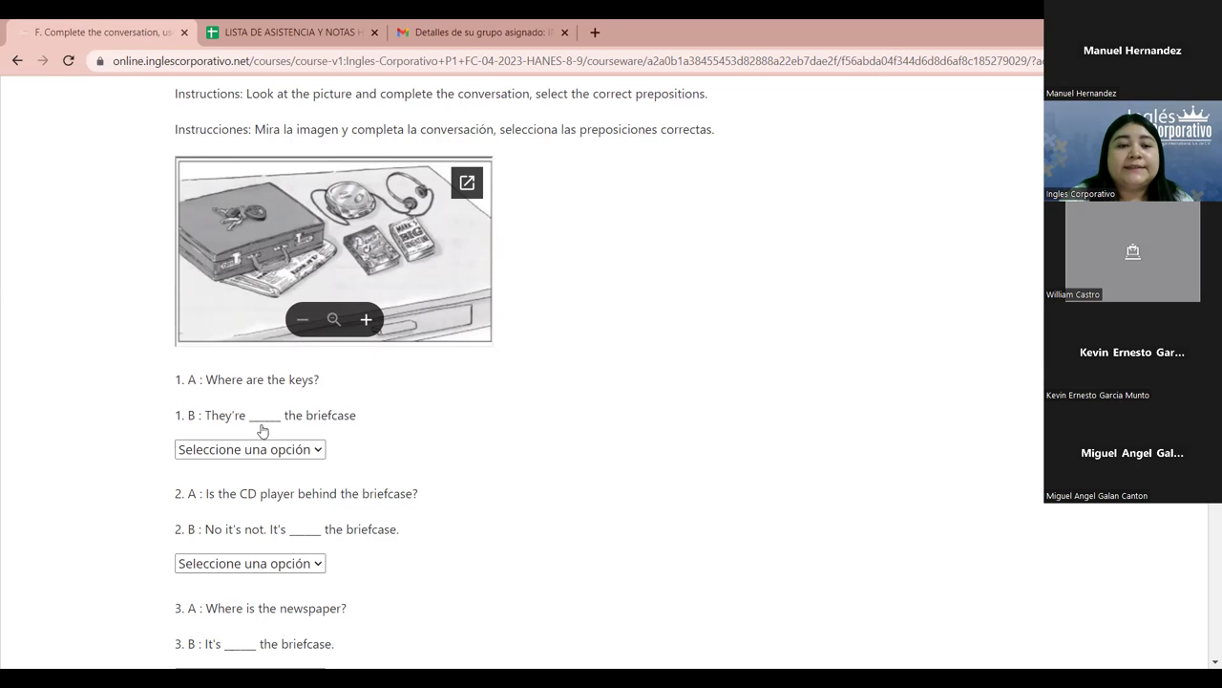
click(321, 450)
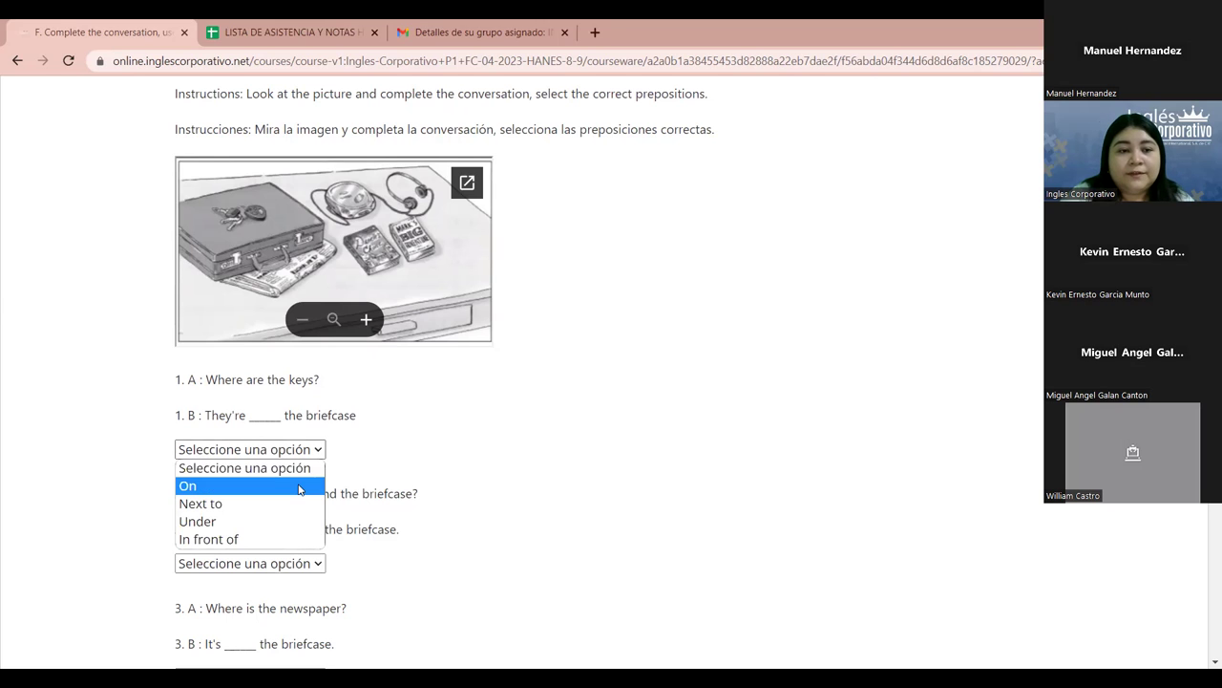
click(299, 486)
Complete the CD player answer in 2 B with "Next to" and the newspaper answer in 3 B with "Under"
scroll(509, 489, down, 1)
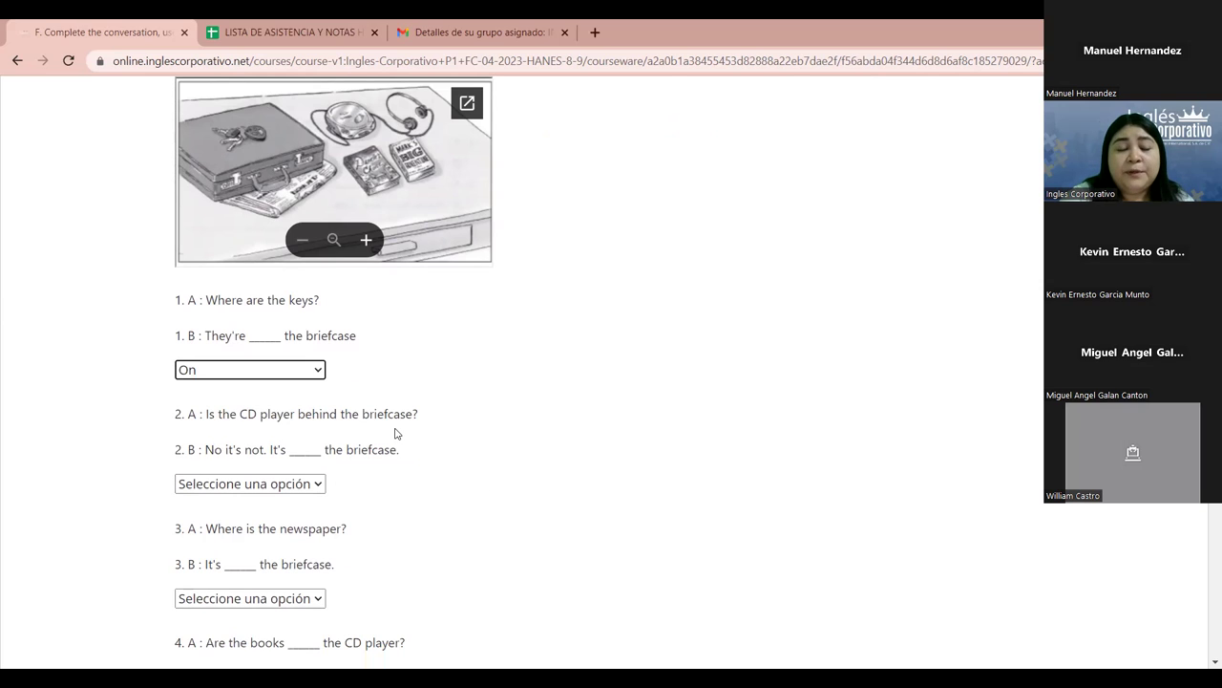
click(322, 489)
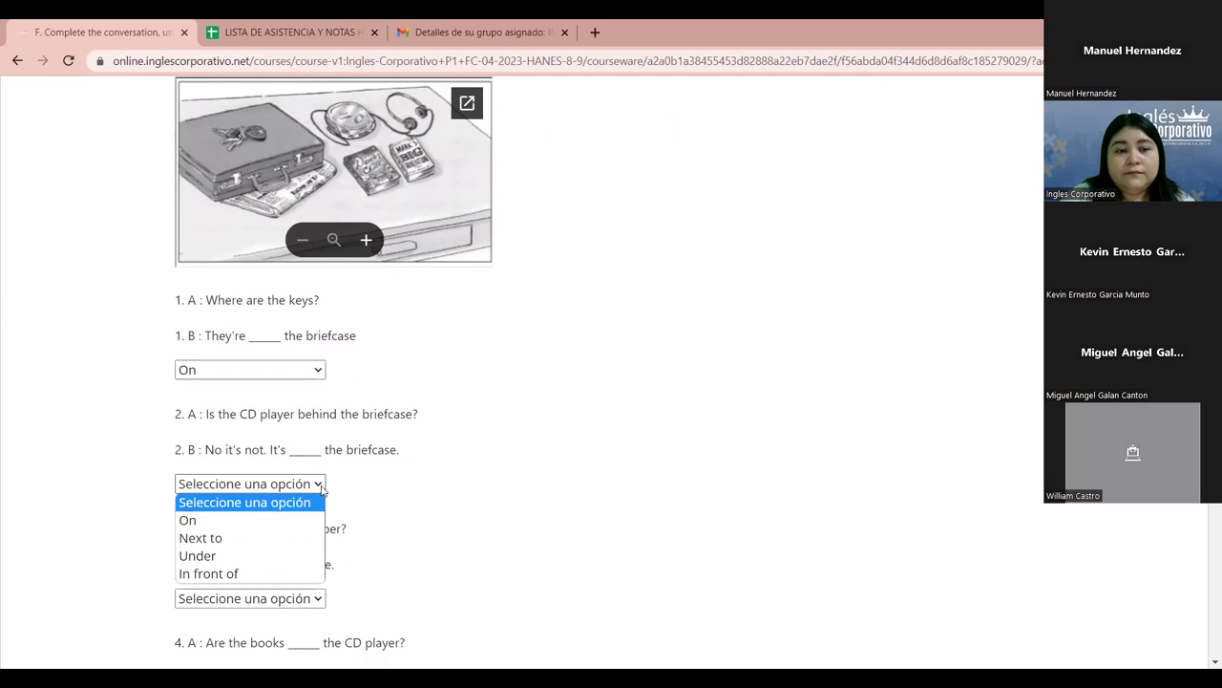
click(277, 538)
scroll(62, 490, down, 2)
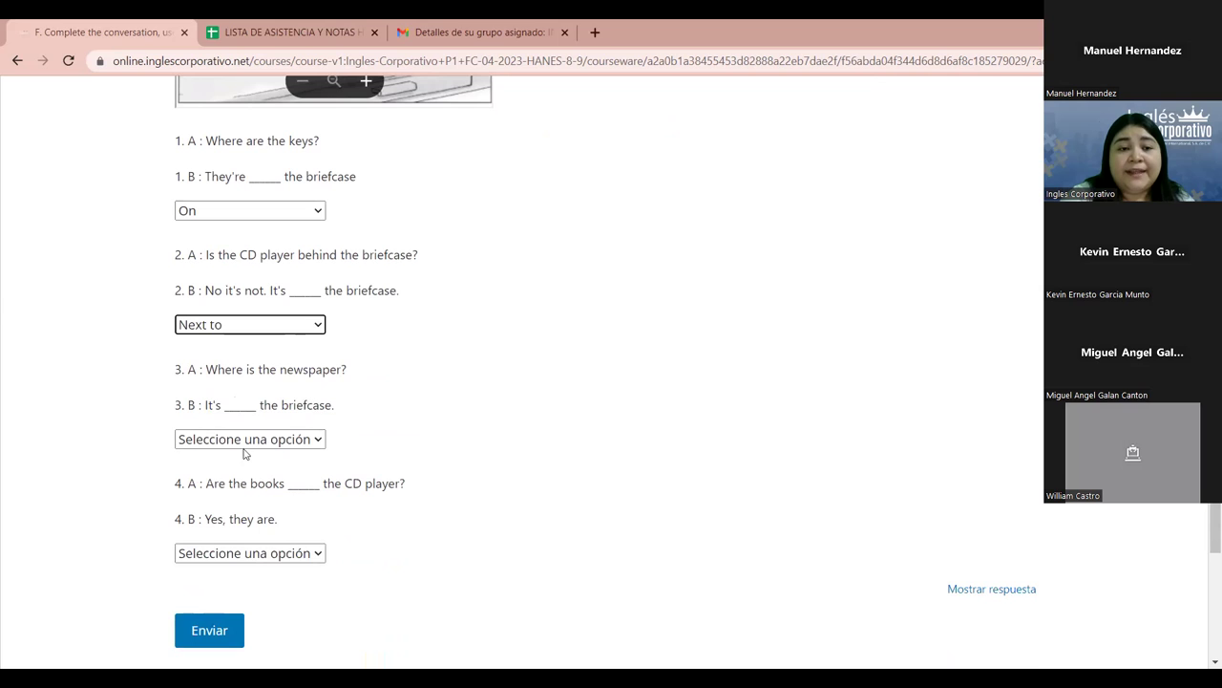
click(321, 440)
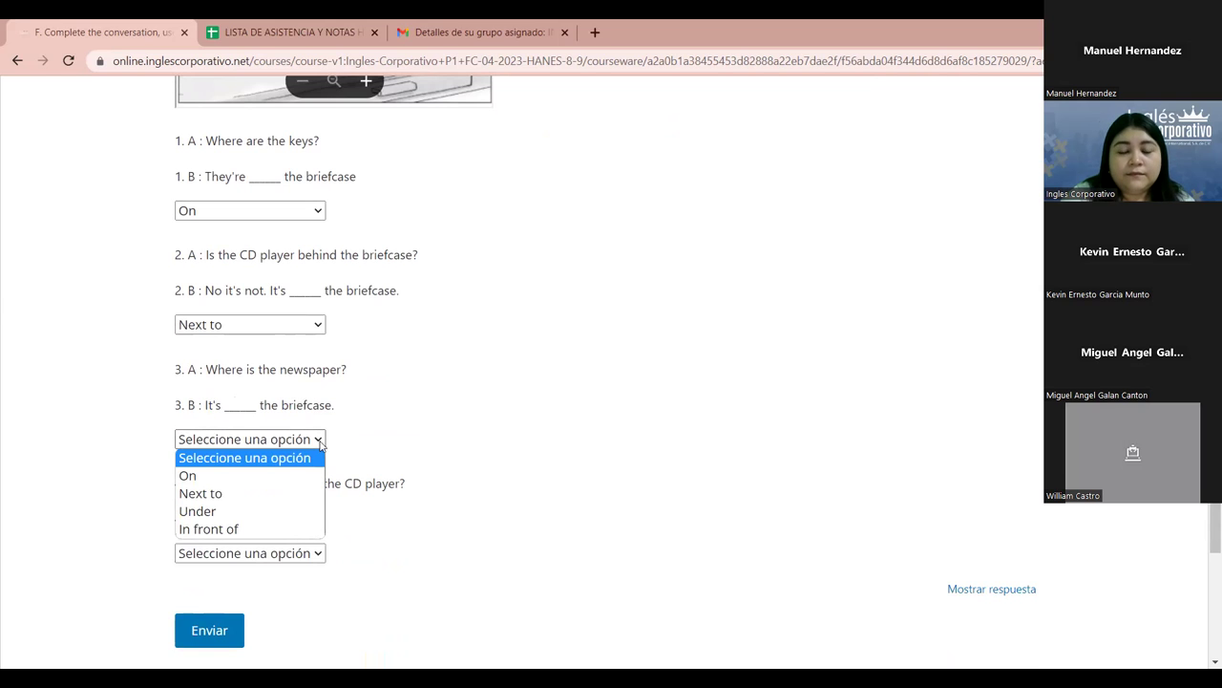
scroll(442, 418, up, 3)
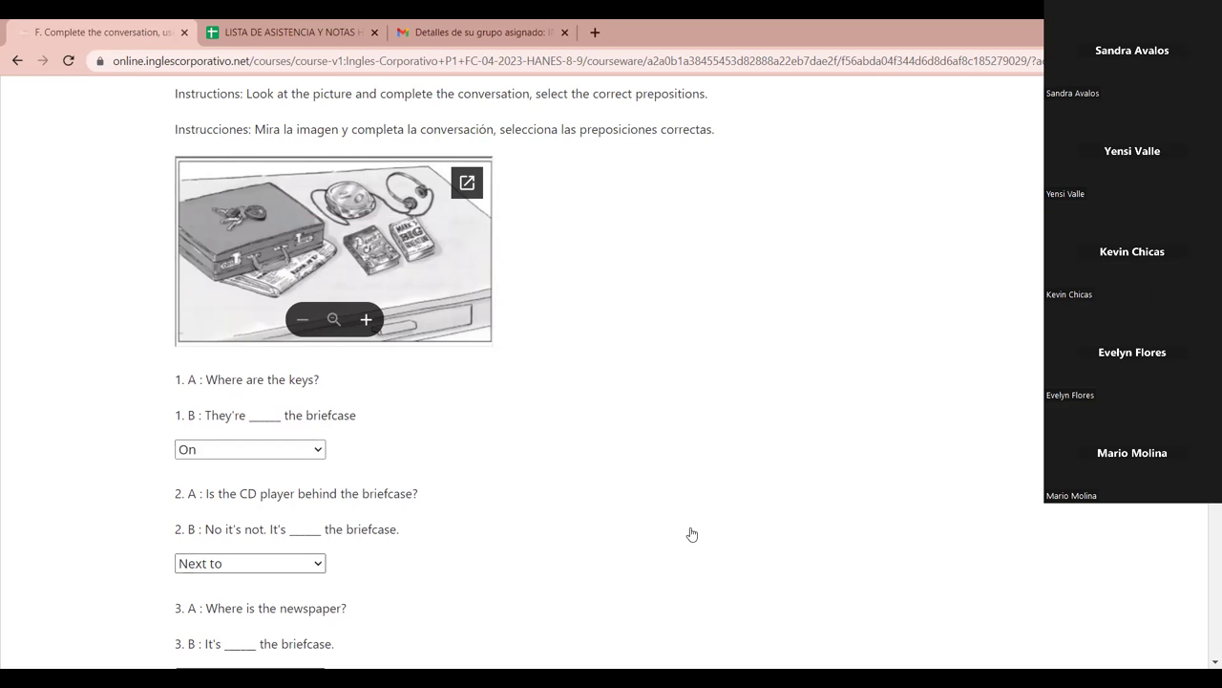
scroll(693, 534, down, 2)
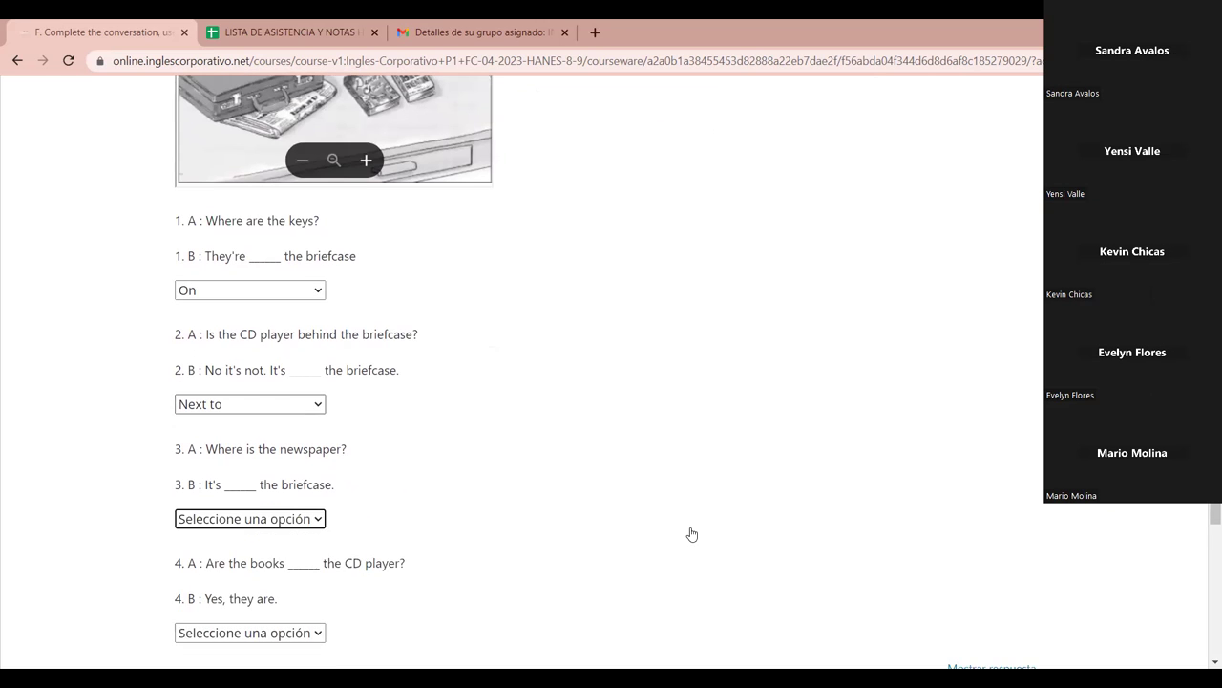
click(302, 522)
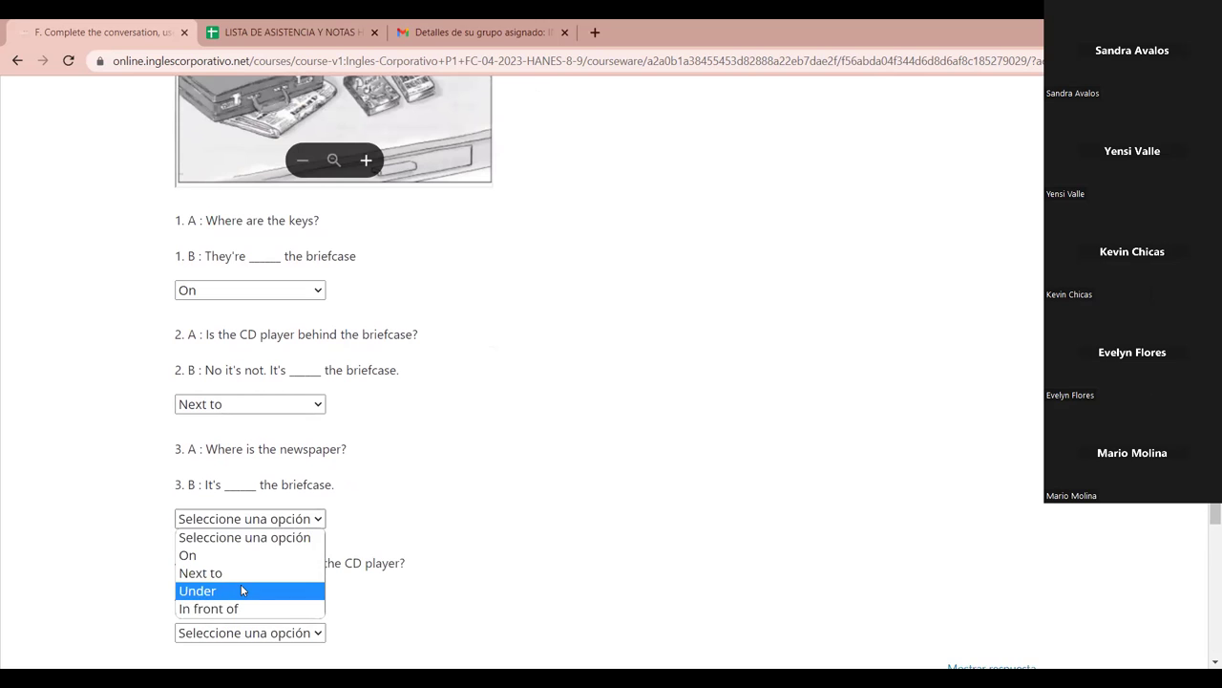
key(Return)
Complete the books question in 4 A with "In front of" and submit exercise F
scroll(492, 565, down, 1)
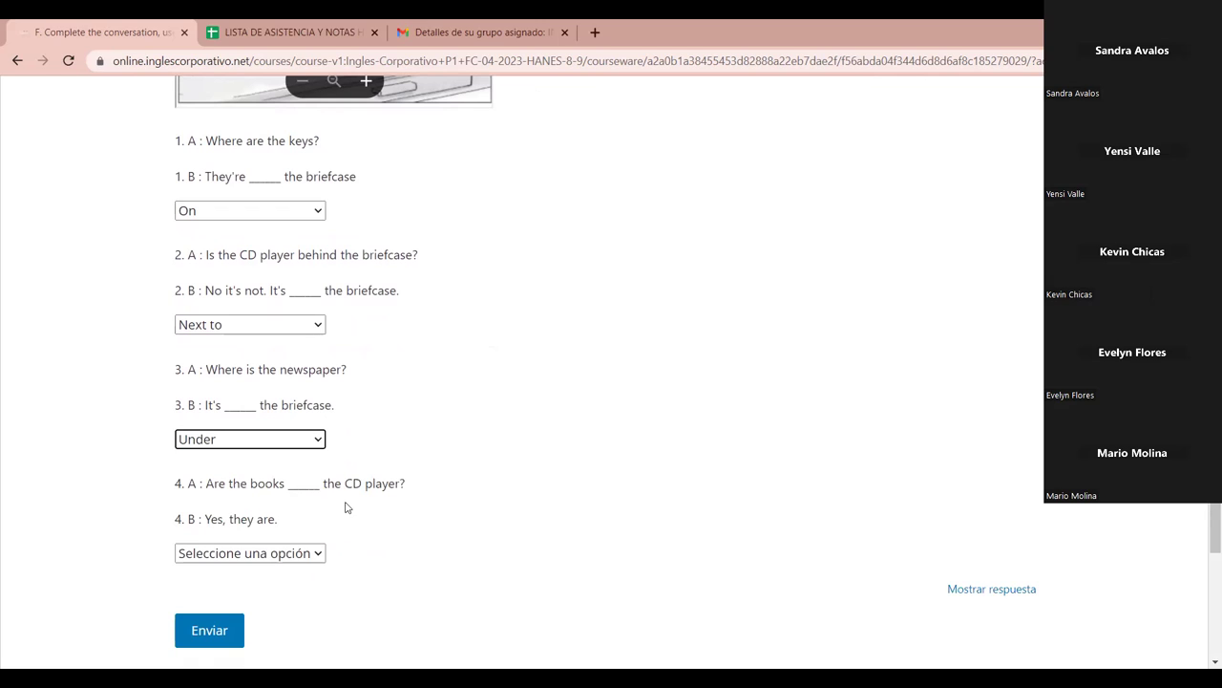
click(316, 553)
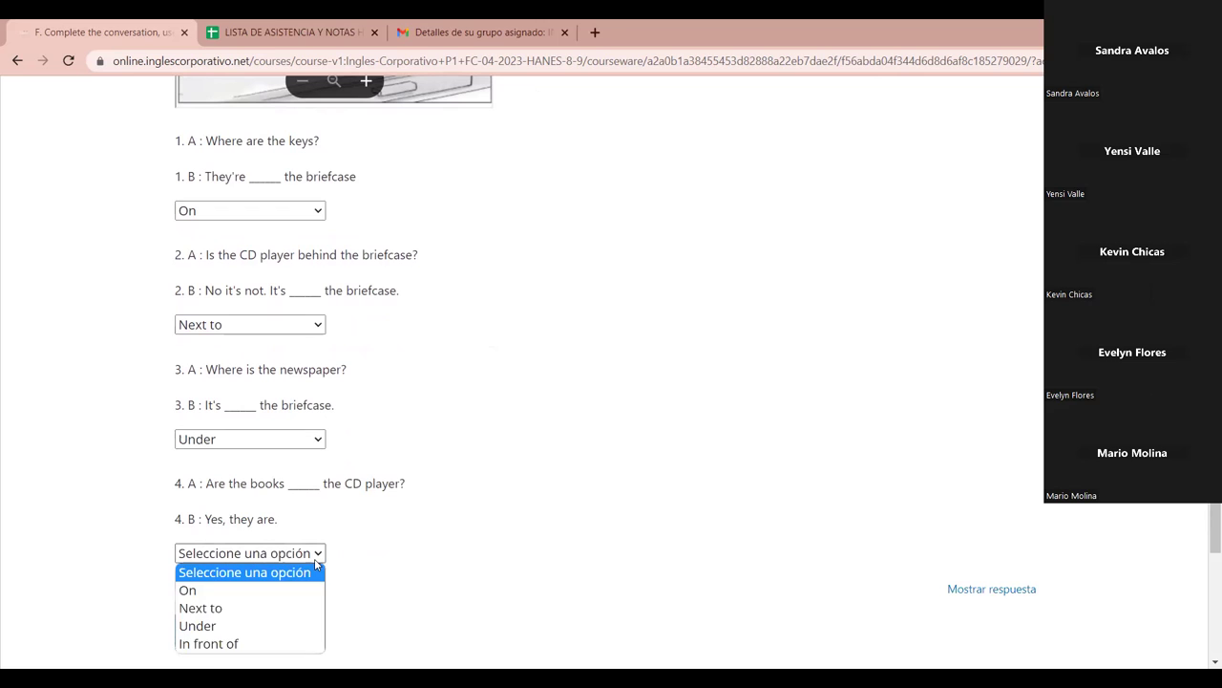
click(288, 643)
click(240, 631)
Open exercise G, "Complete the conversation", and complete the first blank, "Yes, we", with "are"
scroll(31, 507, up, 1)
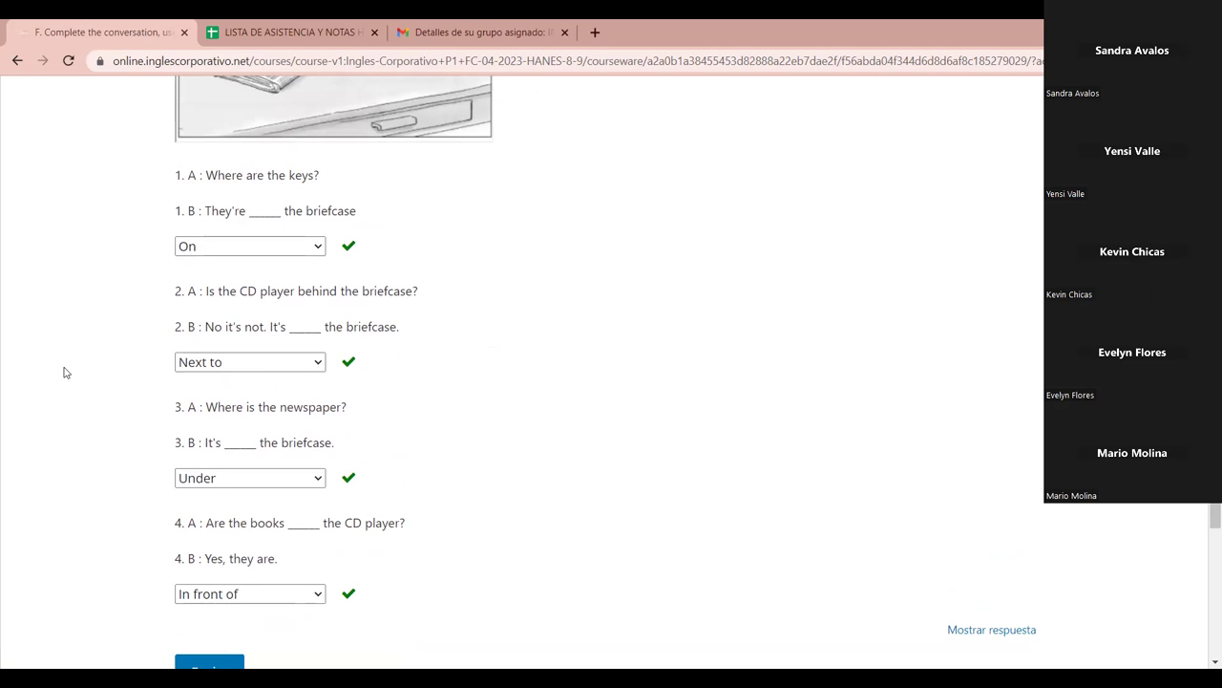
scroll(63, 366, up, 4)
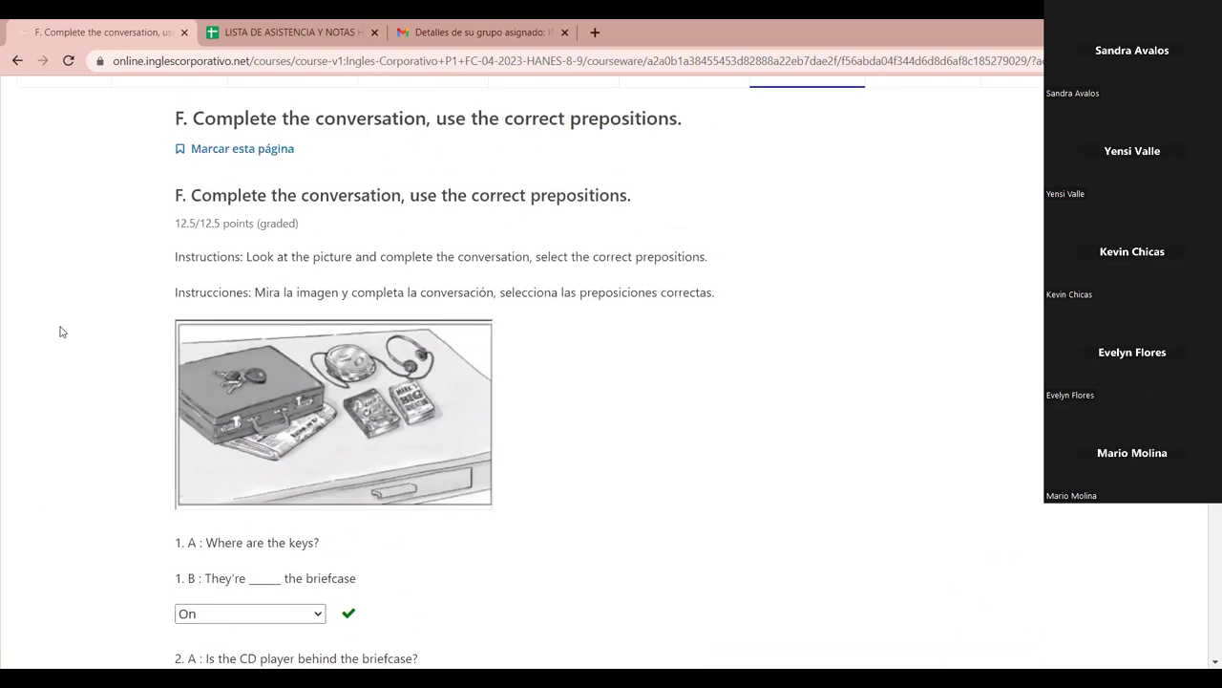
scroll(59, 332, up, 3)
click(925, 344)
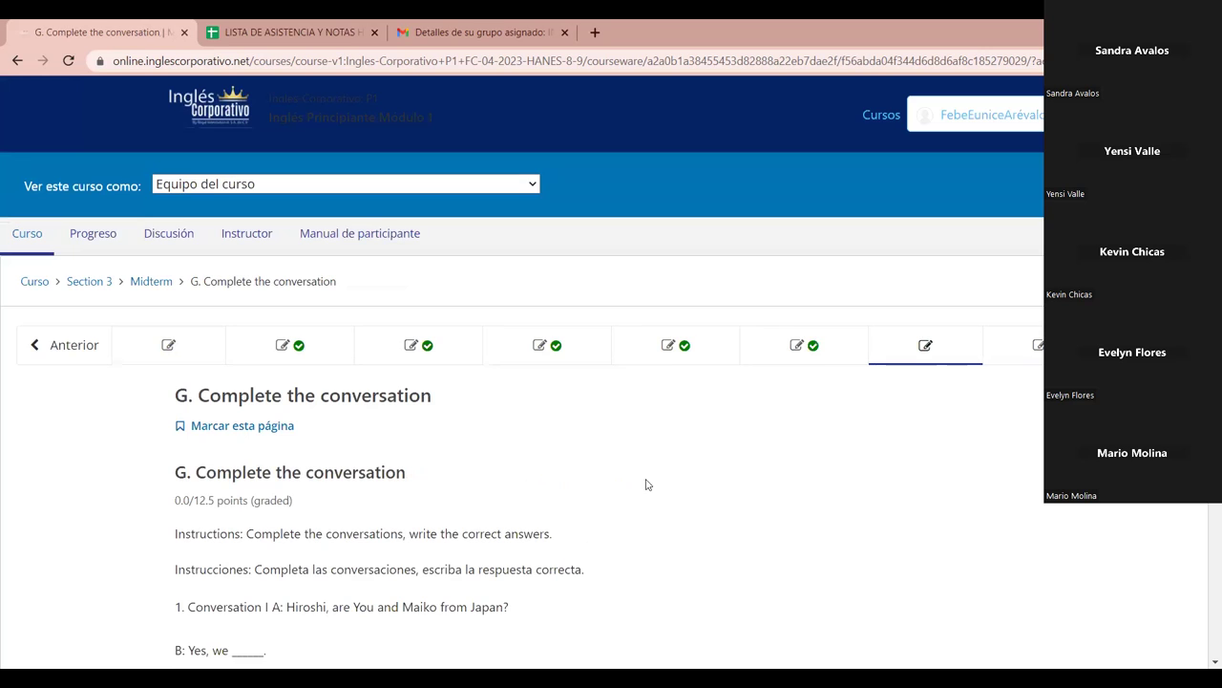
scroll(877, 430, down, 1)
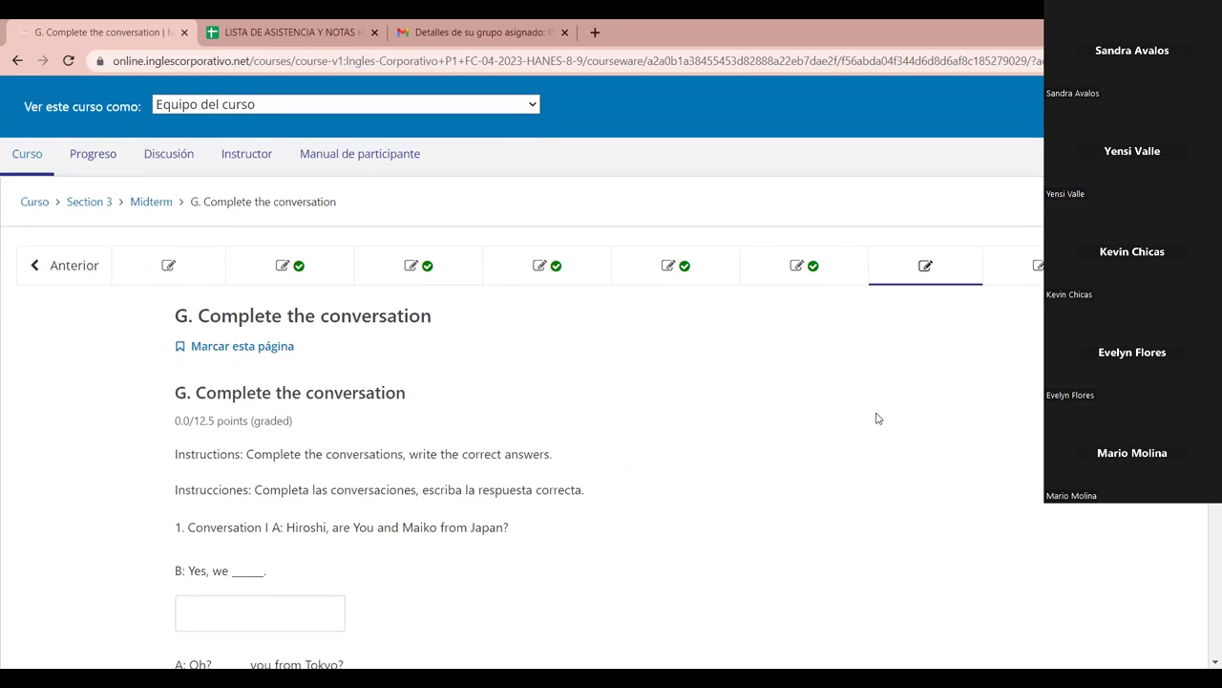
scroll(877, 418, down, 3)
scroll(876, 418, up, 1)
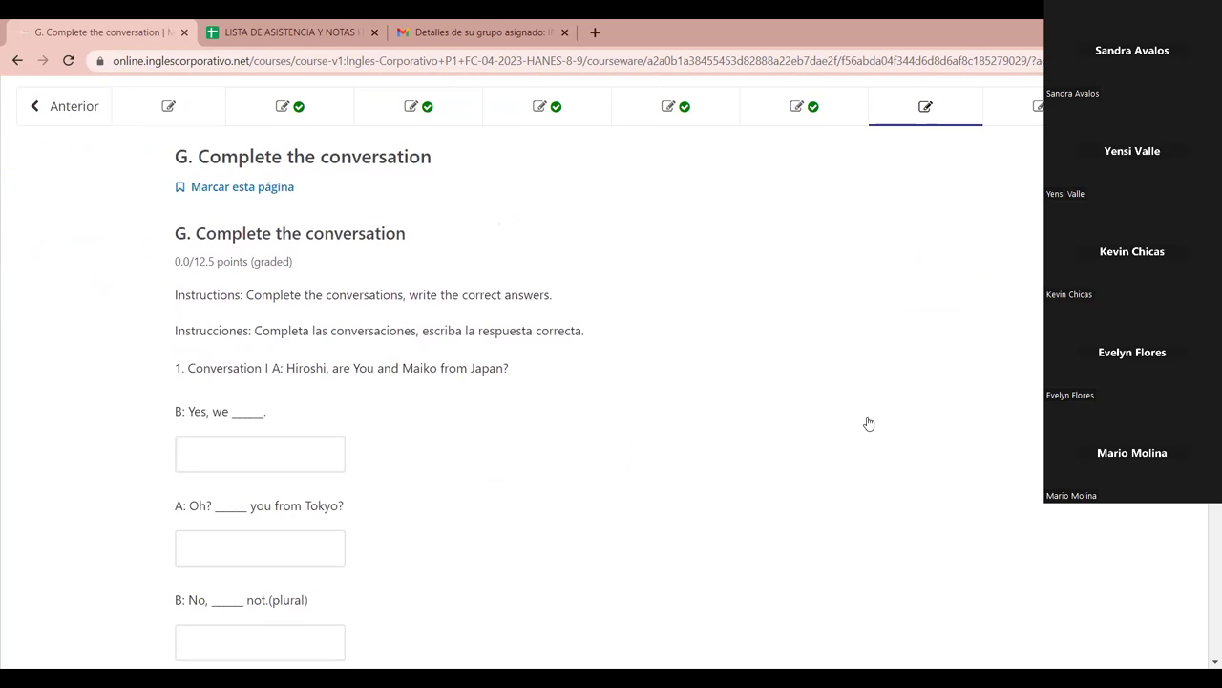
scroll(869, 423, down, 1)
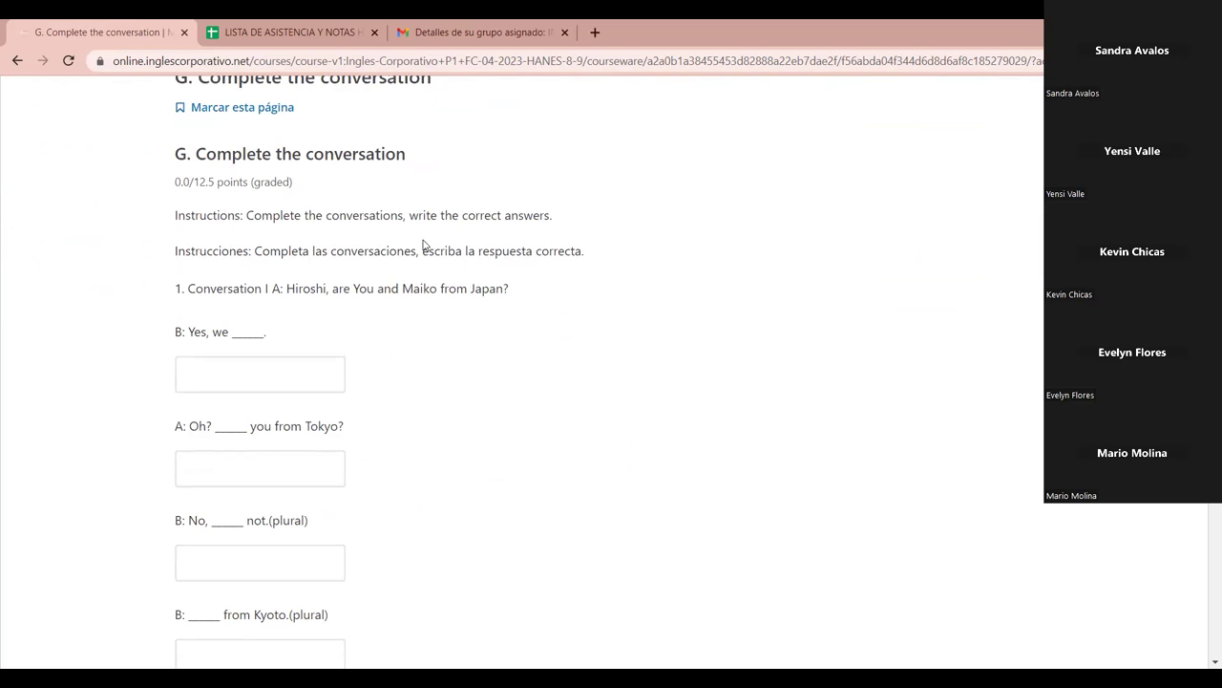
scroll(80, 279, down, 1)
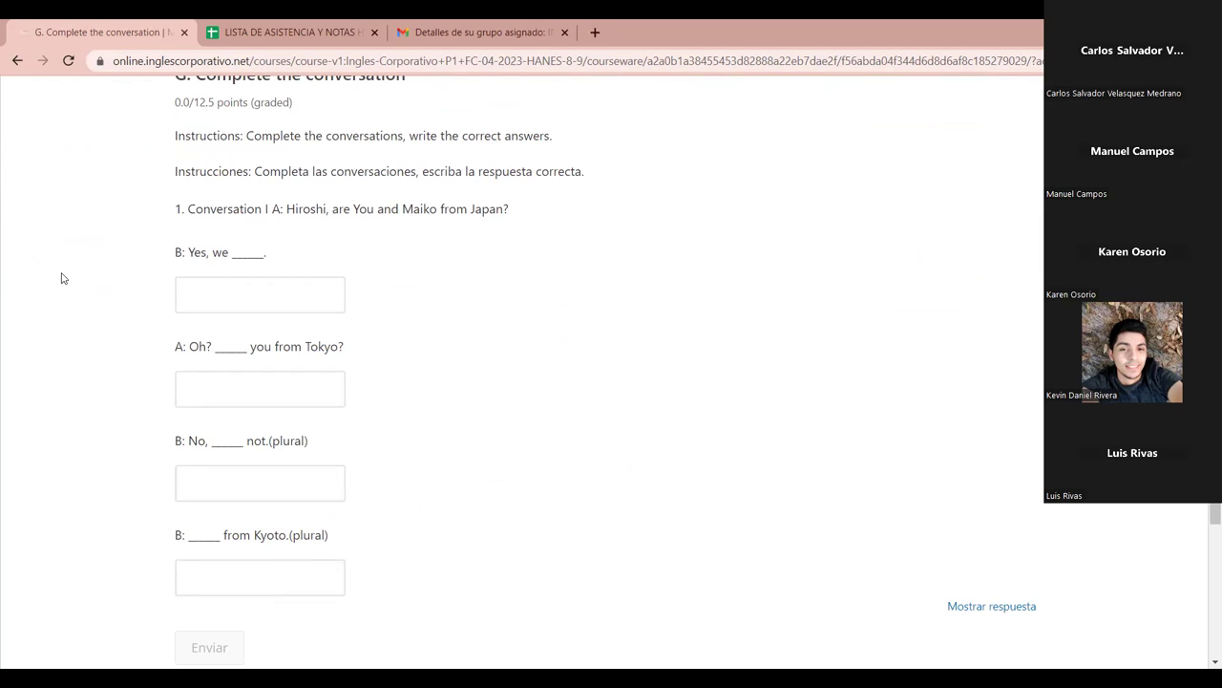
click(242, 301)
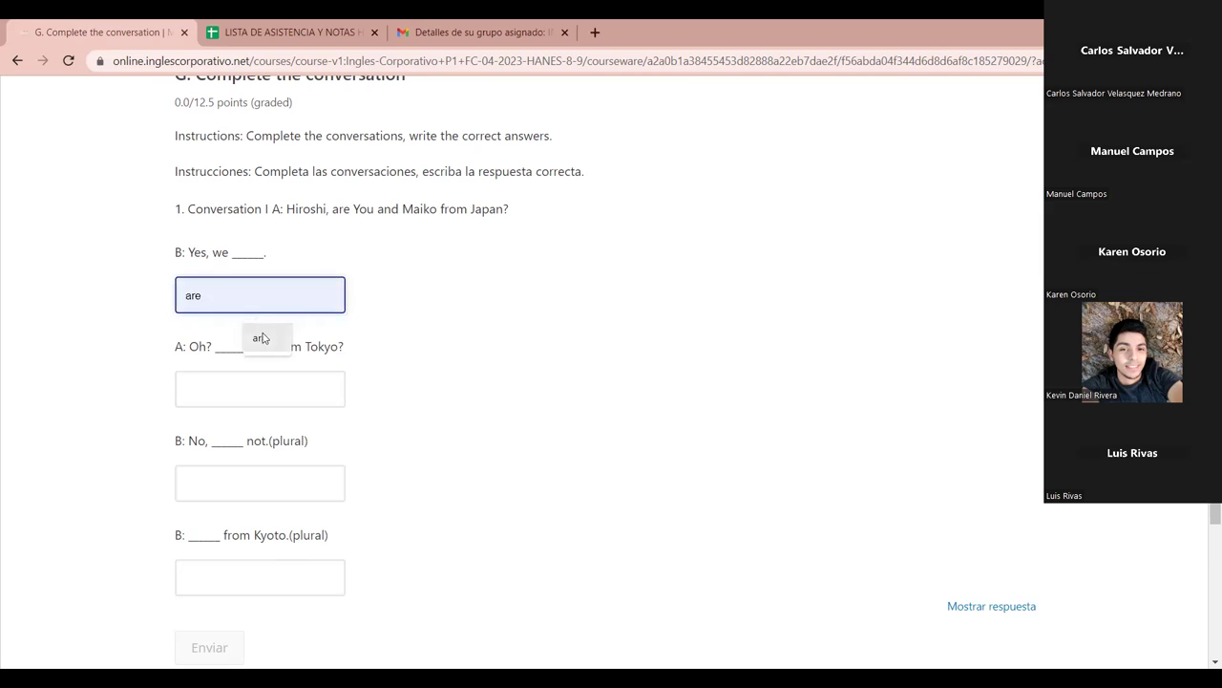
click(260, 338)
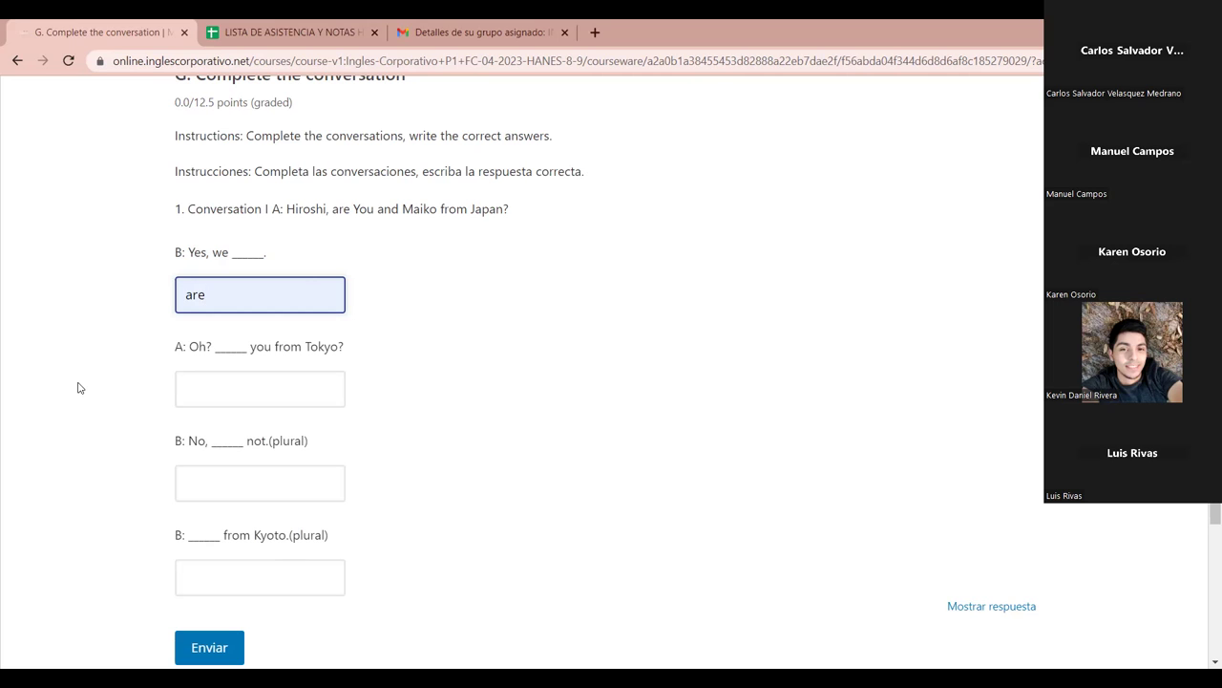
Complete the "you from Tokyo?" question with "are" and the plural negative reply below it with "we are"
click(205, 400)
key(Down)
key(Return)
scroll(57, 428, down, 2)
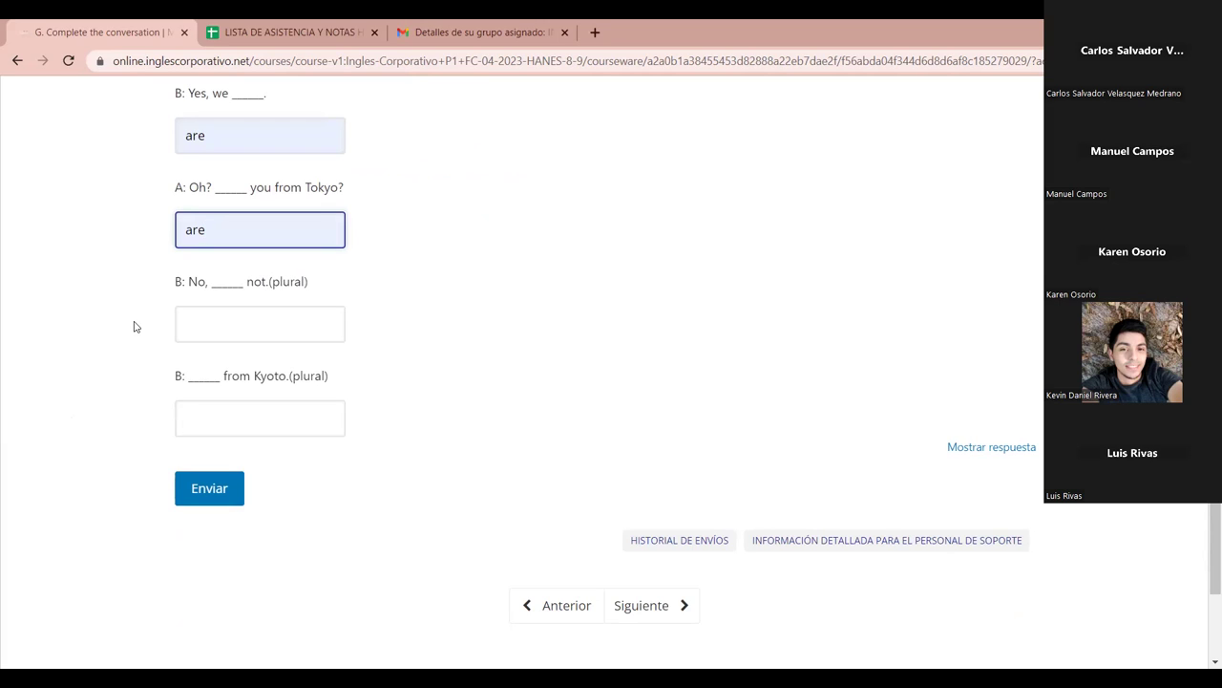
click(212, 325)
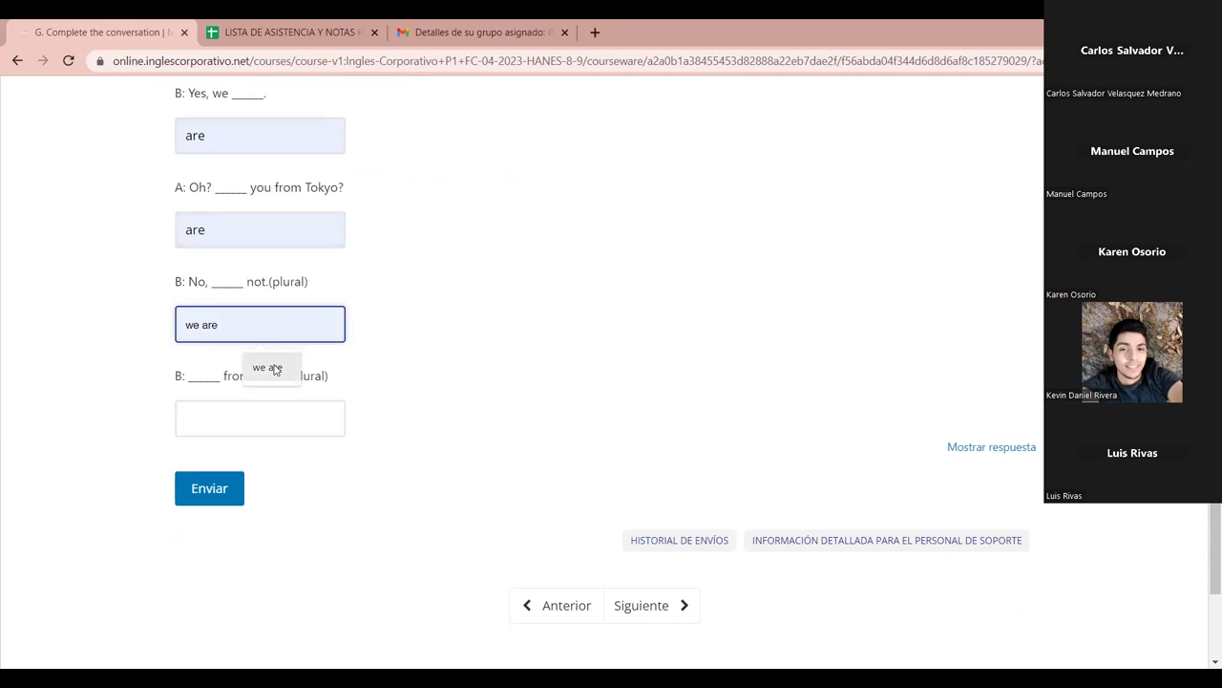
click(269, 368)
Complete the "from Kyoto" blank with "we are" and submit exercise G
scroll(92, 375, down, 1)
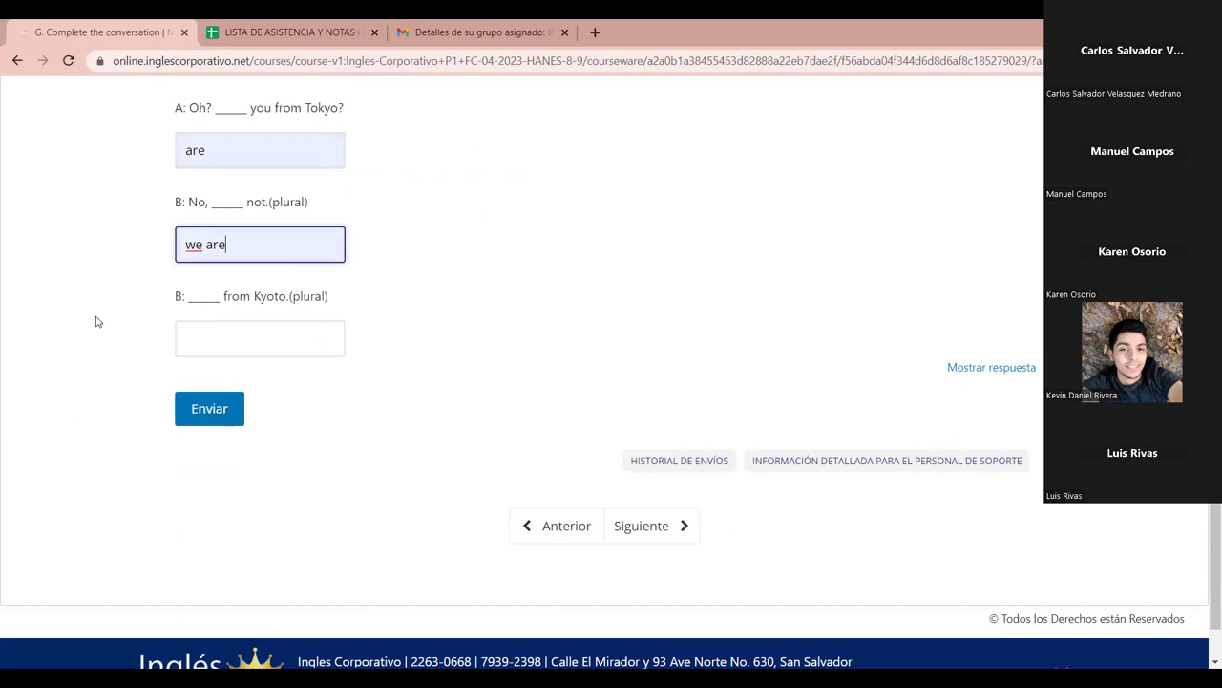
click(273, 327)
click(272, 380)
click(192, 421)
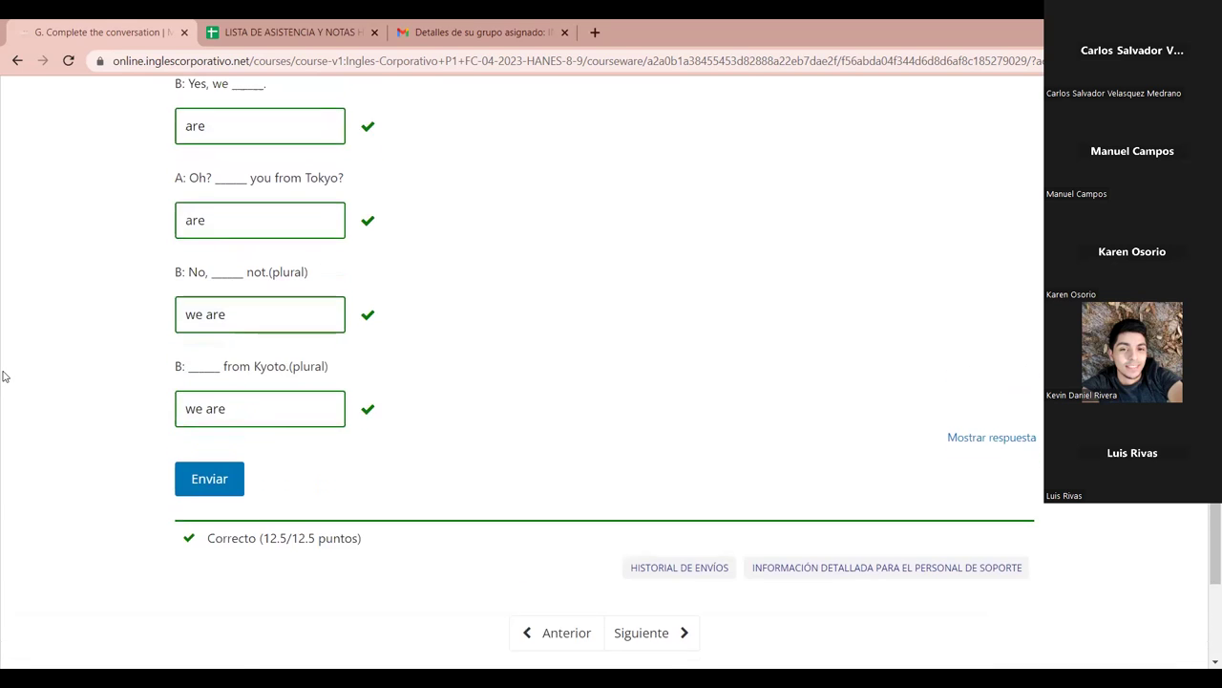
Switch to the attendance and grades spreadsheet "LISTA DE ASISTENCIA Y NOTAS HANESBRAND (SOCKS Y TEXTILES)" in Google Sheets
scroll(3, 375, up, 2)
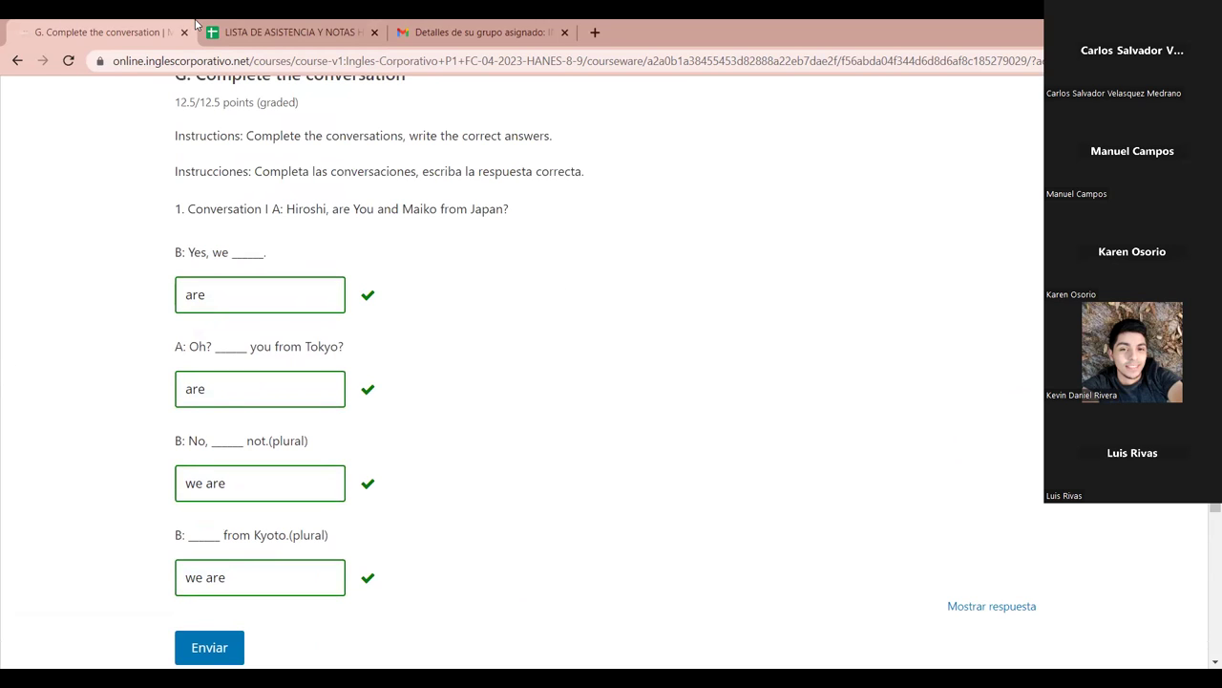
click(257, 33)
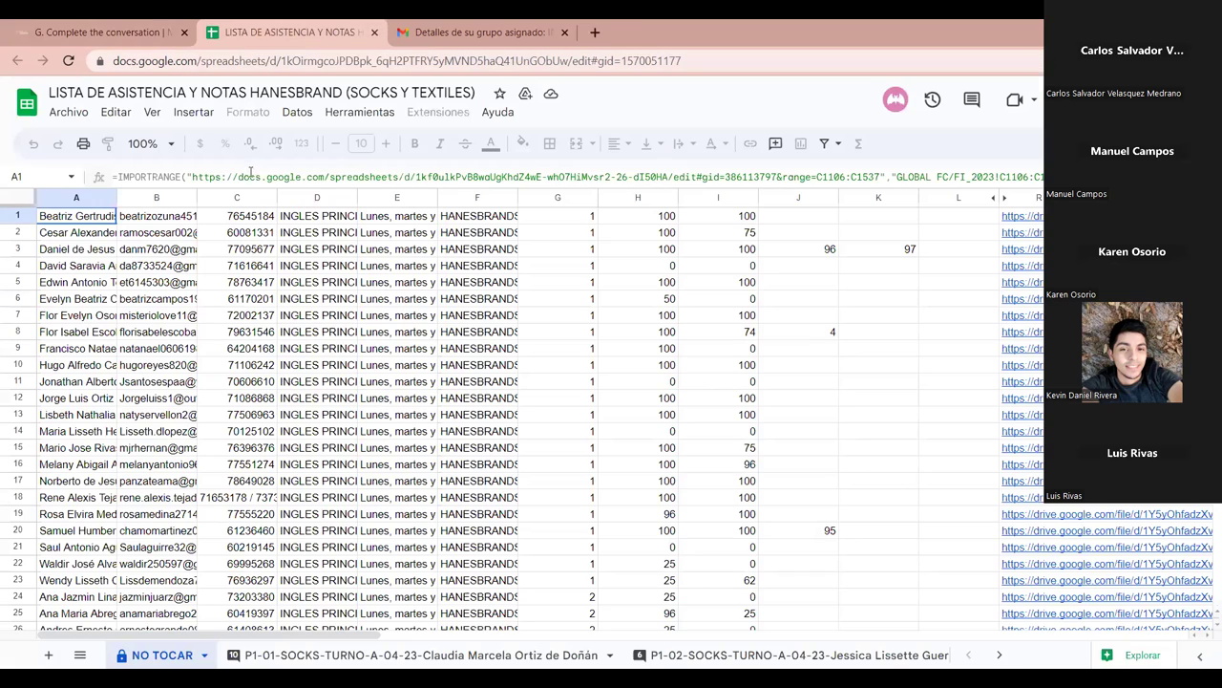
Open the P1-22-8-9-PM-04-23 group's sheet, the last one in the workbook
click(999, 655)
click(999, 655)
click(999, 655)
click(999, 655)
click(999, 655)
click(999, 655)
click(999, 655)
click(999, 655)
click(999, 655)
click(998, 655)
click(999, 655)
click(999, 655)
click(999, 655)
click(999, 655)
click(999, 655)
click(999, 655)
click(999, 655)
click(999, 655)
click(999, 655)
click(999, 655)
click(999, 655)
click(999, 655)
click(999, 655)
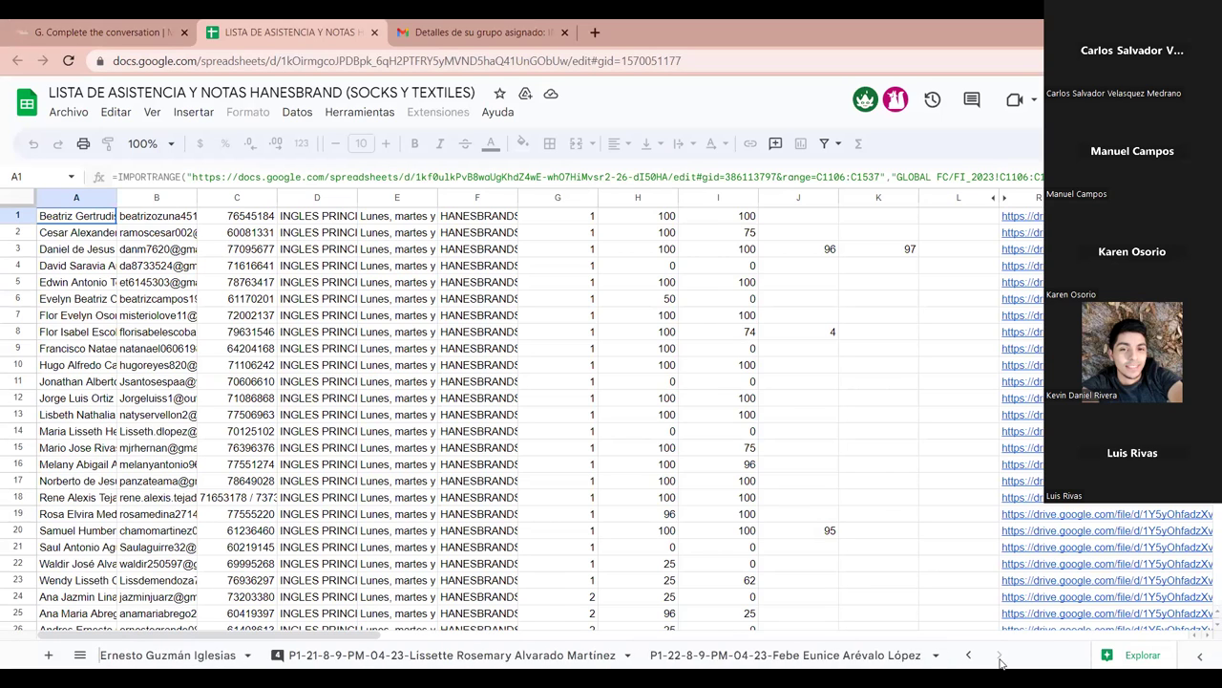
click(888, 657)
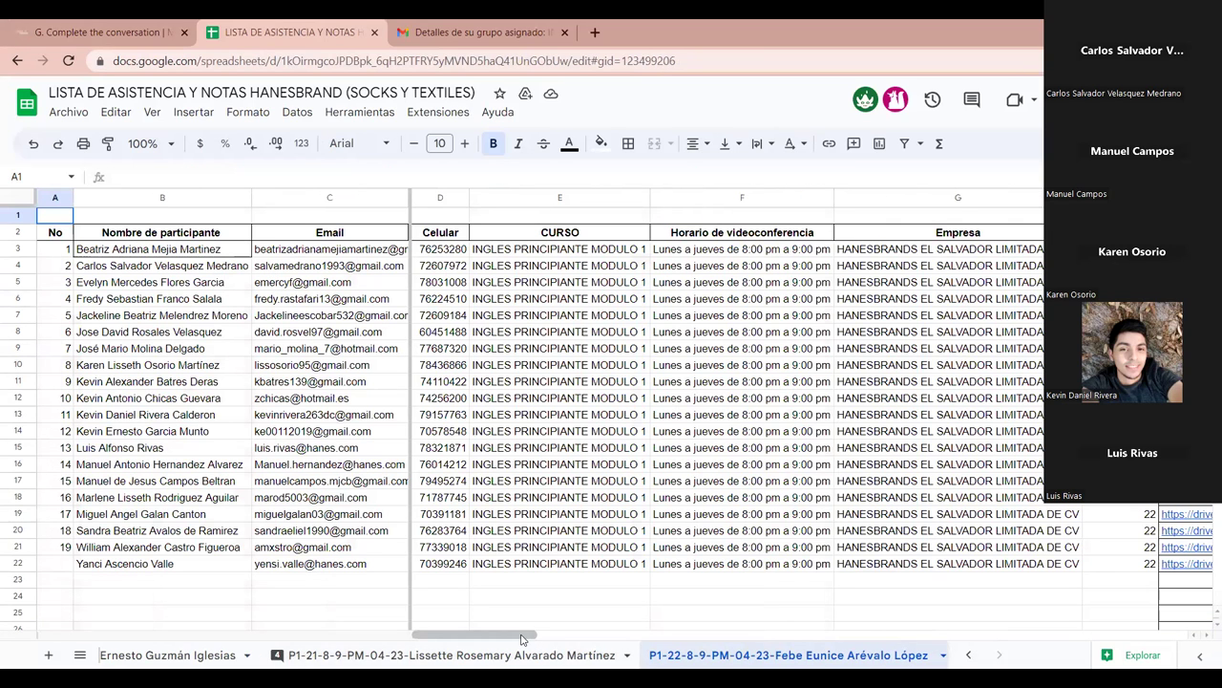
Record the JUEVES 27 attendance of participants 1 to 4 in AK3:AK6 as 0, 1, 1 and 0
drag(640, 638, 921, 646)
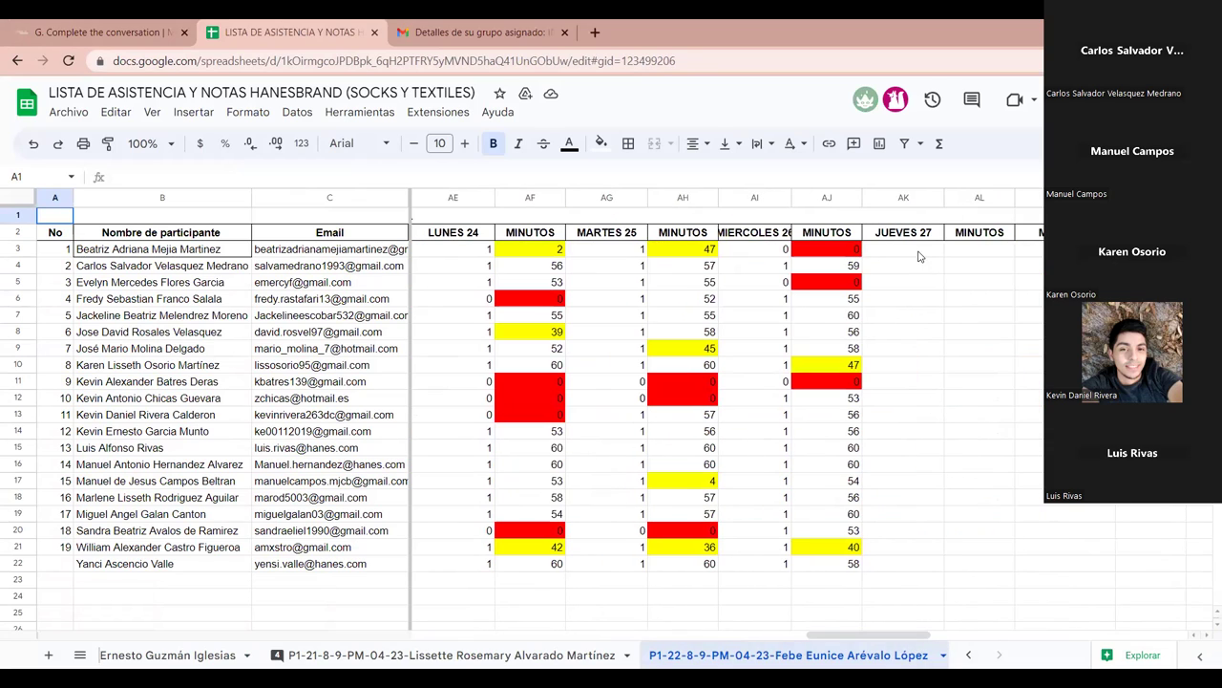
click(918, 254)
text(0)
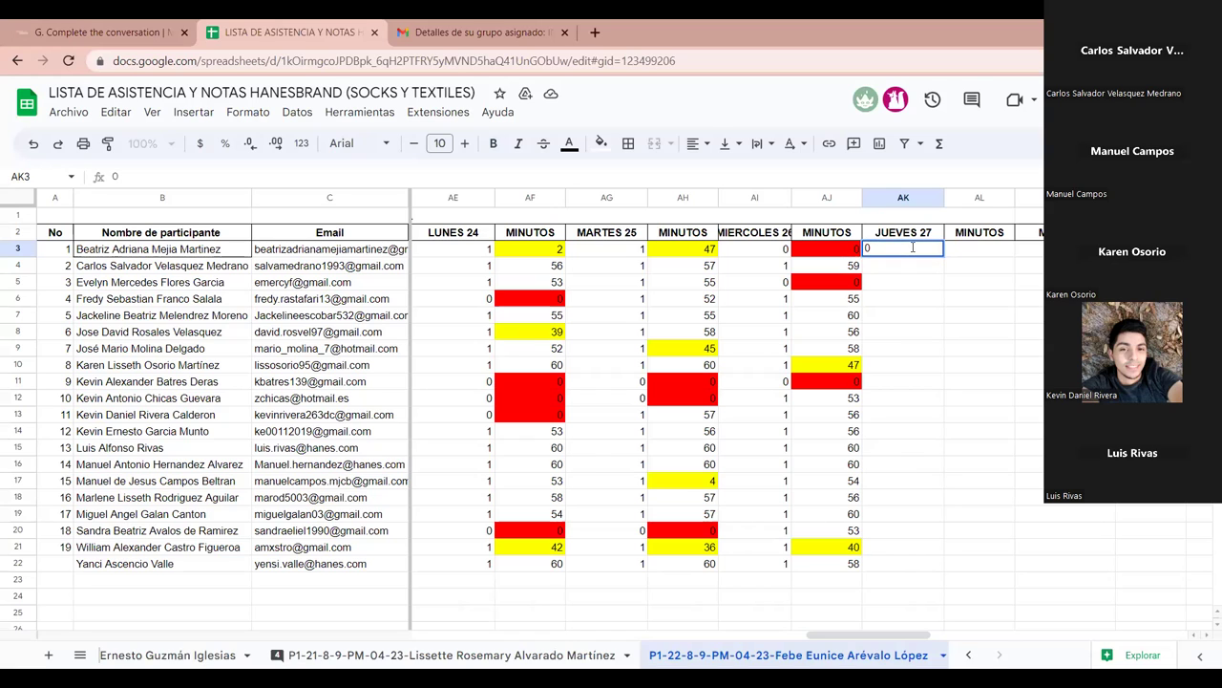
key(Return)
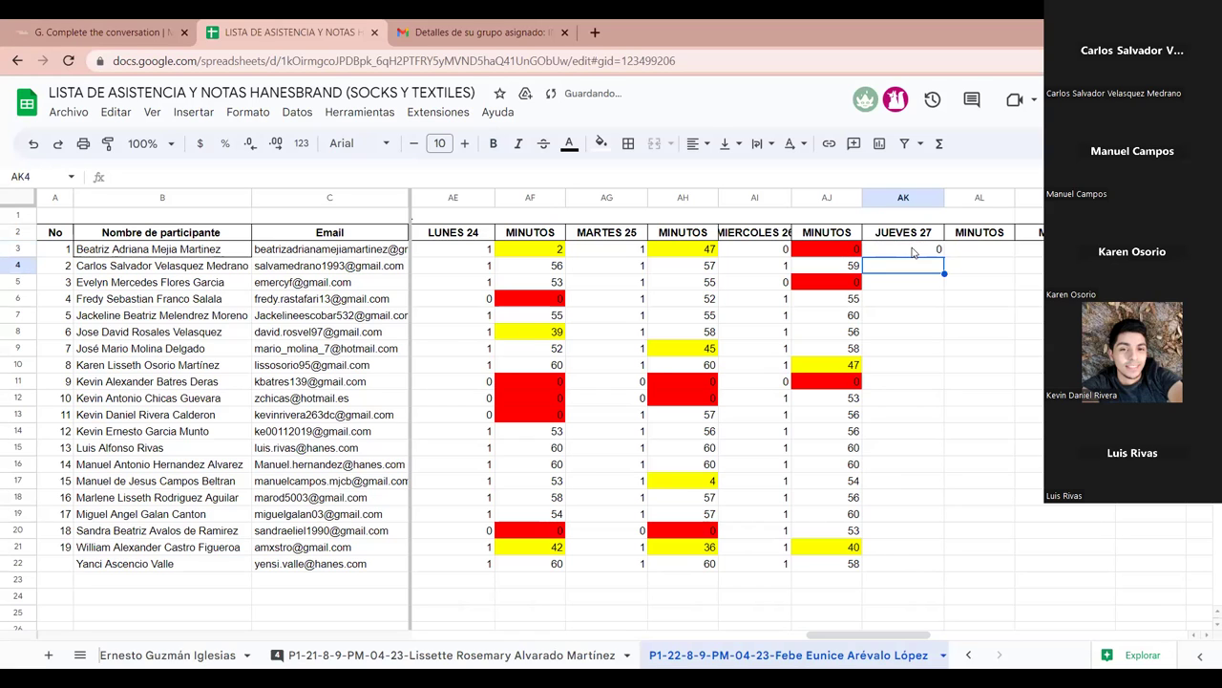
text(1)
key(Return)
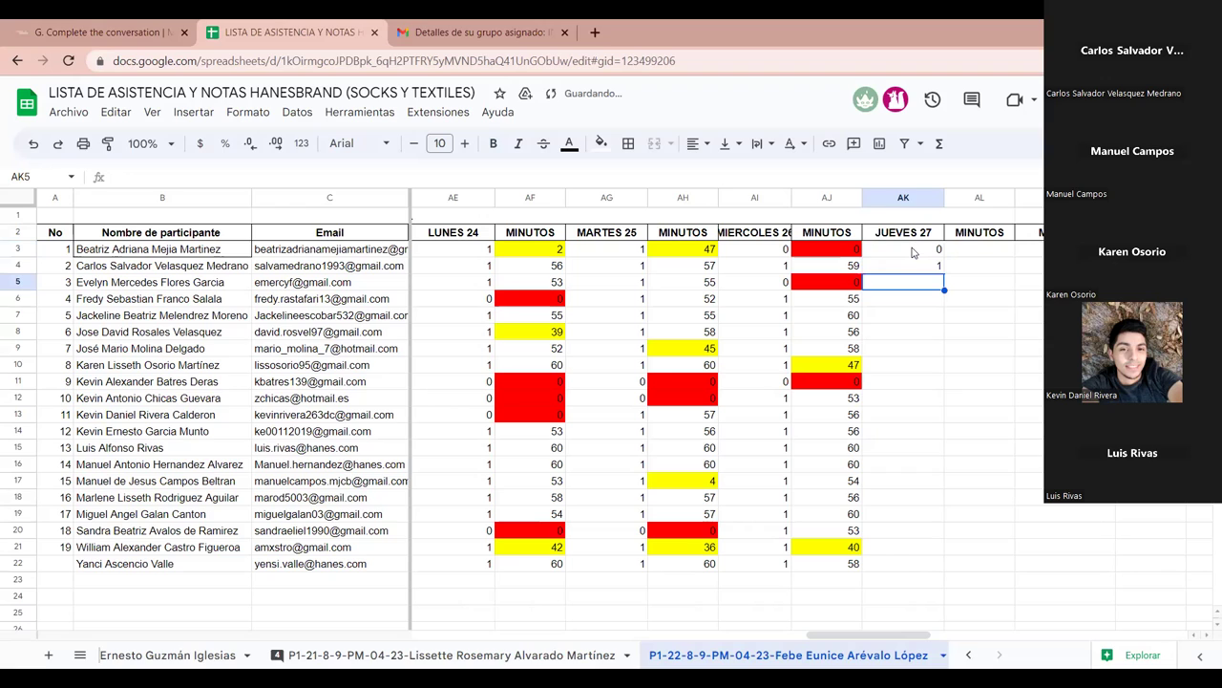
text(1)
key(Return)
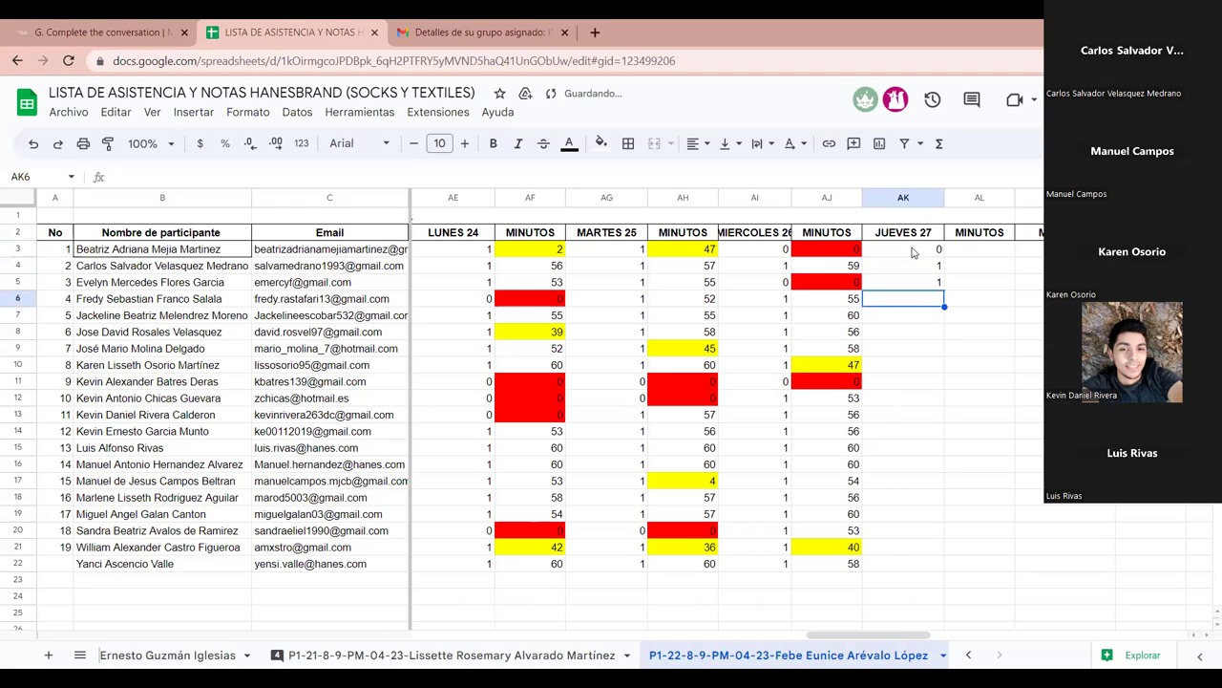
text(0)
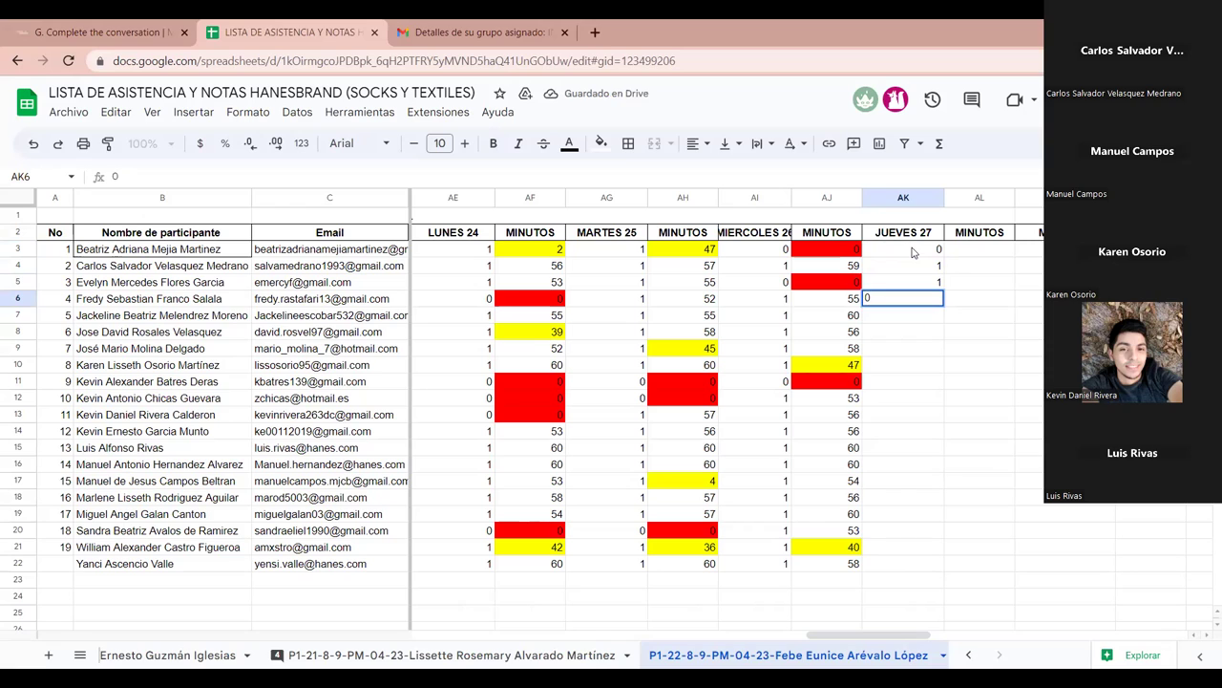
key(Return)
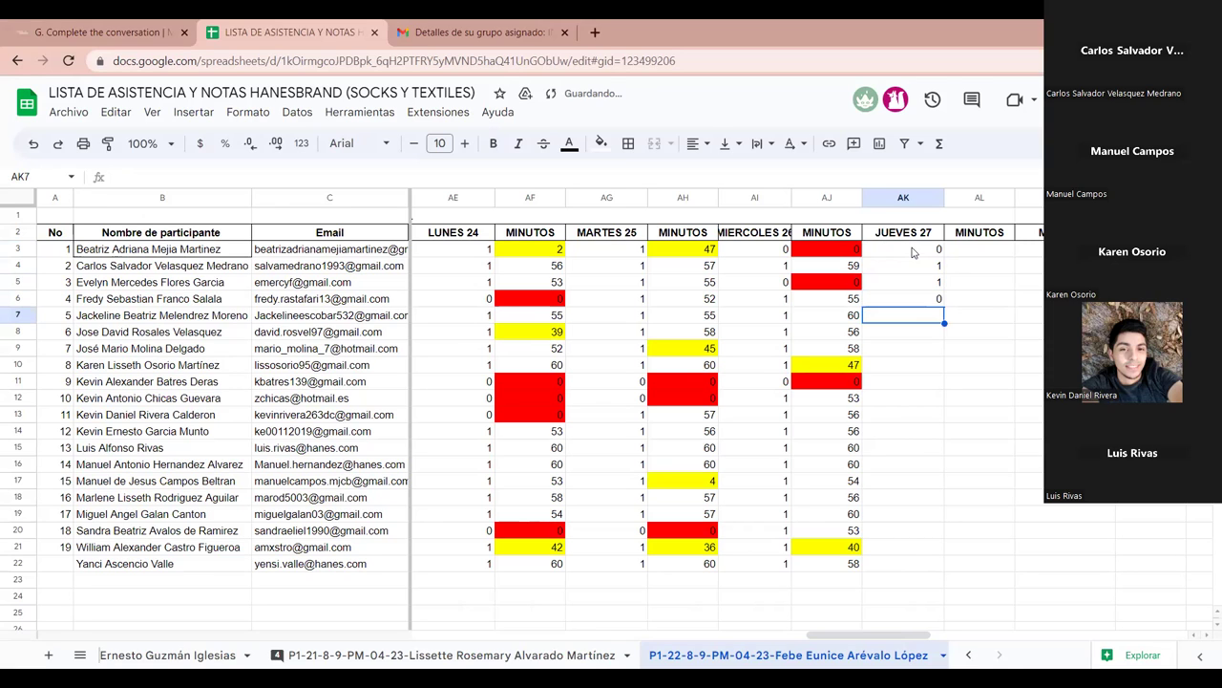
Record the JUEVES 27 attendance of participants 5 to 8 in AK7:AK10 as 1, 0, 1 and 1
text(1)
key(Return)
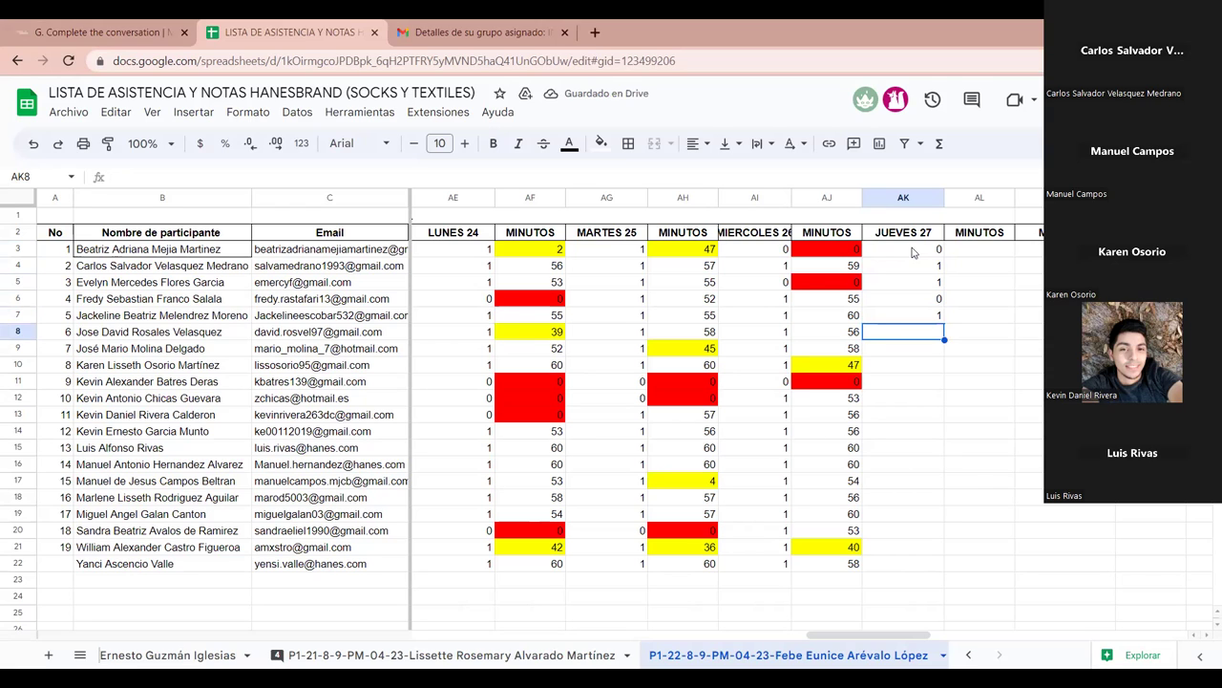
text(0)
key(Return)
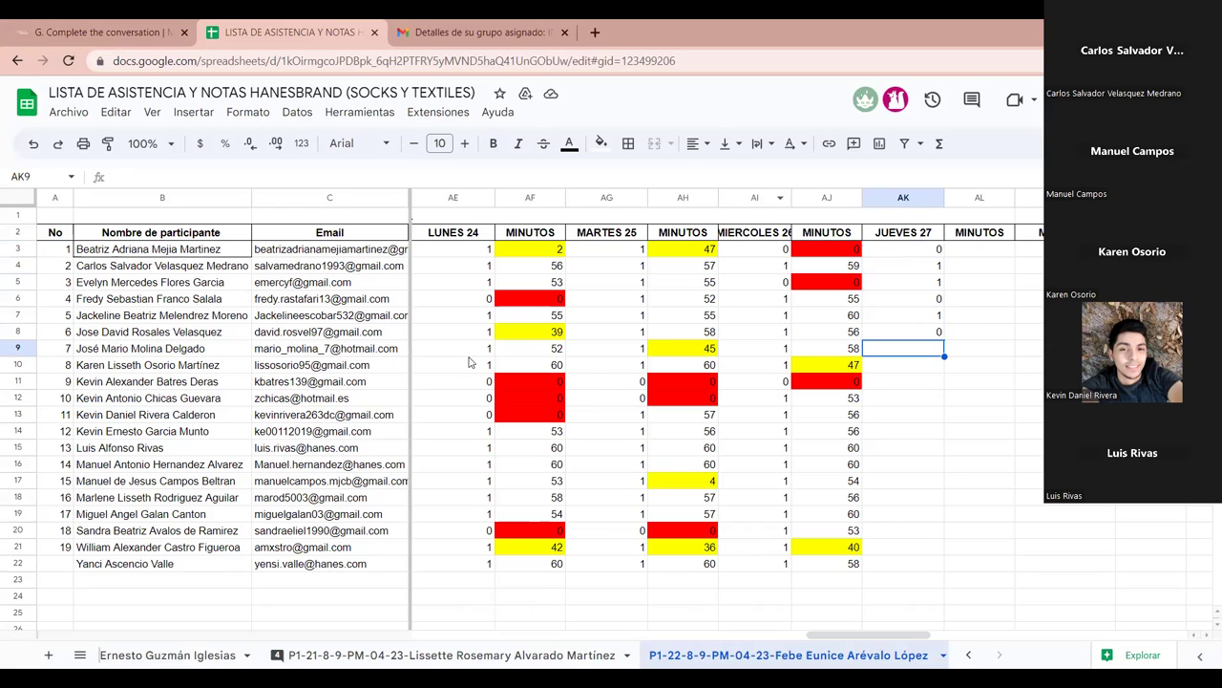
text(1)
key(Return)
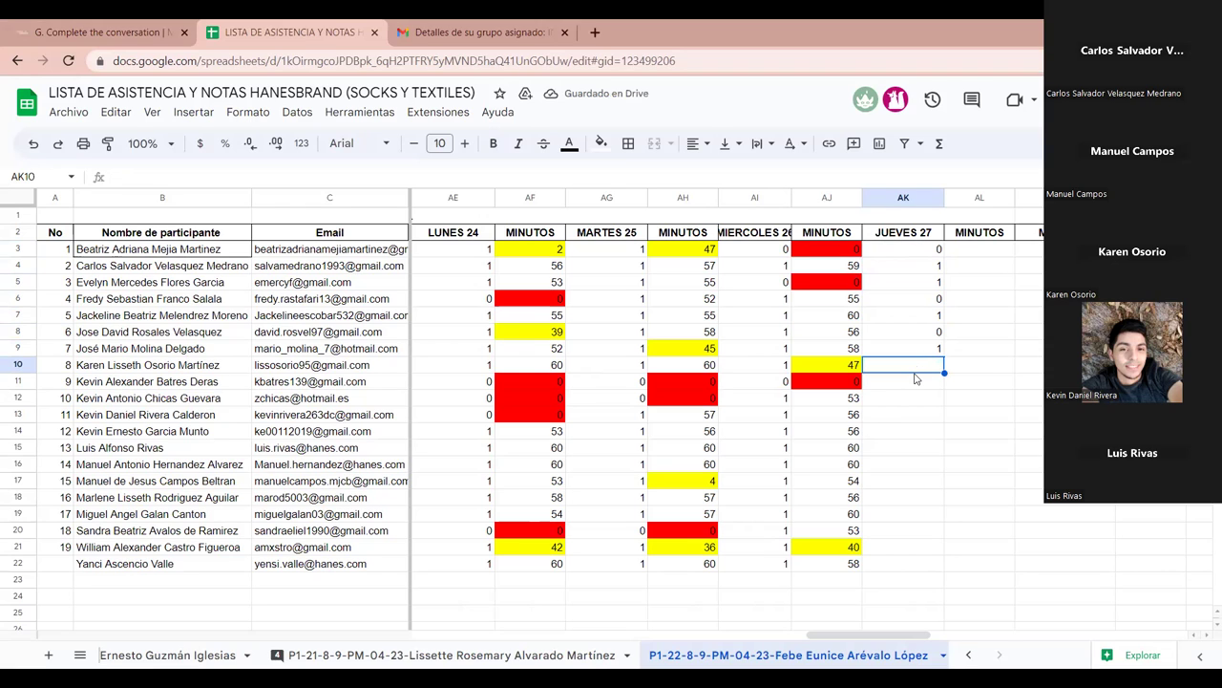
text(1)
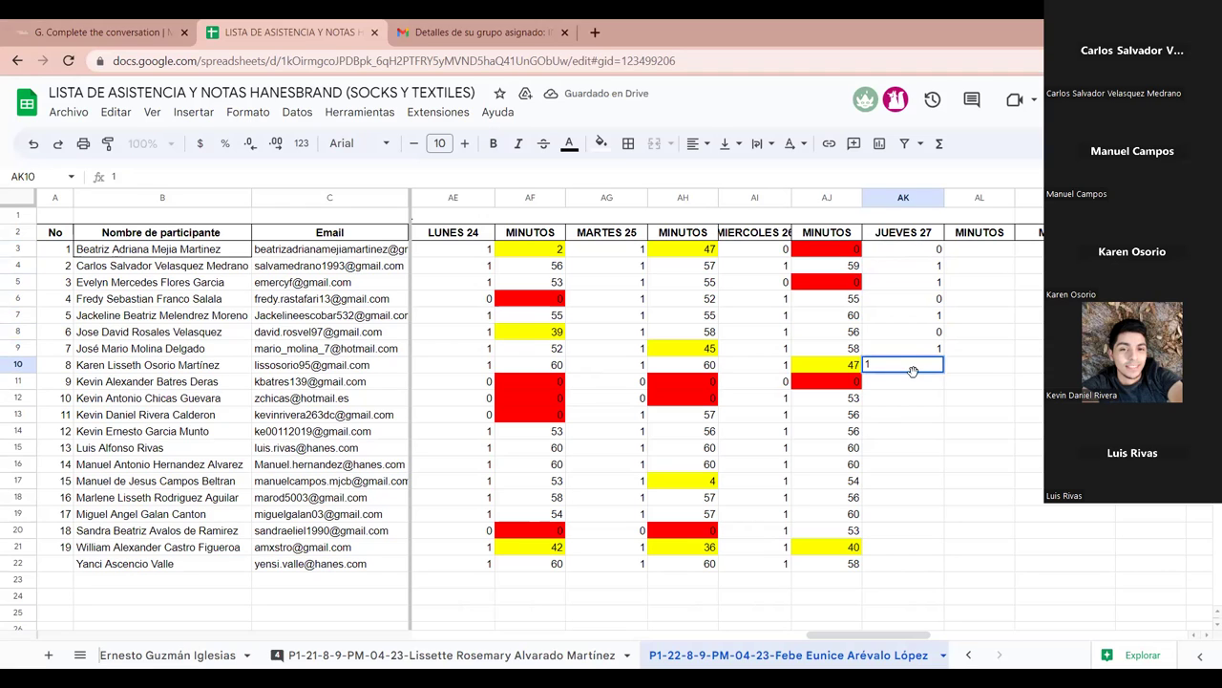
key(Return)
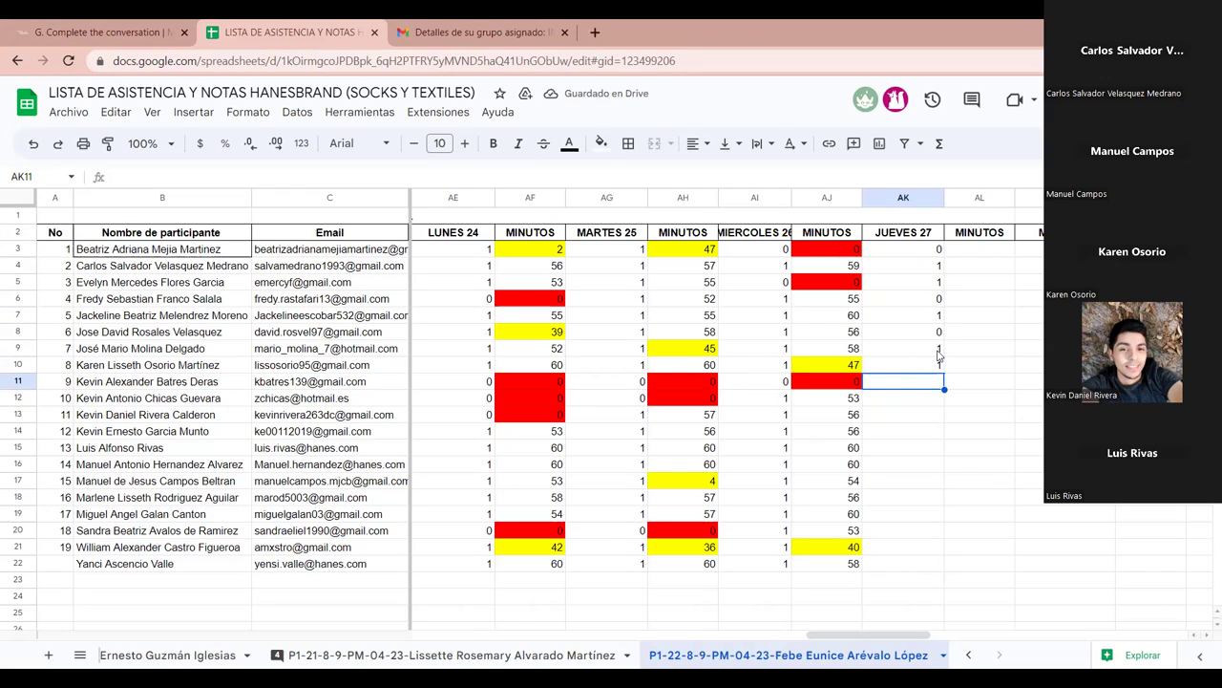
Record the JUEVES 27 attendance of participants 9 to 12 in AK11:AK14 as 0, 1, 1 and 1
text(0)
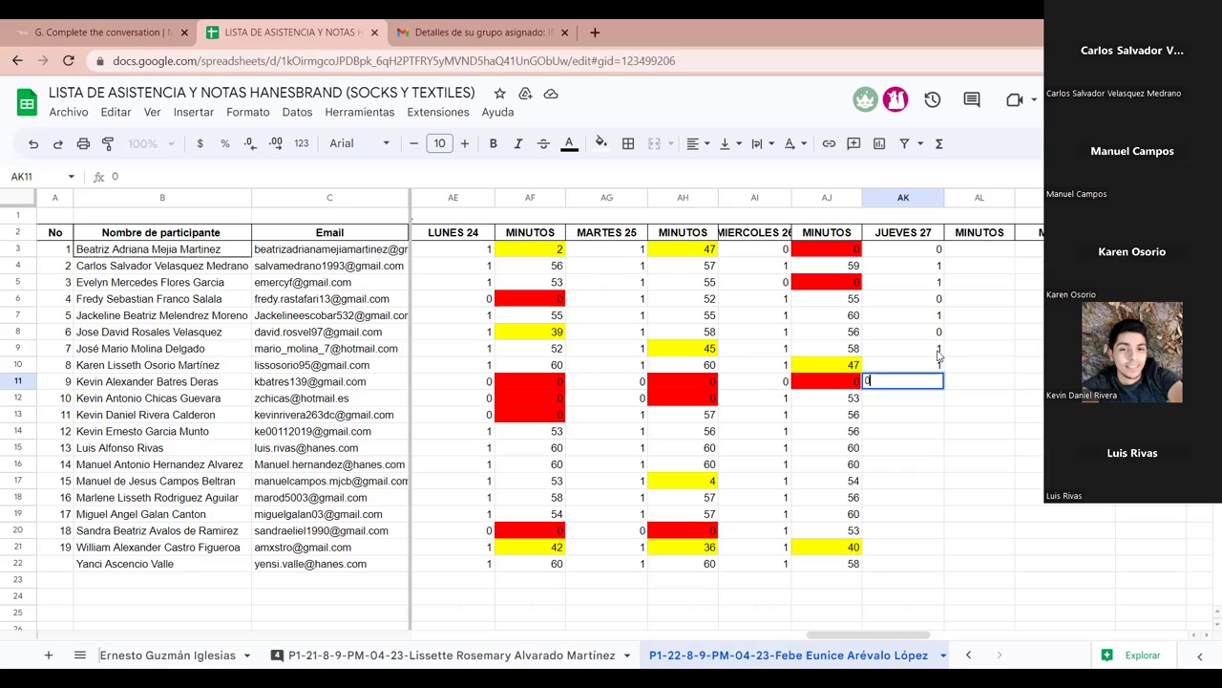
key(Return)
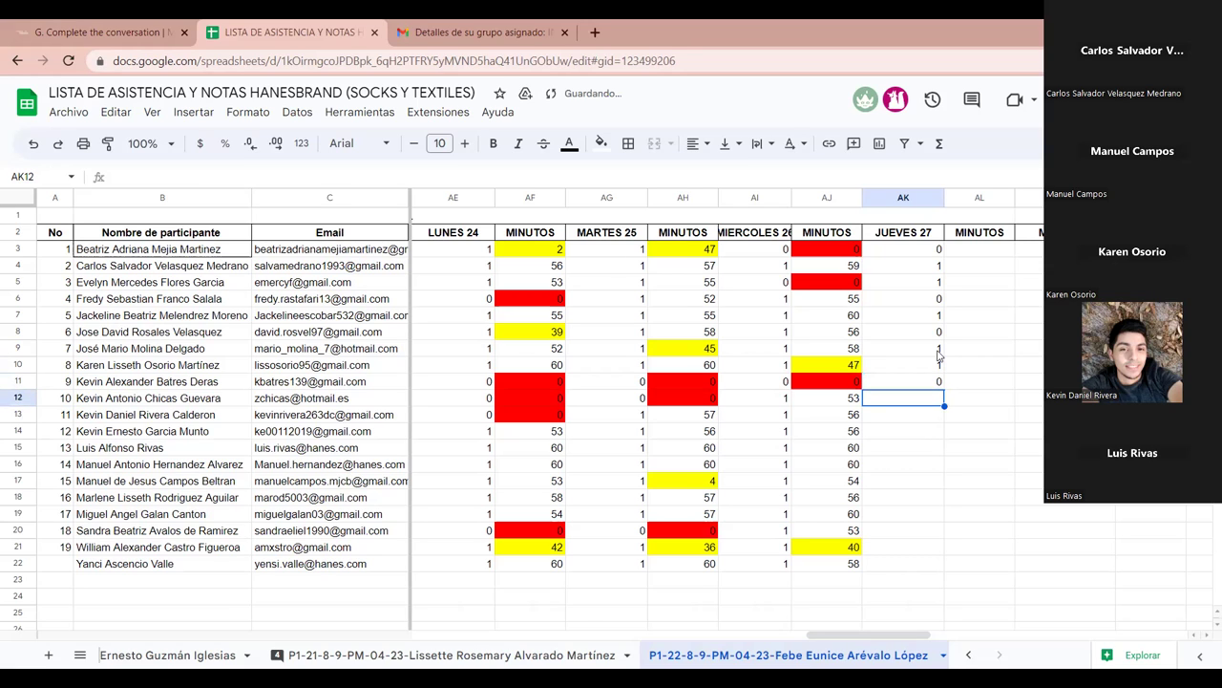
text(1)
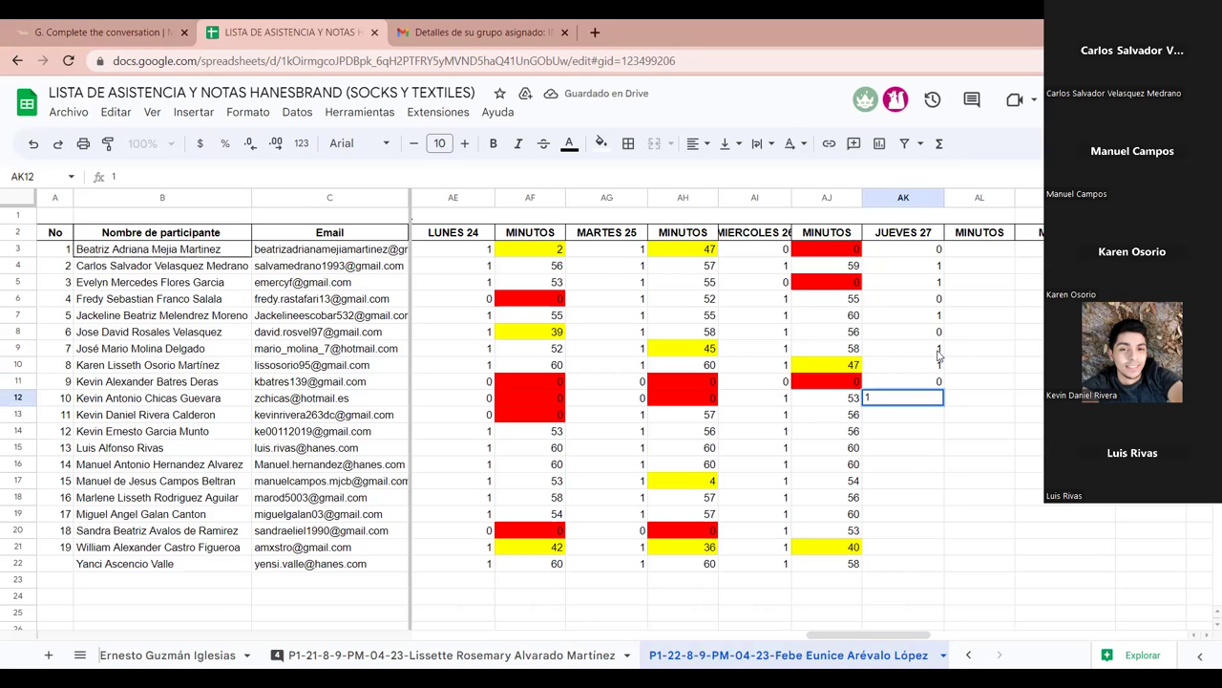
key(Return)
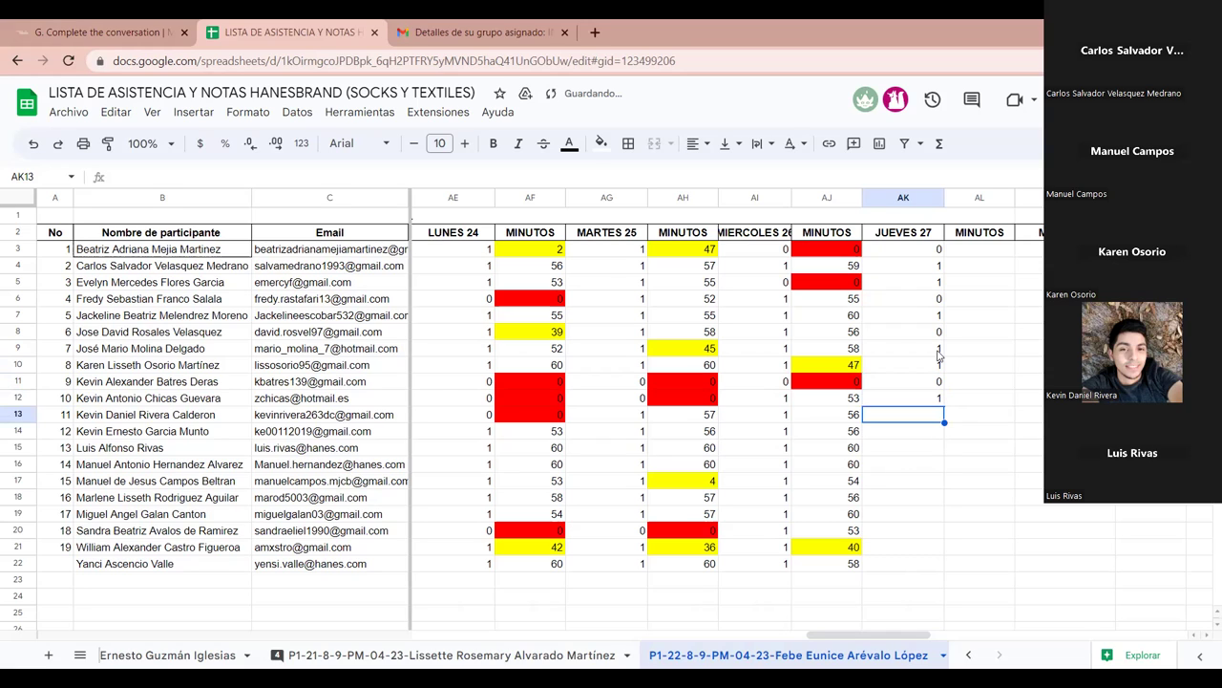
text(1)
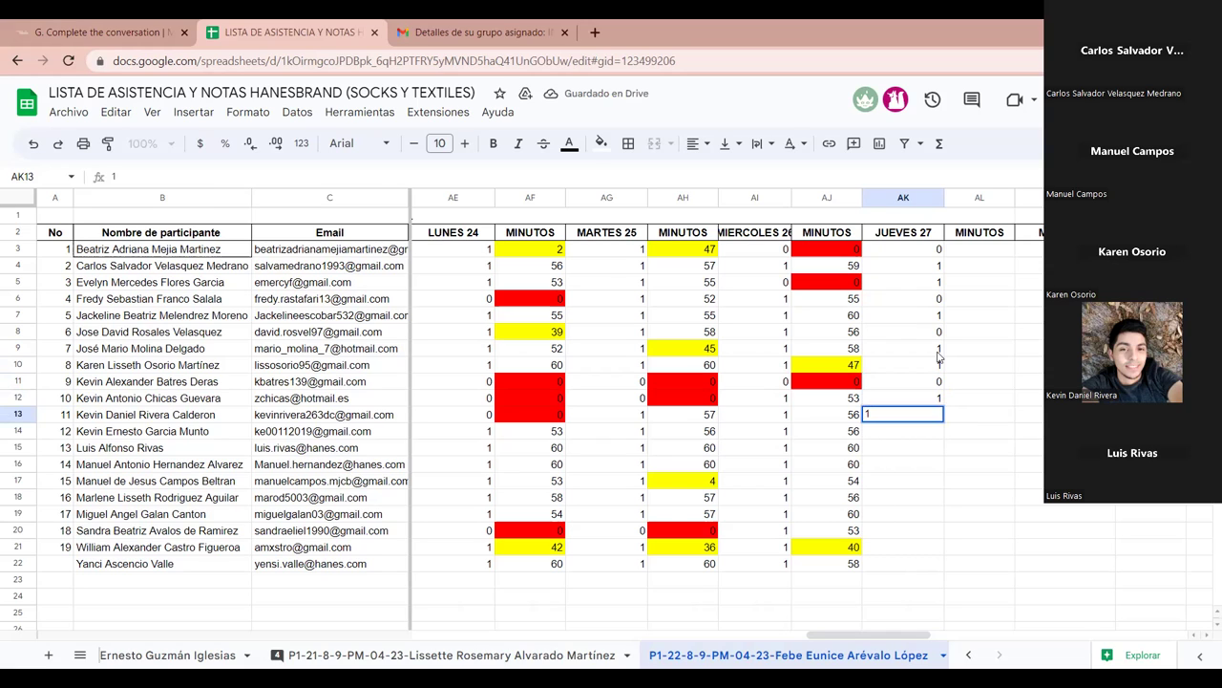
key(Return)
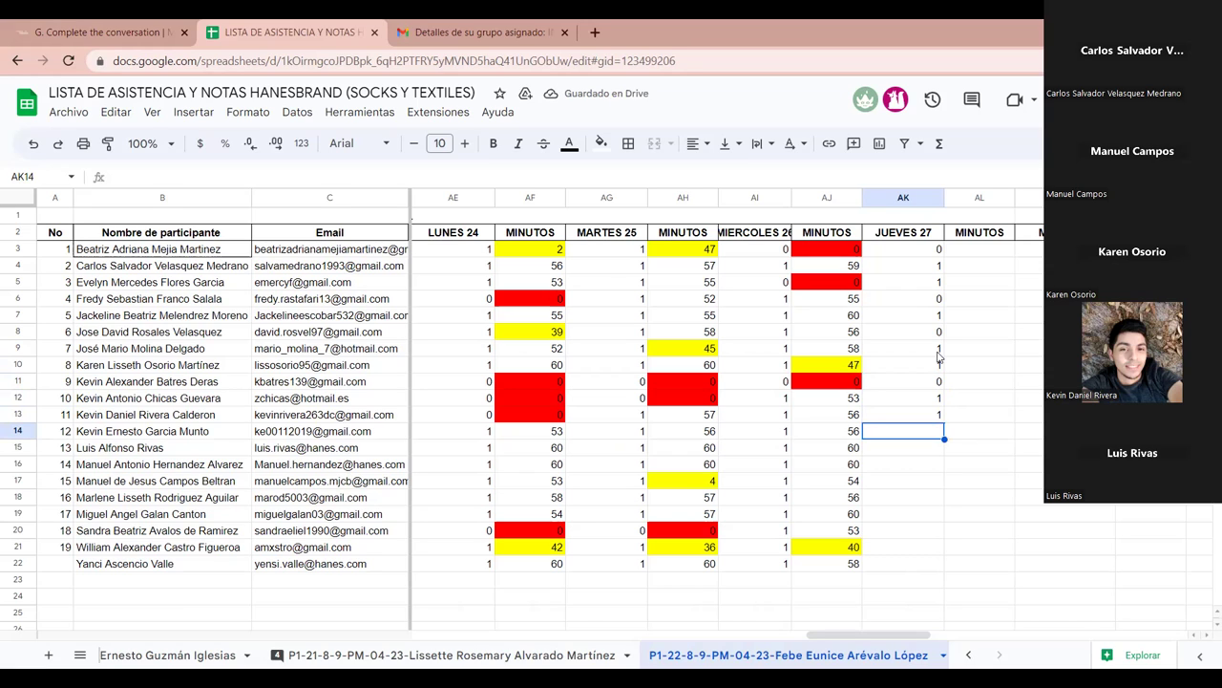
text(1)
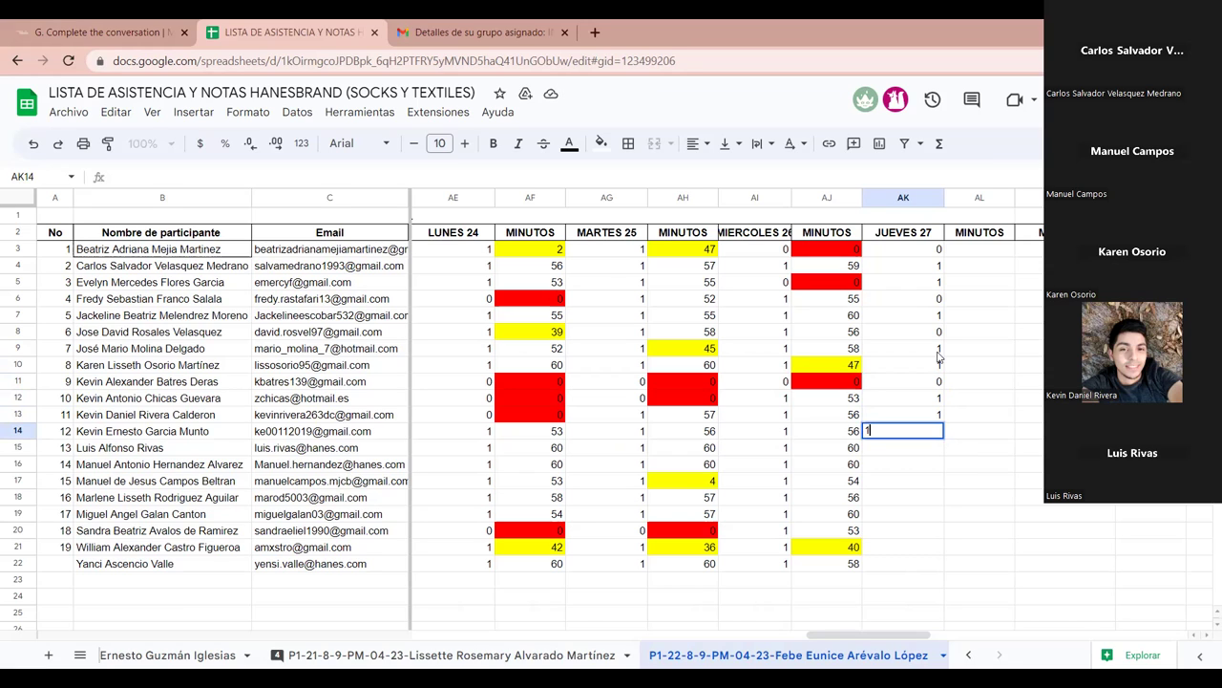
key(Return)
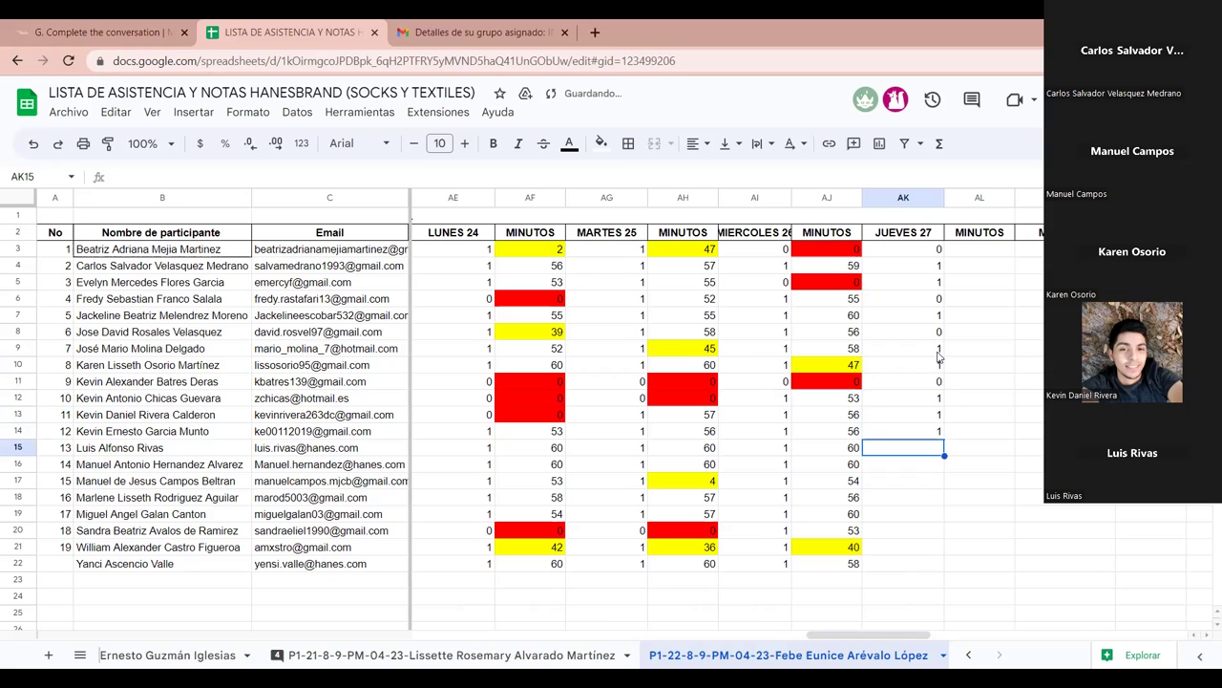
Record the JUEVES 27 attendance of participants 13 to 15 in AK15:AK17 as 1 each
text(1)
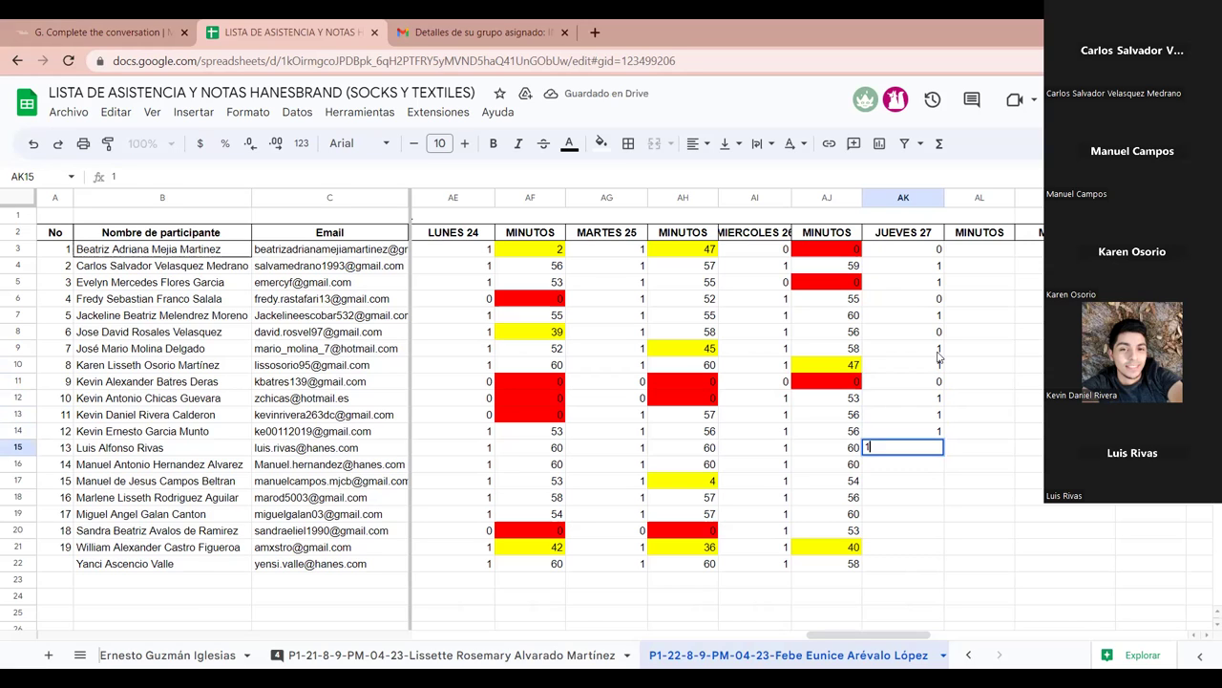
key(Return)
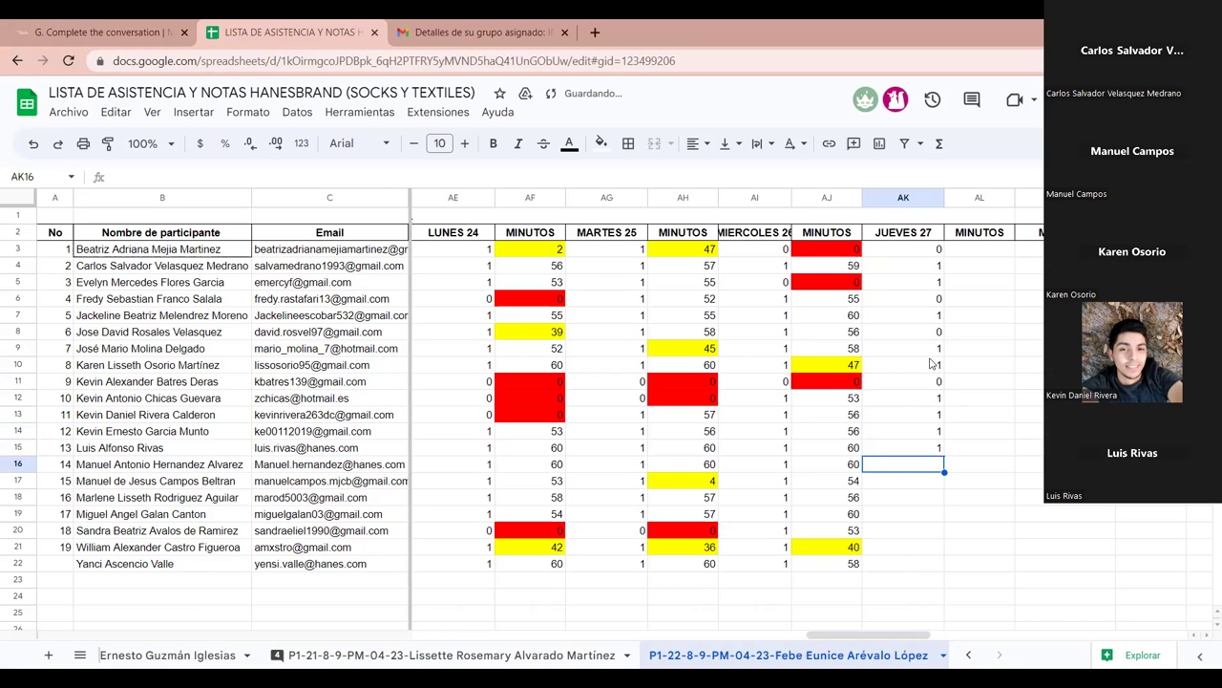
text(1)
key(Return)
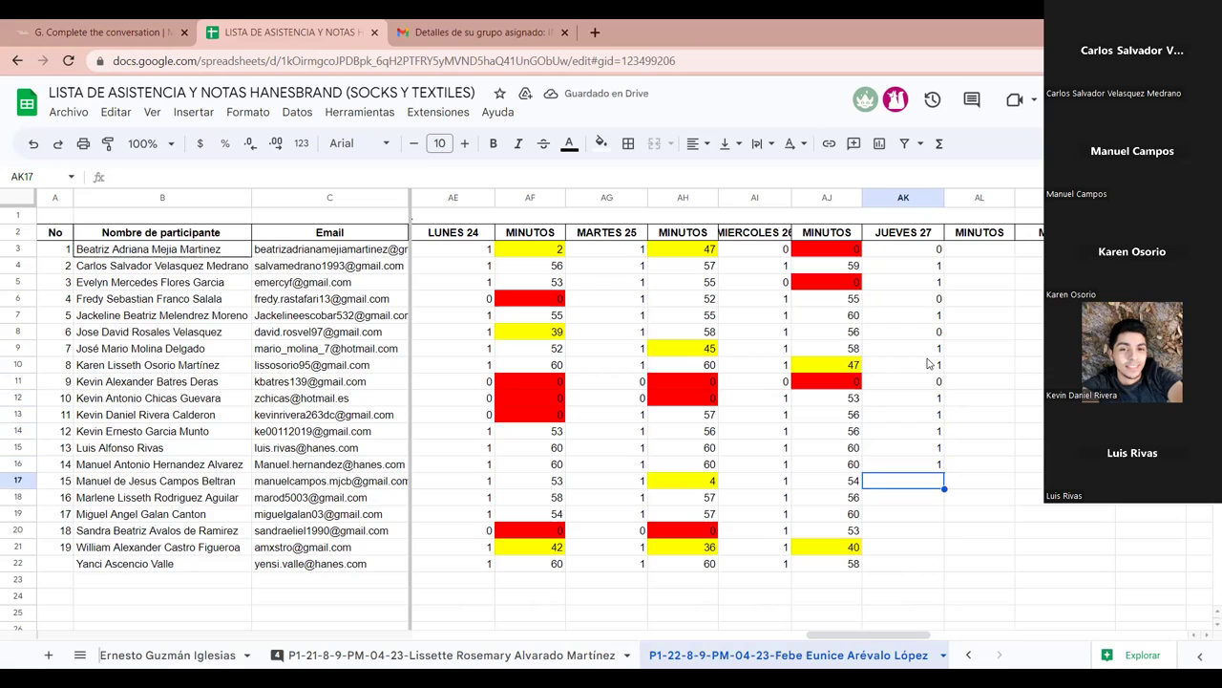
text(0)
key(Return)
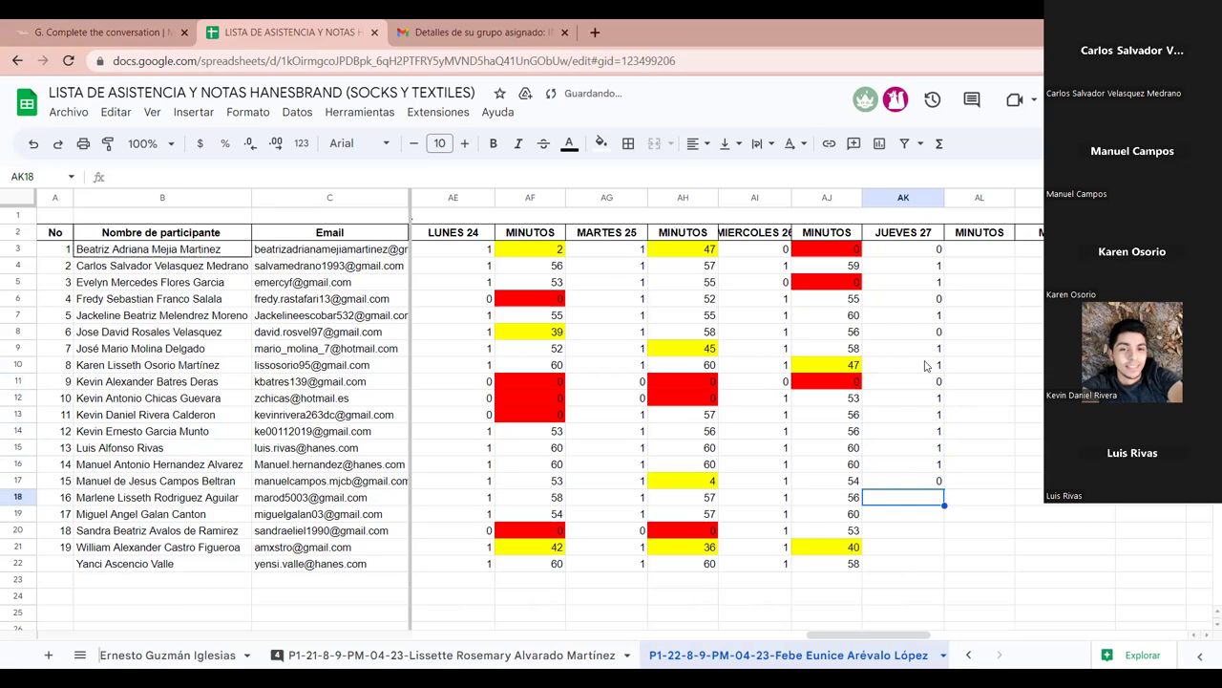
key(Up)
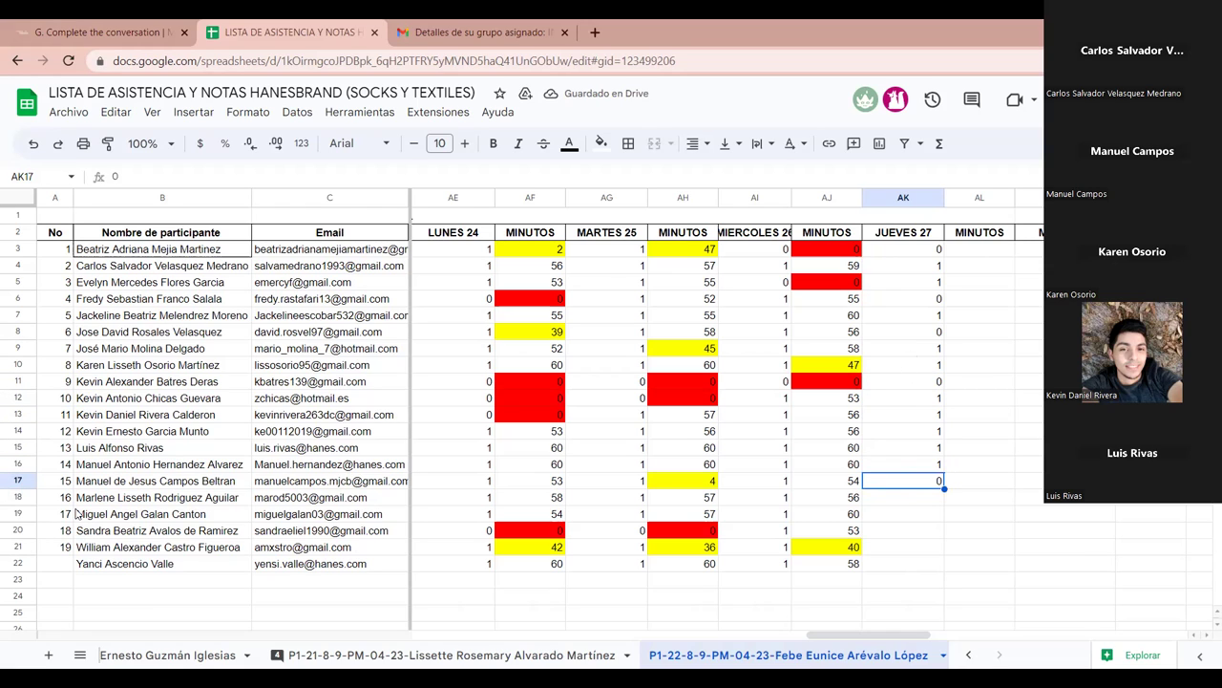
text(1)
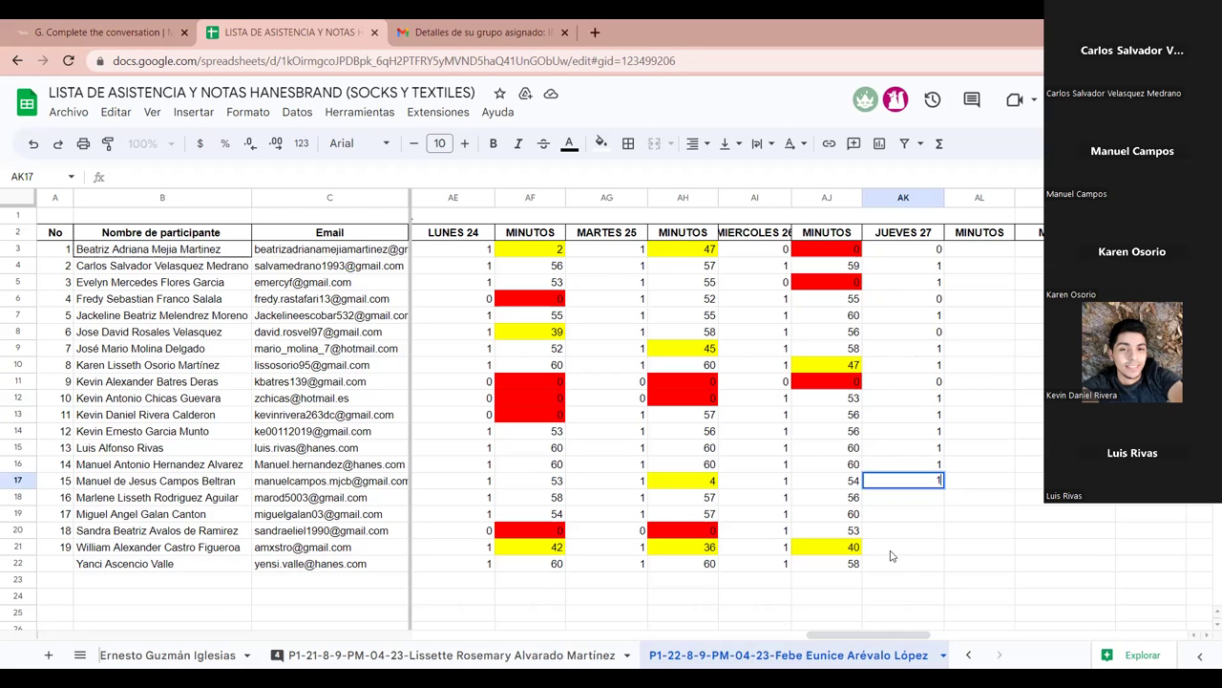
key(Return)
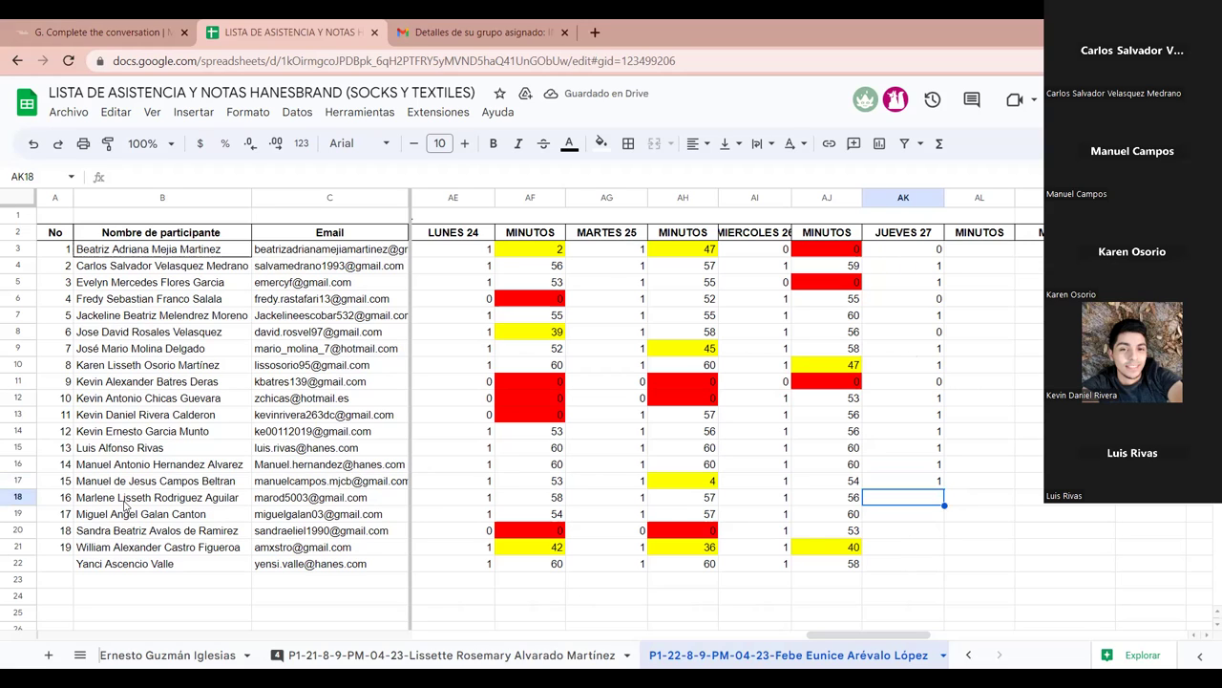
Record the JUEVES 27 attendance as 1 for participants 16 to 19 and the unnumbered last participant, in AK18:AK22
text(1)
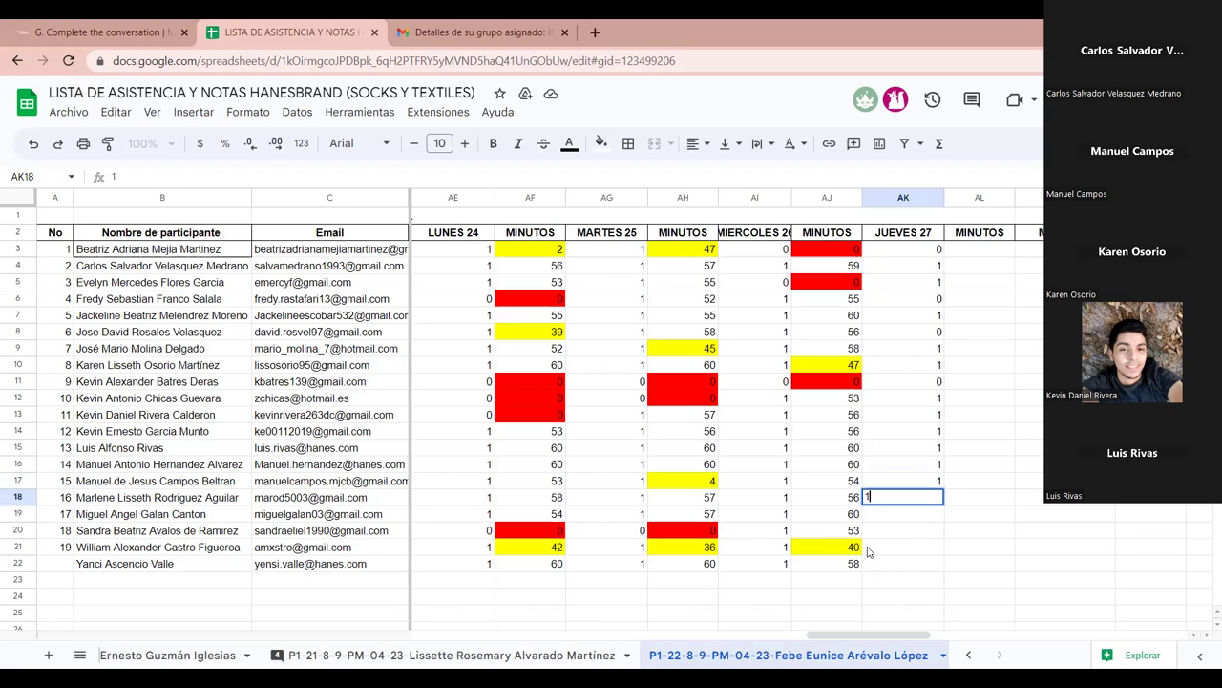
key(Return)
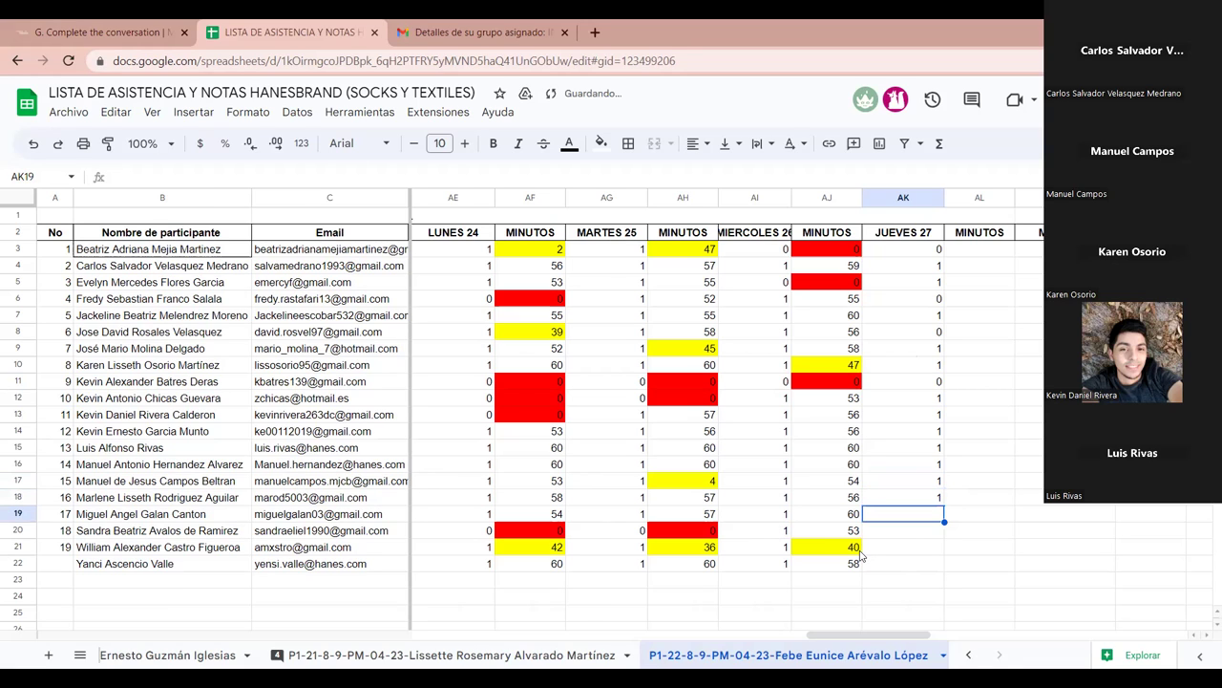
text(1)
key(Return)
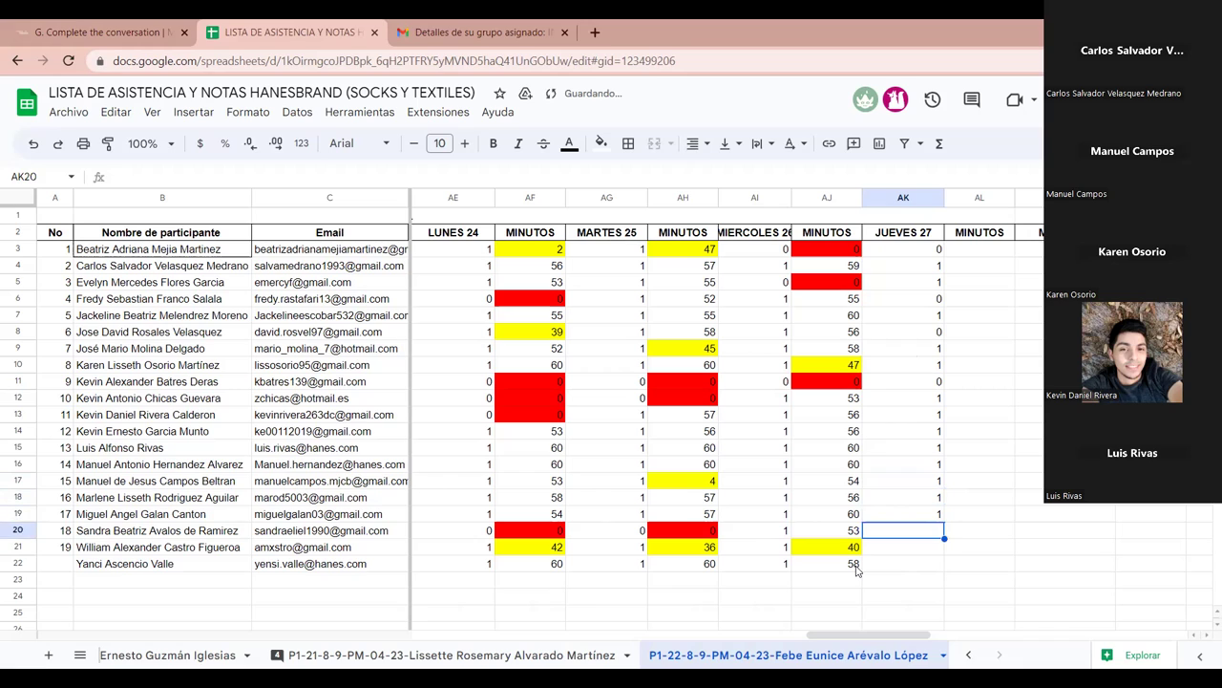
text(1)
key(Return)
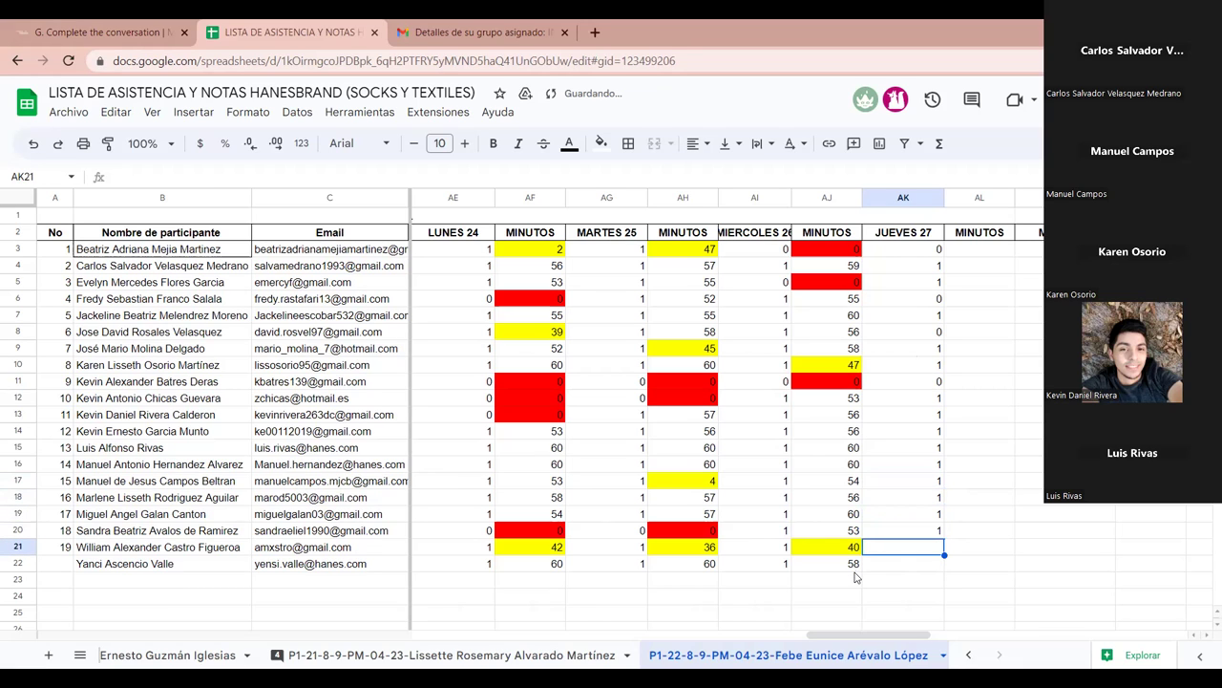
text(1)
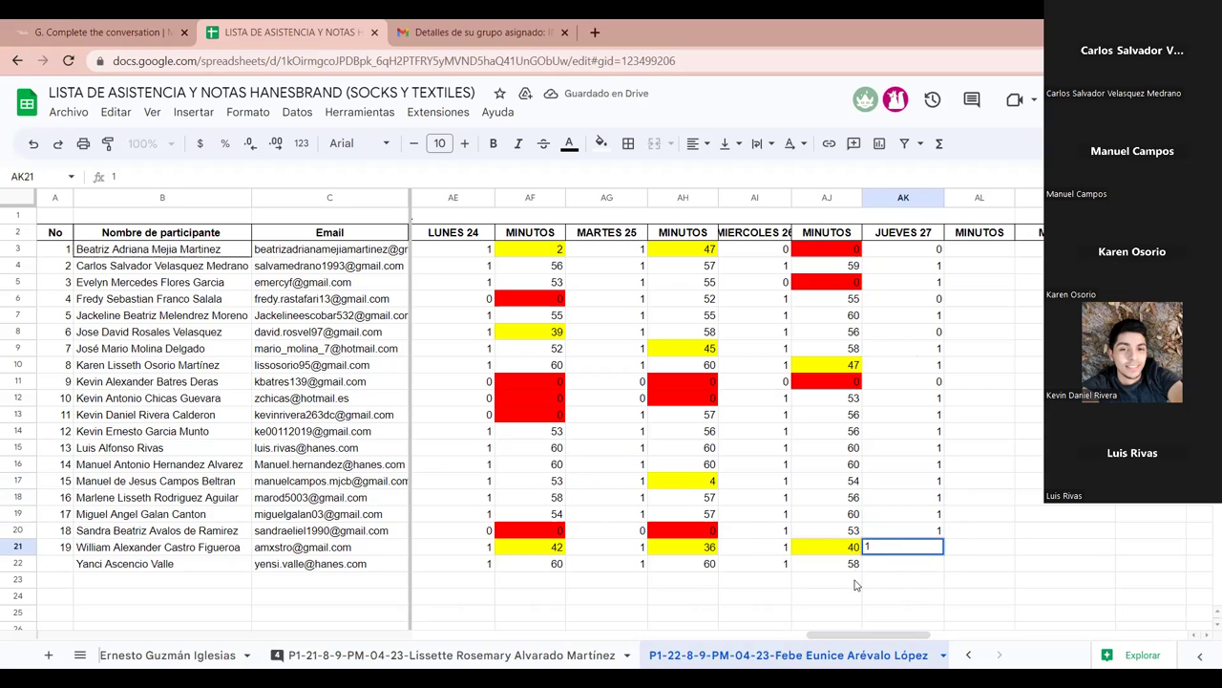
key(Return)
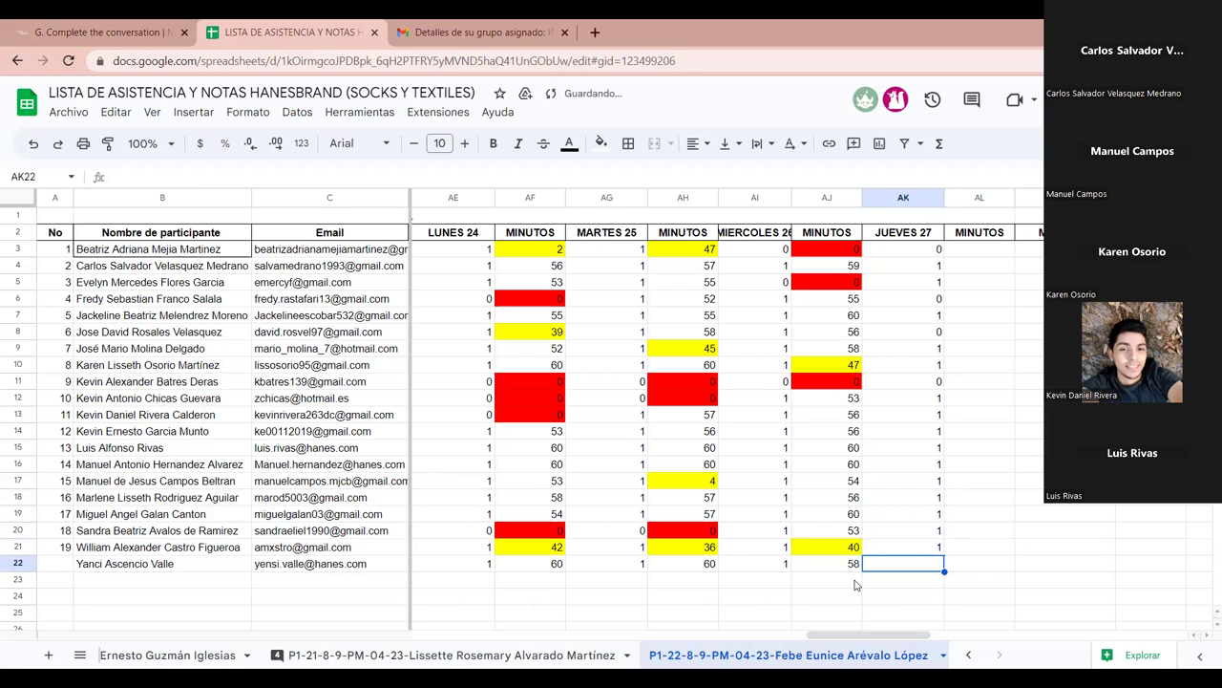
text(1)
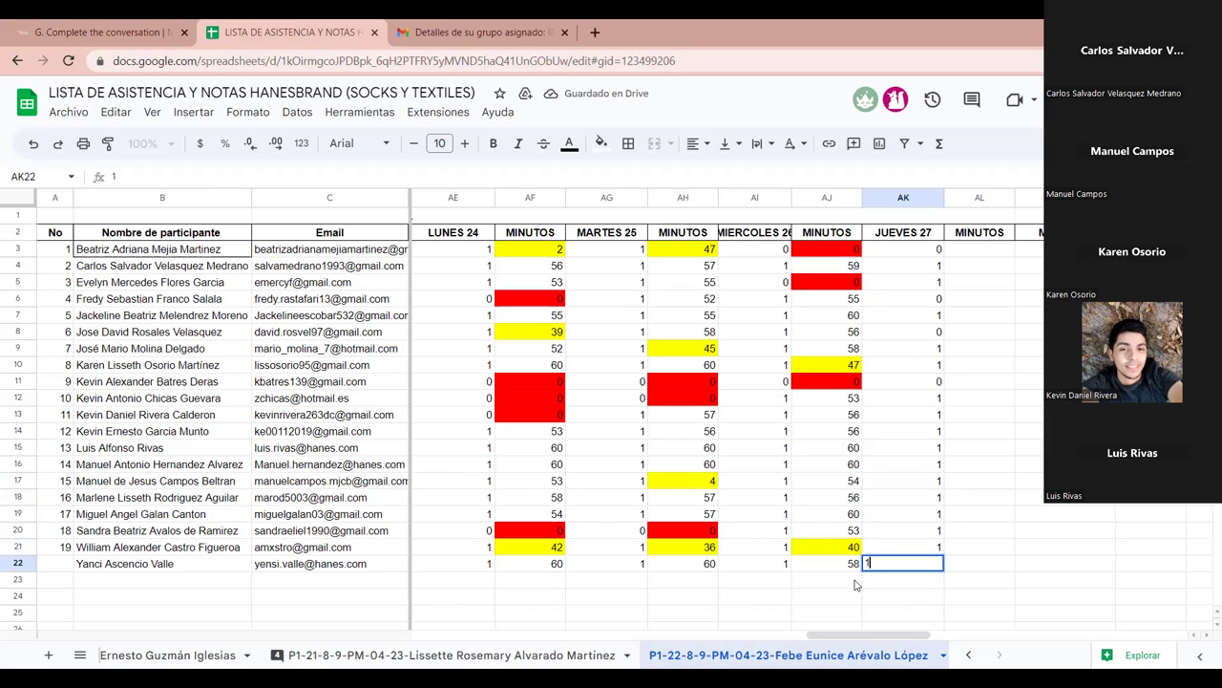
key(Return)
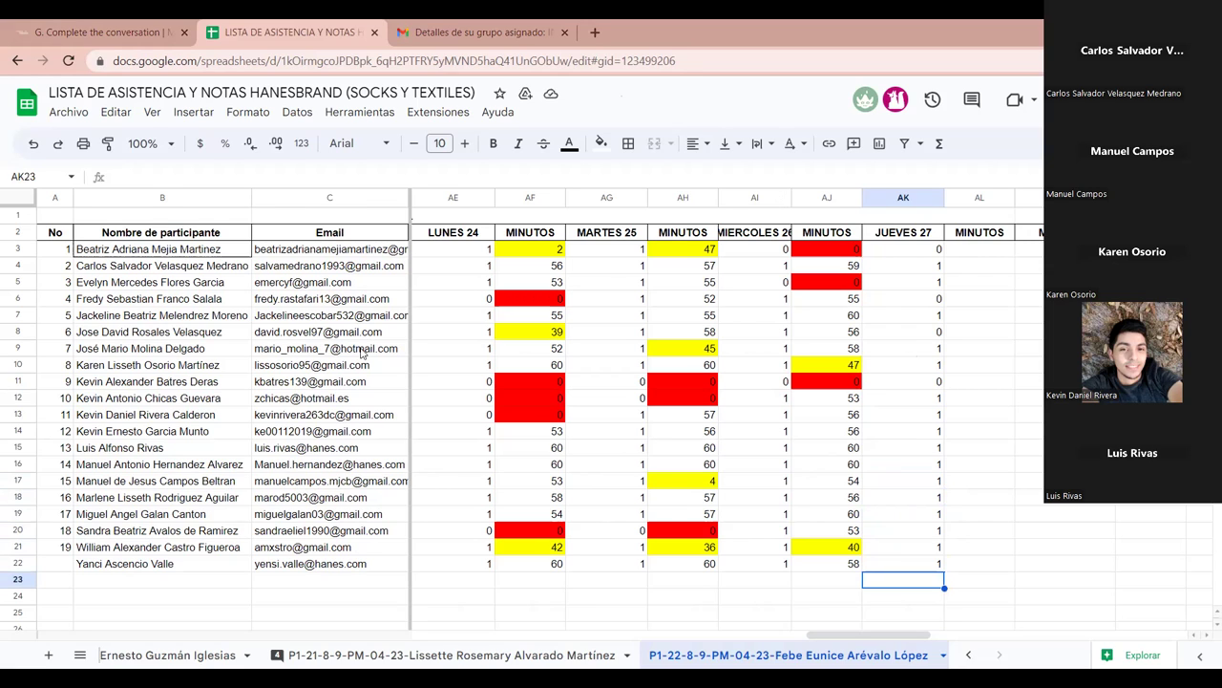
mouse_move(362, 353)
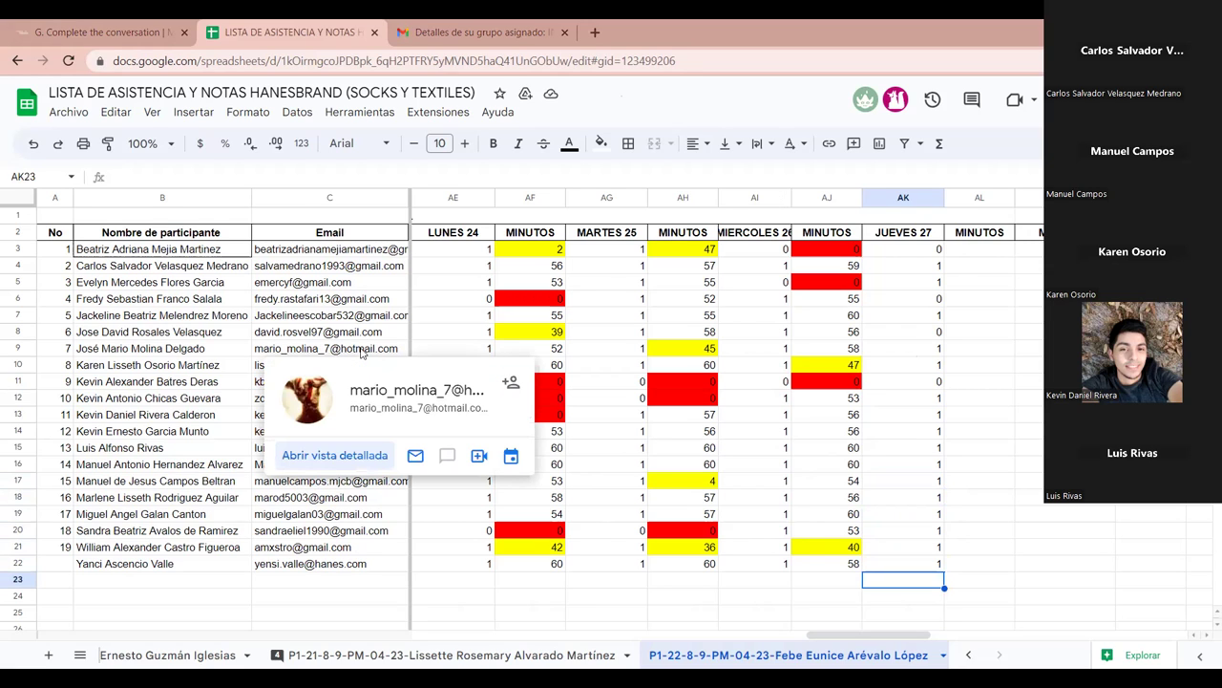